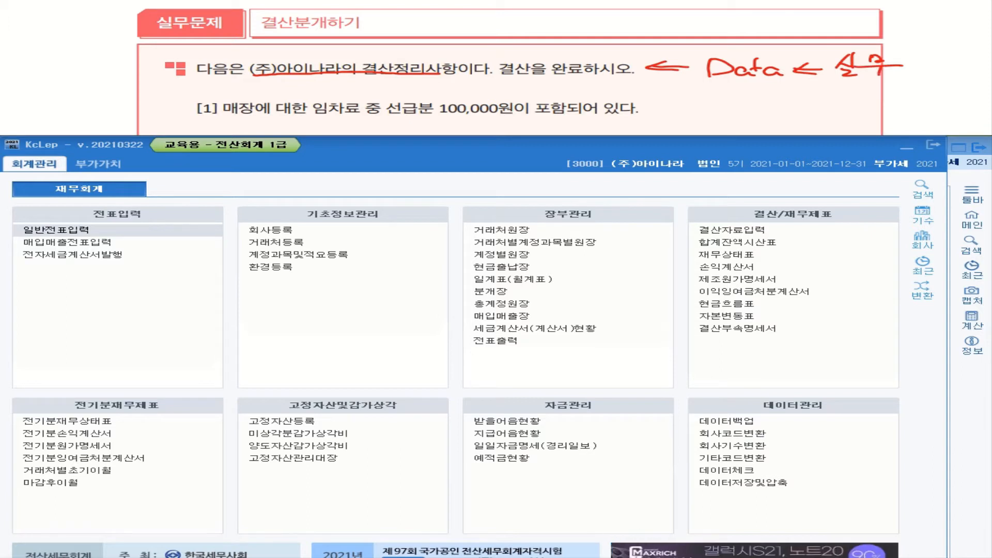
- Finish the handwritten note after "Data ←" and mark 매장, 임차료 and 선급분 100,000원이 포함되어 in problem [1]
left_click_drag(895, 56, 906, 66)
left_click_drag(892, 70, 941, 69)
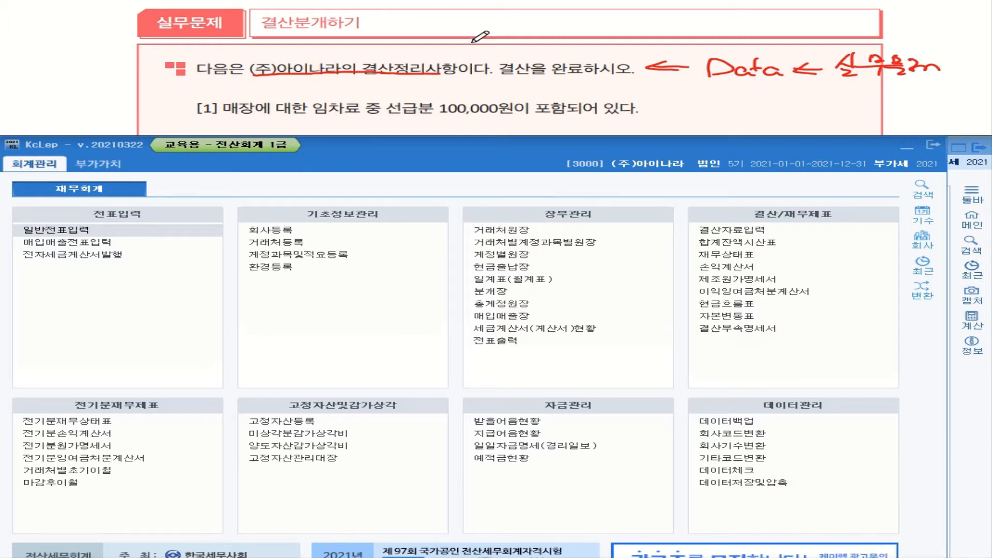
mouse_move(399, 116)
left_mouse_down()
mouse_move(535, 110)
mouse_move(543, 91)
mouse_move(568, 108)
mouse_move(599, 107)
left_mouse_up()
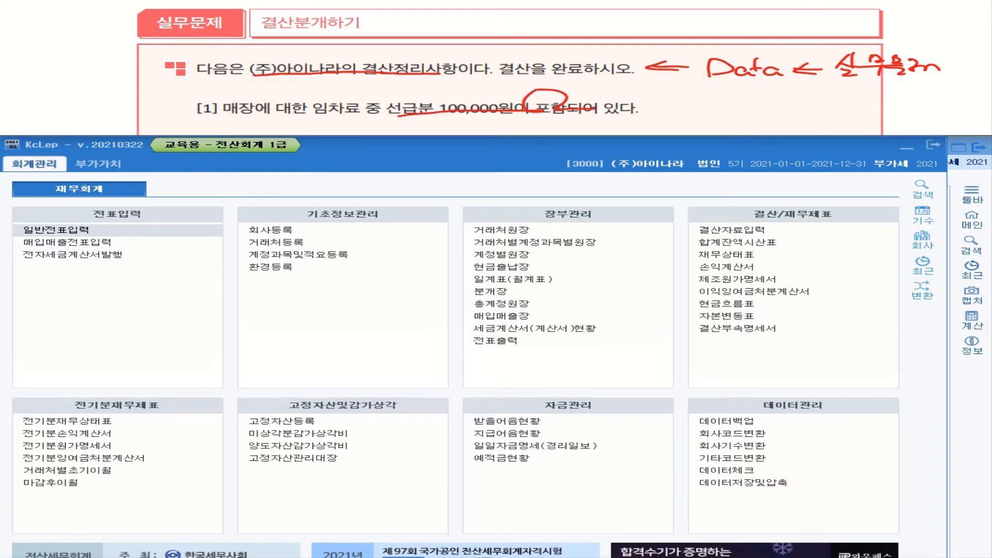
mouse_move(246, 117)
left_mouse_down()
mouse_move(223, 109)
mouse_move(354, 111)
left_mouse_up()
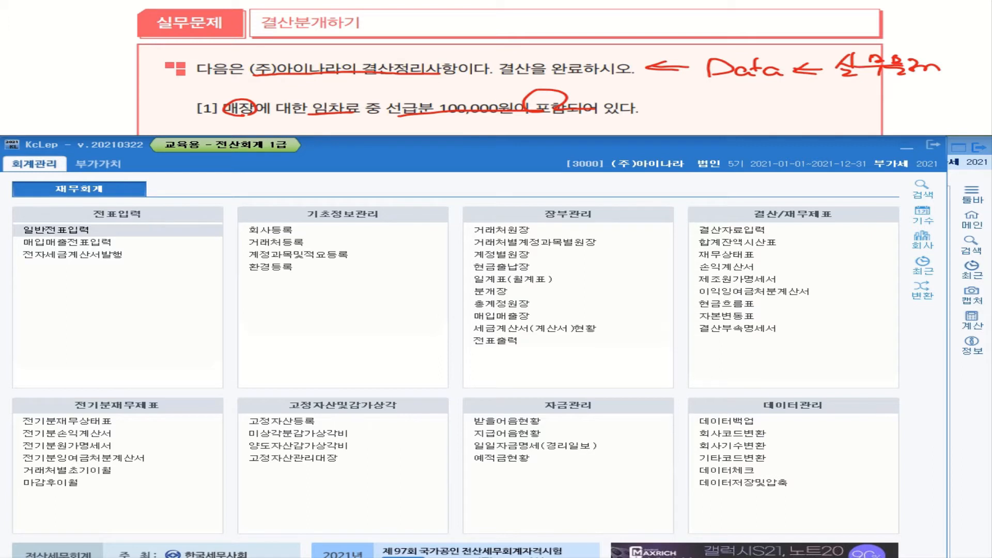
- Handwrite the payment-time entry 임차료 / 현금 beside problem [1], underline 임차료 and add an arrow toward 현금
mouse_move(698, 92)
left_mouse_down()
mouse_move(697, 102)
mouse_move(714, 101)
left_mouse_up()
mouse_move(715, 90)
left_mouse_down()
mouse_move(715, 104)
mouse_move(733, 93)
left_mouse_up()
left_click_drag(717, 97, 749, 100)
left_click_drag(753, 85, 754, 98)
mouse_move(753, 93)
left_mouse_down()
mouse_move(757, 104)
mouse_move(764, 98)
left_mouse_up()
left_click_drag(769, 94, 778, 94)
left_click_drag(764, 100, 775, 102)
left_click_drag(784, 93, 779, 102)
mouse_move(784, 98)
left_mouse_down()
mouse_move(797, 103)
mouse_move(824, 88)
left_mouse_up()
mouse_move(831, 87)
left_mouse_down()
mouse_move(835, 95)
mouse_move(819, 102)
left_mouse_up()
mouse_move(821, 98)
left_mouse_down()
mouse_move(834, 102)
mouse_move(851, 87)
left_mouse_up()
left_click_drag(841, 92, 851, 99)
mouse_move(858, 92)
left_mouse_down()
mouse_move(859, 101)
mouse_move(876, 95)
left_mouse_up()
mouse_move(864, 100)
left_mouse_down()
mouse_move(897, 103)
mouse_move(923, 87)
left_mouse_up()
left_click_drag(913, 93, 920, 94)
left_click_drag(927, 92, 938, 94)
left_click_drag(928, 96, 959, 91)
mouse_move(940, 92)
left_mouse_down()
mouse_move(955, 91)
mouse_move(947, 101)
left_mouse_up()
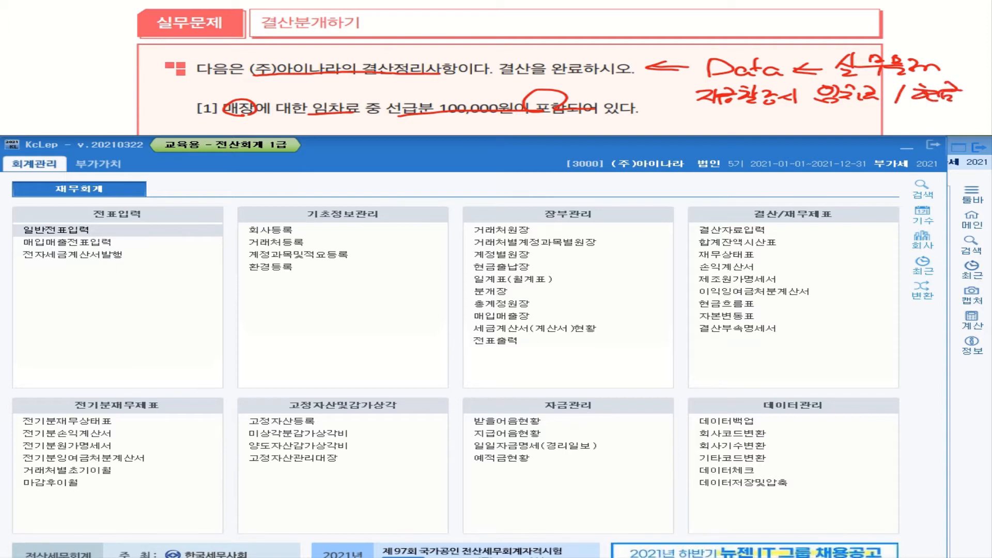
left_click_drag(819, 104, 867, 103)
mouse_move(857, 108)
left_mouse_down()
mouse_move(907, 115)
mouse_move(901, 119)
left_mouse_up()
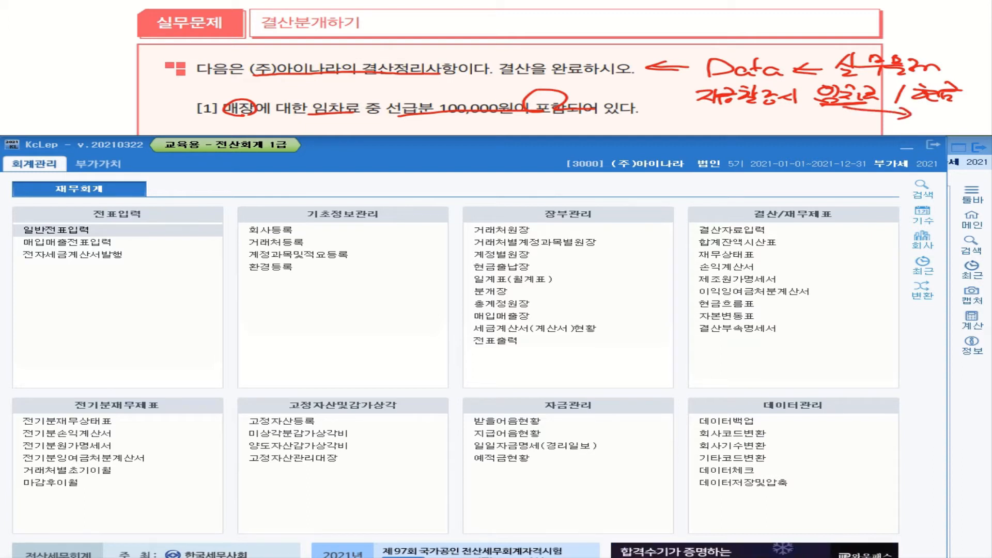
- Handwrite the adjusting entry 선급비용 100,000 / 임차료 100,000 with code 819 under problem [1] and add a circled mark before its number
left_click_drag(546, 120, 537, 131)
mouse_move(407, 119)
left_mouse_down()
mouse_move(403, 128)
mouse_move(417, 128)
left_mouse_up()
mouse_move(415, 123)
left_mouse_down()
mouse_move(427, 122)
mouse_move(414, 132)
mouse_move(444, 122)
mouse_move(442, 130)
mouse_move(464, 131)
mouse_move(475, 116)
left_mouse_up()
left_click_drag(471, 121, 484, 123)
left_click_drag(474, 127, 487, 128)
left_click_drag(497, 120, 509, 128)
mouse_move(515, 122)
left_mouse_down()
mouse_move(604, 133)
mouse_move(639, 123)
left_mouse_up()
mouse_move(626, 122)
left_mouse_down()
mouse_move(641, 129)
mouse_move(671, 118)
left_mouse_up()
mouse_move(685, 116)
left_mouse_down()
mouse_move(715, 126)
mouse_move(731, 118)
left_mouse_up()
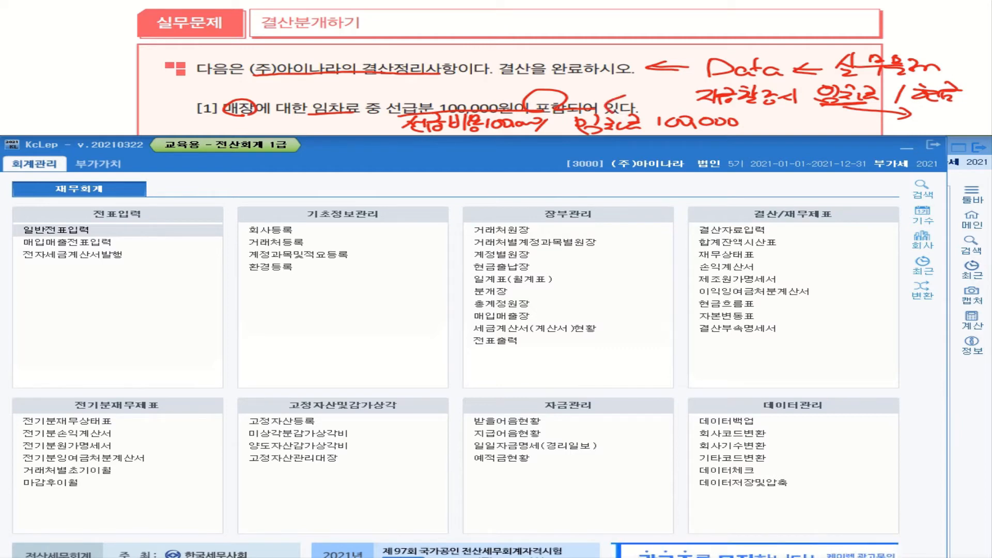
mouse_move(642, 91)
left_mouse_down()
mouse_move(614, 112)
mouse_move(657, 94)
left_mouse_up()
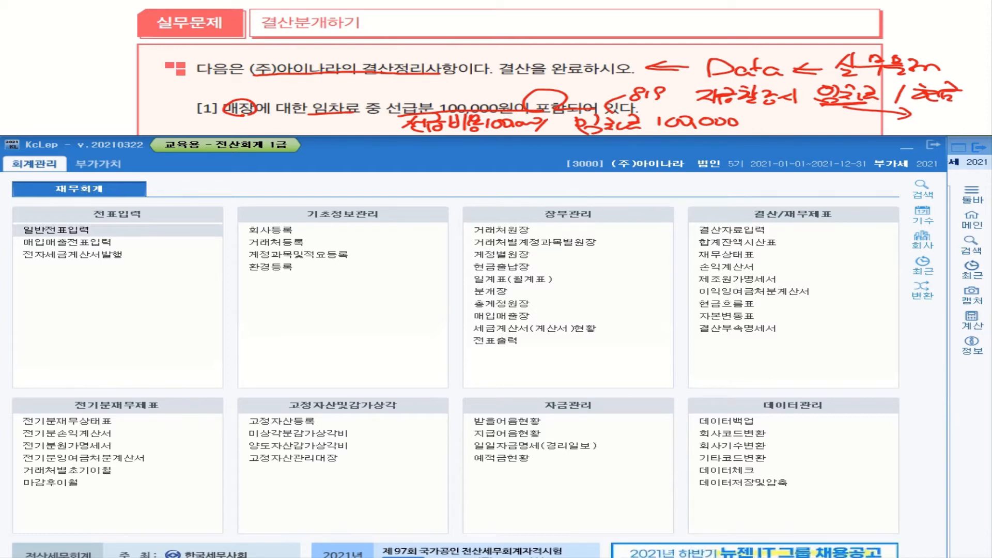
left_click_drag(151, 95, 145, 103)
mouse_move(150, 98)
left_mouse_down()
mouse_move(164, 106)
mouse_move(152, 120)
mouse_move(161, 119)
left_mouse_up()
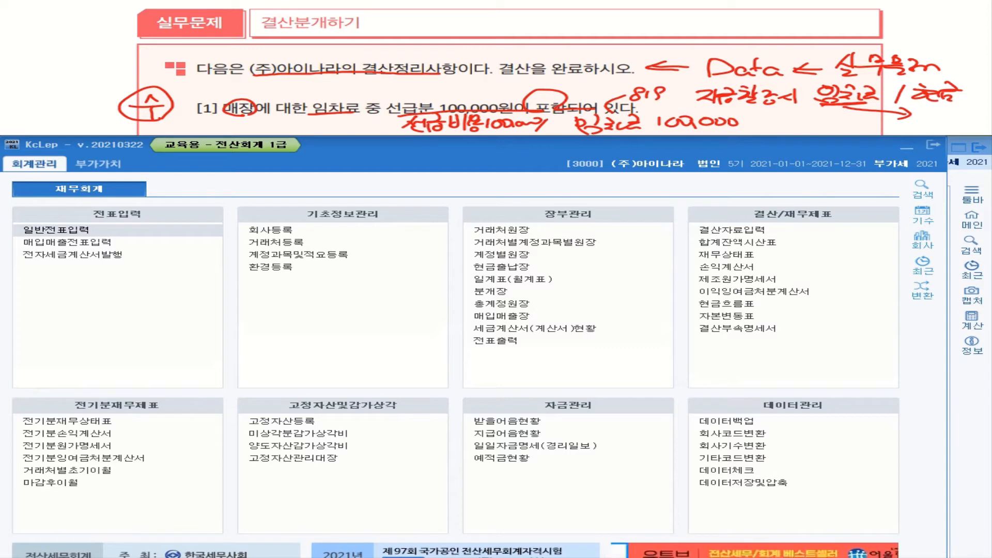
- Open 일반전표입력 and set the voucher date to month 12, day 31
left_click(107, 232)
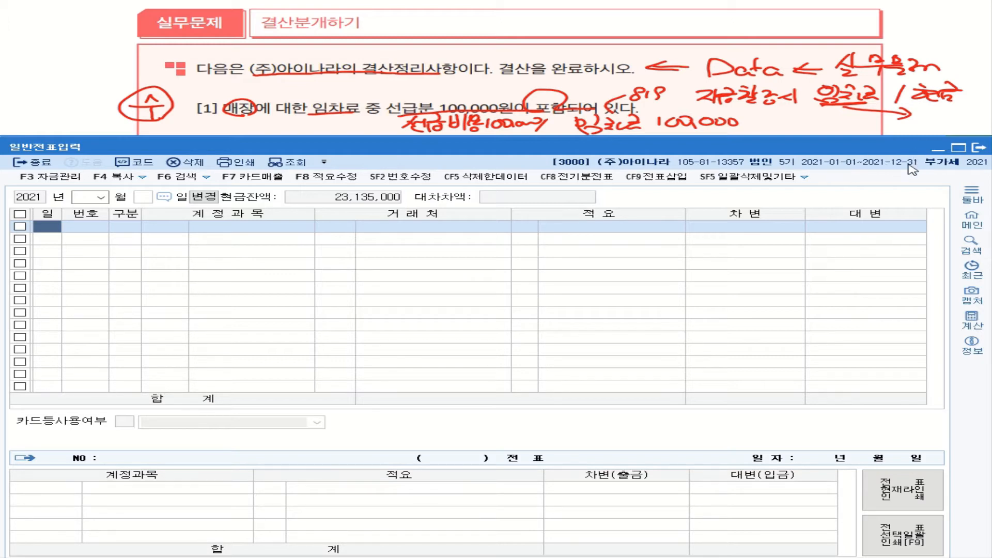
left_click(103, 198)
left_click(104, 310)
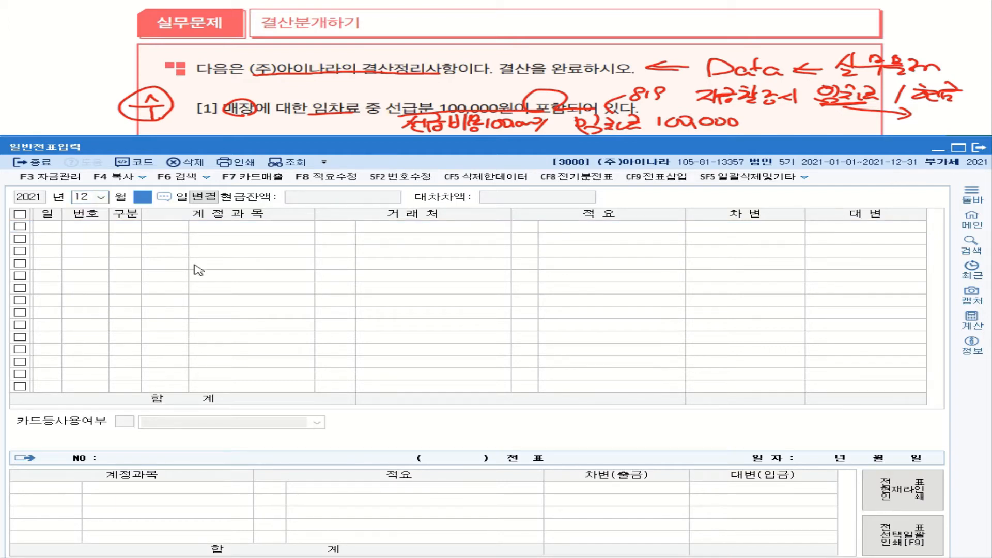
type("31")
key("Return")
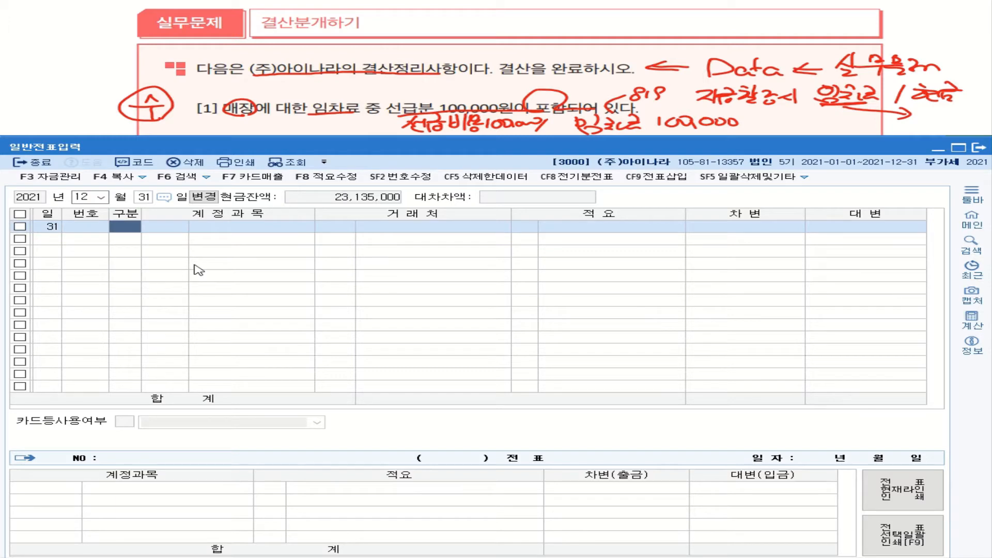
- Enter a 차변 line for account 0133 선급비용 with an amount of 100,000
type("3")
key("Return")
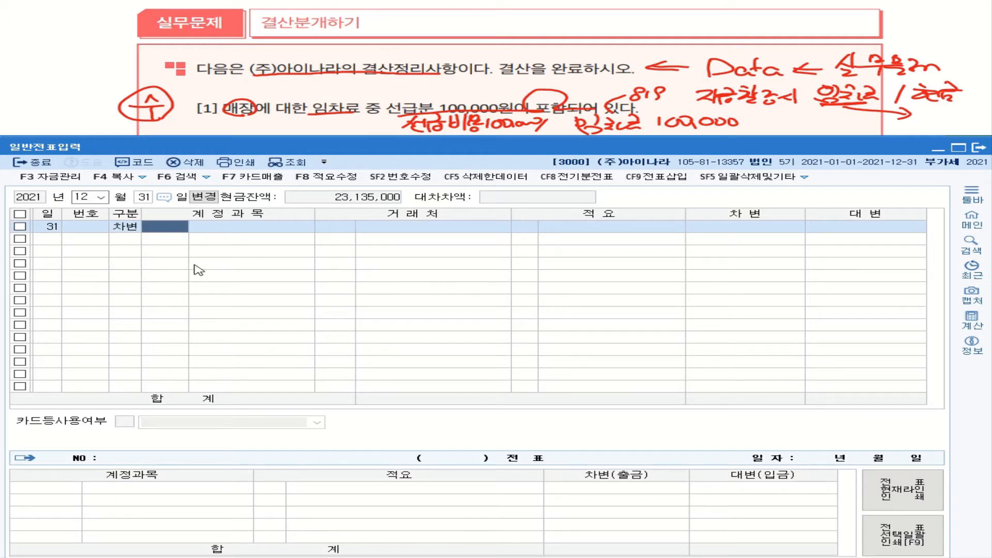
type("선")
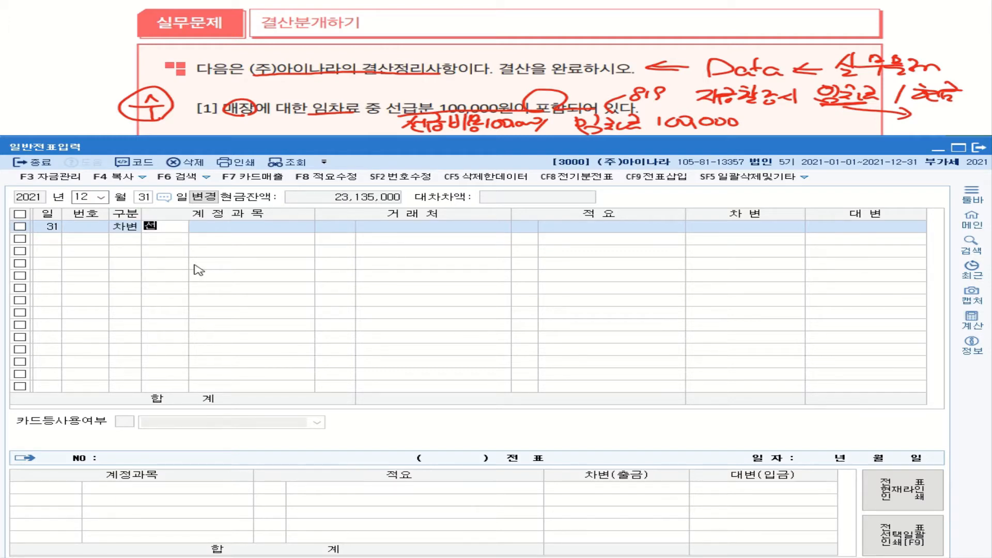
type("ㄱㅡㅂ")
key("Return")
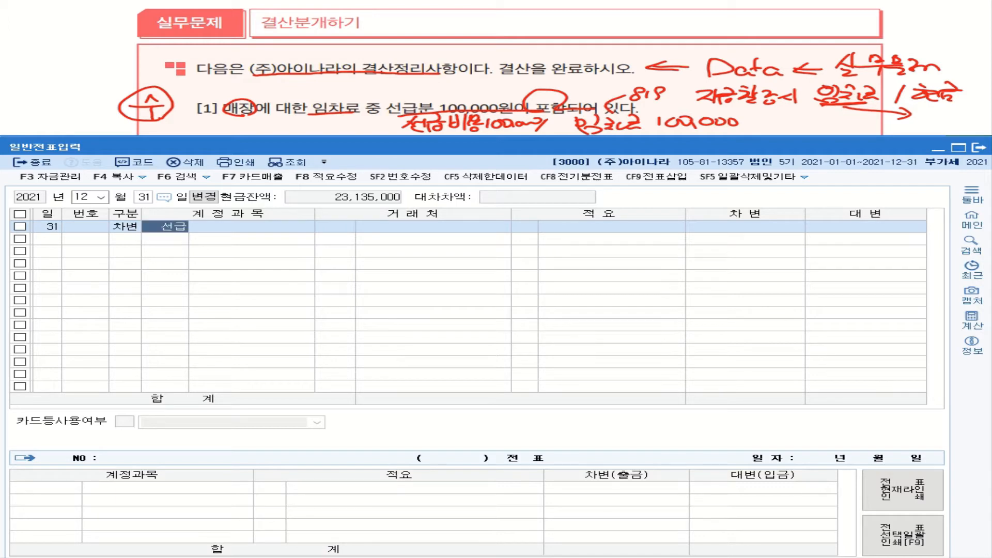
double_click(423, 320)
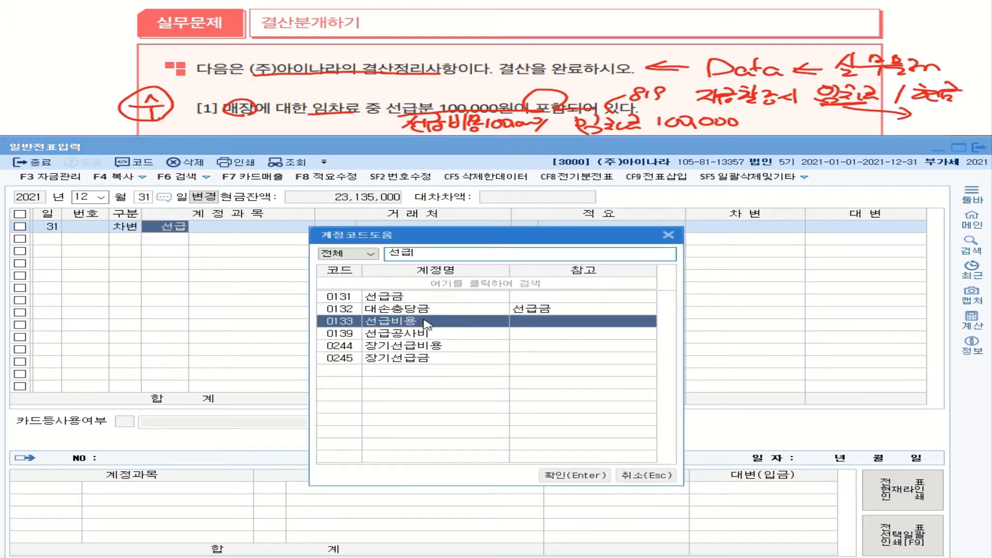
key("Return")
key("Return")
key("Return")
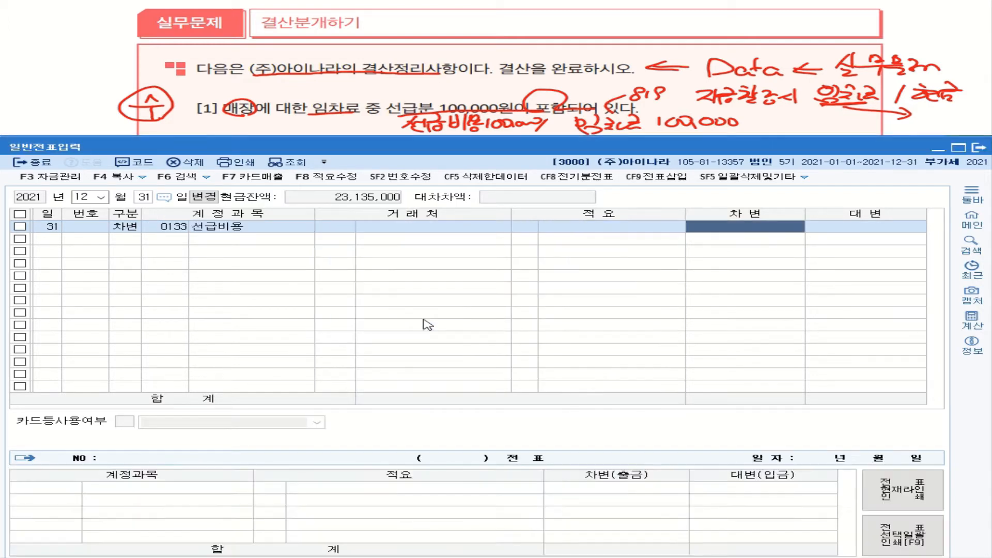
type("1000000")
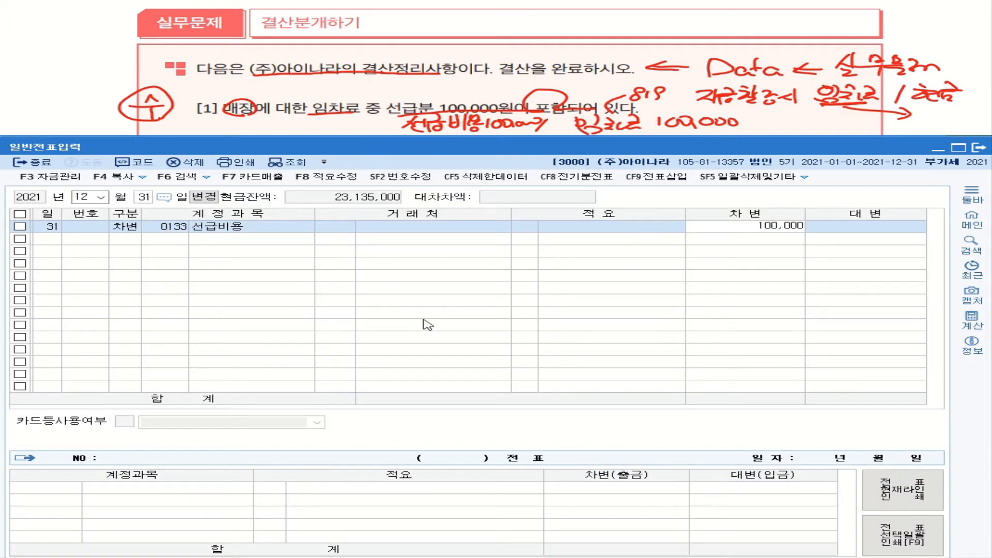
key("Return")
- Enter the matching 대변 line for account 0819 임차료 (판매관리비) with 100,000 and select its amount to show the voucher
type("4")
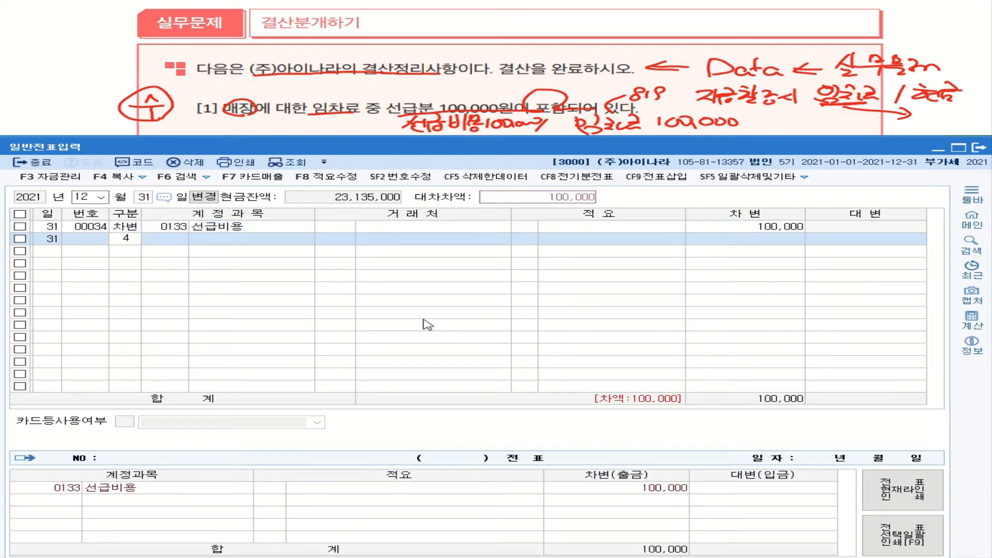
key("Return")
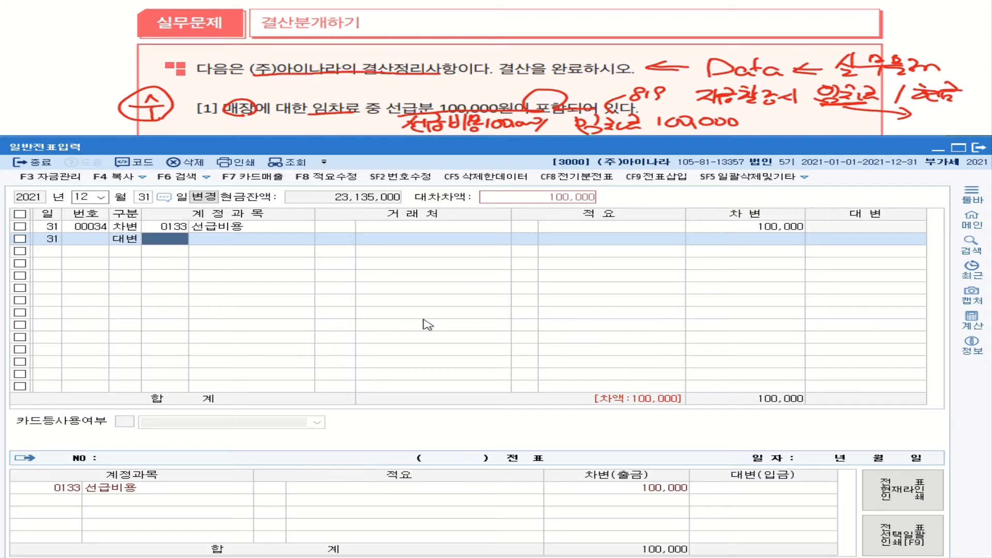
type("임")
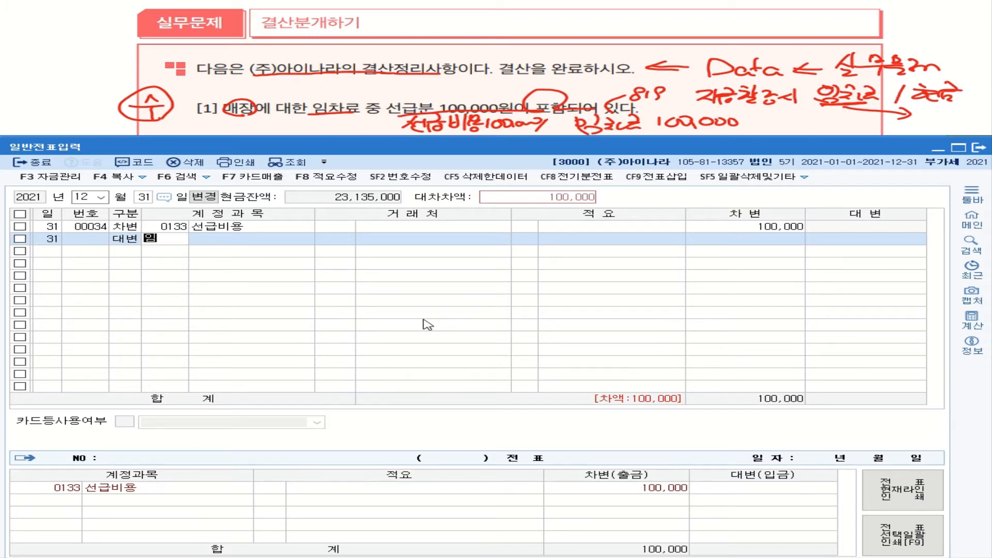
type("ㅊㅏ료")
key("Return")
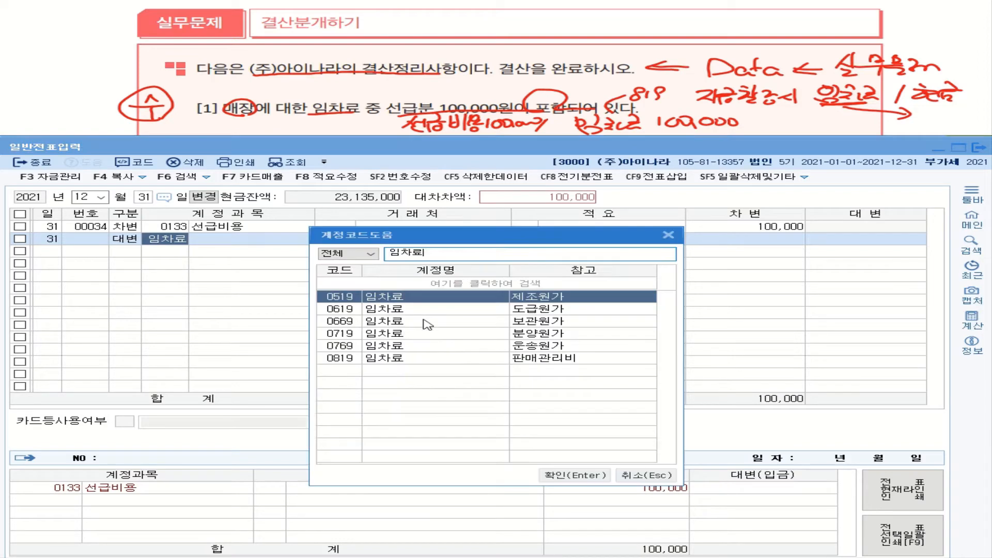
double_click(397, 359)
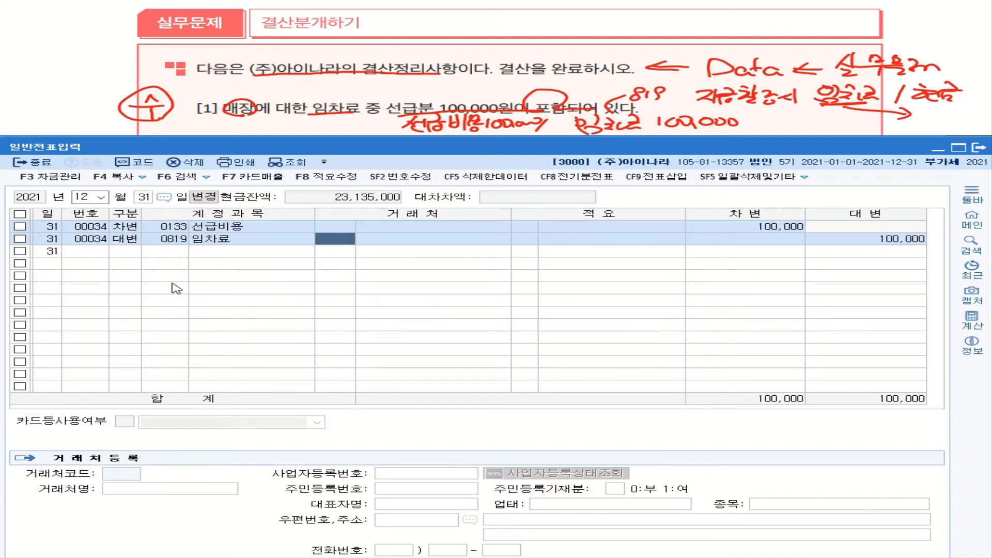
key("Return")
key("Return")
key("Return")
key("Return")
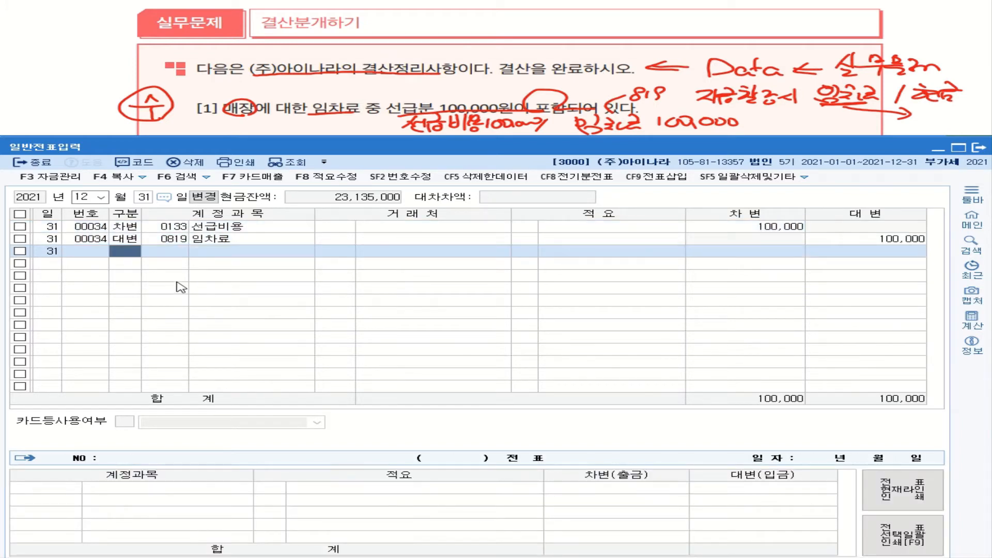
left_click(870, 241)
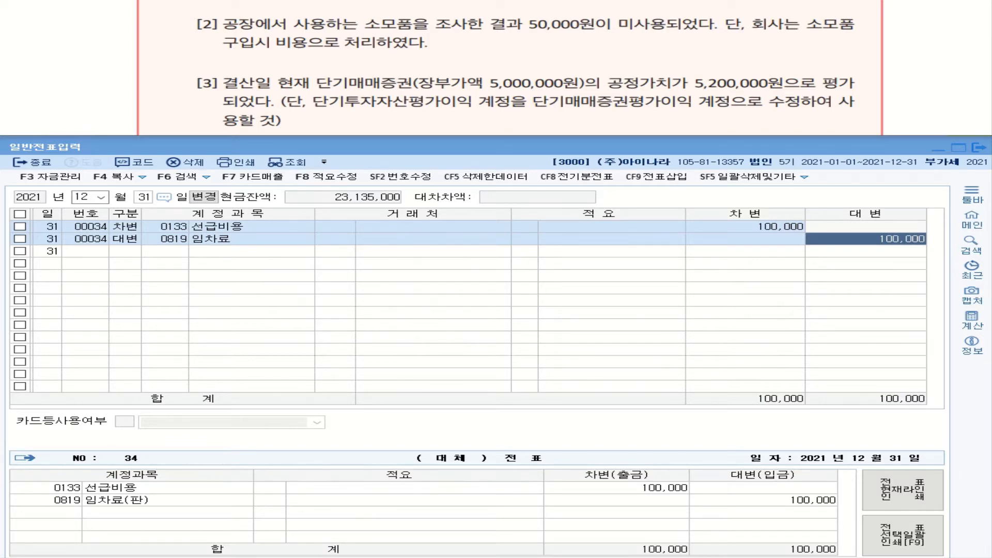
- In problem [2], underline 50,000원이 미사용, circle 비용 and 공장, and handwrite the note 530. 소모품비 below
left_click_drag(533, 30, 661, 34)
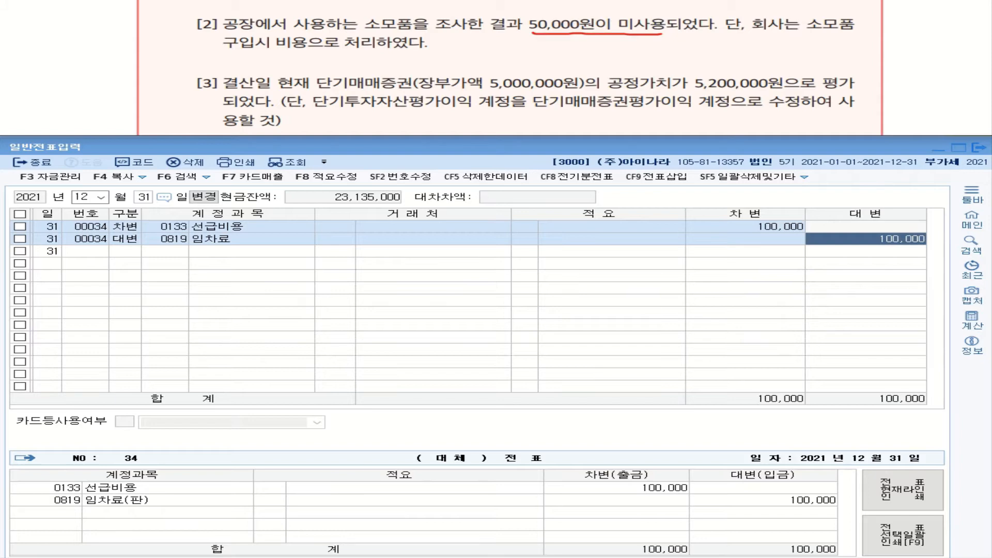
mouse_move(295, 51)
left_mouse_down()
mouse_move(281, 52)
mouse_move(300, 34)
mouse_move(306, 47)
left_mouse_up()
left_click_drag(233, 52, 221, 62)
left_click_drag(230, 56, 237, 68)
mouse_move(244, 50)
left_mouse_down()
mouse_move(245, 61)
mouse_move(257, 59)
left_mouse_up()
left_click_drag(245, 60, 257, 66)
left_click_drag(262, 50, 273, 58)
mouse_move(260, 62)
left_mouse_down()
mouse_move(284, 59)
mouse_move(266, 70)
mouse_move(275, 70)
left_mouse_up()
left_click_drag(268, 72, 279, 71)
left_click_drag(283, 57, 295, 68)
left_click_drag(285, 63, 306, 66)
mouse_move(250, 33)
left_mouse_down()
mouse_move(221, 30)
mouse_move(260, 21)
mouse_move(208, 31)
mouse_move(217, 52)
left_mouse_up()
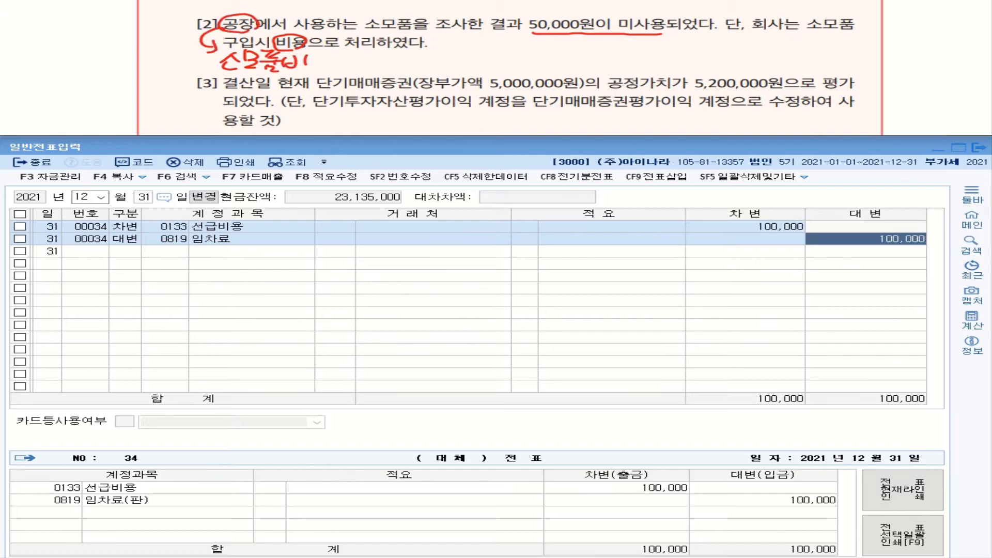
mouse_move(153, 49)
left_mouse_down()
mouse_move(156, 66)
mouse_move(166, 54)
left_mouse_up()
mouse_move(172, 52)
left_mouse_down()
mouse_move(170, 66)
mouse_move(196, 54)
left_mouse_up()
- Handwrite the adjusting entry 소모품 50,000 / 소모품비 50,000 under problem [2] and label 소모품비 with code 530
left_click_drag(502, 46, 486, 61)
left_click_drag(497, 51, 513, 64)
left_click_drag(514, 45, 527, 55)
left_click_drag(517, 56, 530, 63)
left_click_drag(532, 42, 554, 50)
mouse_move(530, 54)
left_mouse_down()
mouse_move(558, 52)
mouse_move(551, 67)
left_mouse_up()
mouse_move(578, 47)
left_mouse_down()
mouse_move(591, 63)
mouse_move(635, 56)
left_mouse_up()
left_click_drag(652, 55, 666, 67)
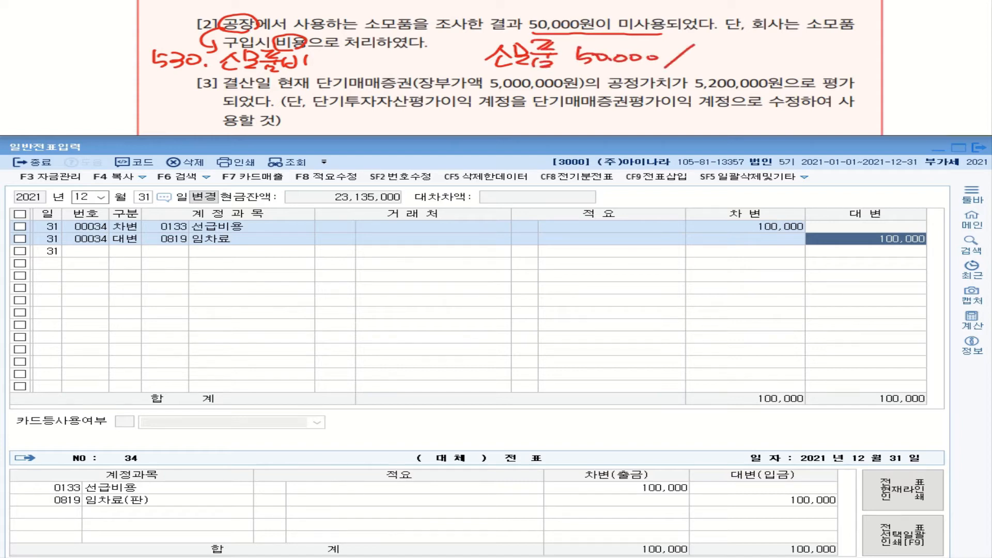
mouse_move(721, 44)
left_mouse_down()
mouse_move(707, 59)
mouse_move(726, 57)
left_mouse_up()
left_click_drag(712, 65, 735, 58)
left_click_drag(734, 46, 746, 62)
left_click_drag(752, 46, 771, 52)
mouse_move(749, 55)
left_mouse_down()
mouse_move(778, 51)
mouse_move(767, 60)
left_mouse_up()
left_click_drag(750, 61, 771, 67)
left_click_drag(779, 51, 793, 62)
mouse_move(796, 50)
left_mouse_down()
mouse_move(801, 63)
mouse_move(853, 52)
left_mouse_up()
left_click_drag(862, 56, 896, 51)
mouse_move(911, 49)
left_mouse_down()
mouse_move(925, 51)
mouse_move(910, 48)
left_mouse_up()
mouse_move(778, 44)
left_mouse_down()
mouse_move(858, 32)
mouse_move(906, 39)
mouse_move(911, 24)
left_mouse_up()
mouse_move(918, 21)
left_mouse_down()
mouse_move(929, 28)
mouse_move(918, 35)
left_mouse_up()
mouse_move(935, 28)
left_mouse_down()
mouse_move(931, 36)
mouse_move(946, 30)
left_mouse_up()
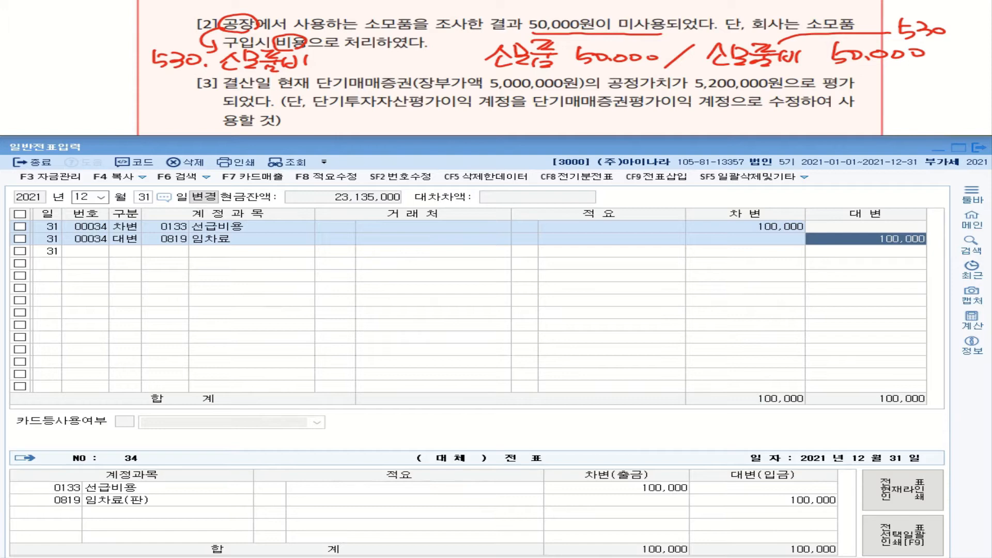
- Enter a new 차변 line on the 31st for account 0122 소모품 with an amount of 50,000
left_click(129, 252)
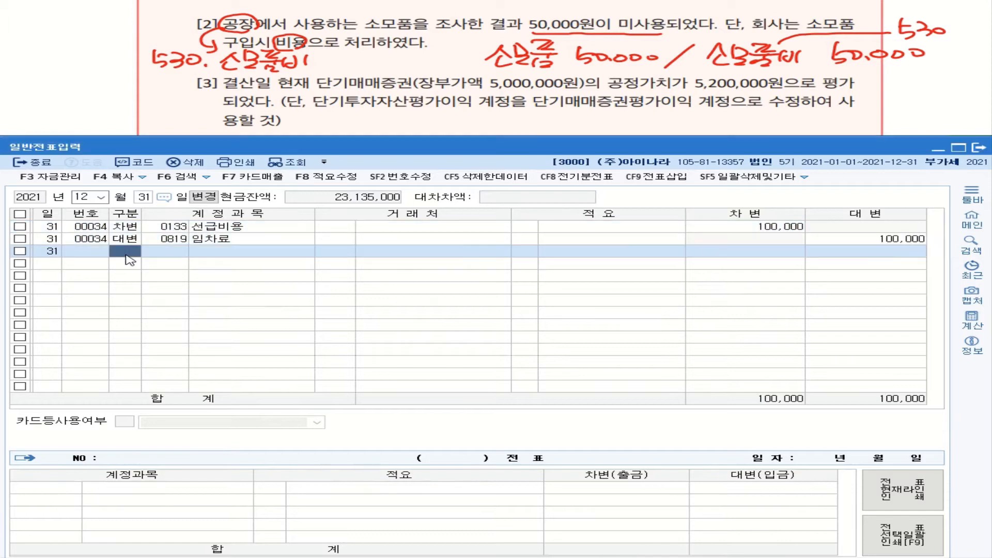
key("3")
key("Return")
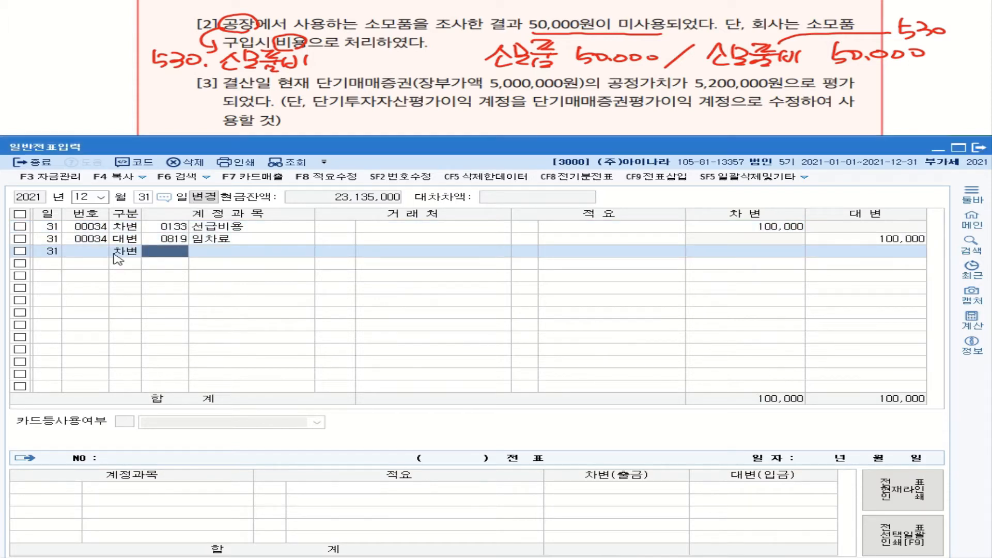
type("소모")
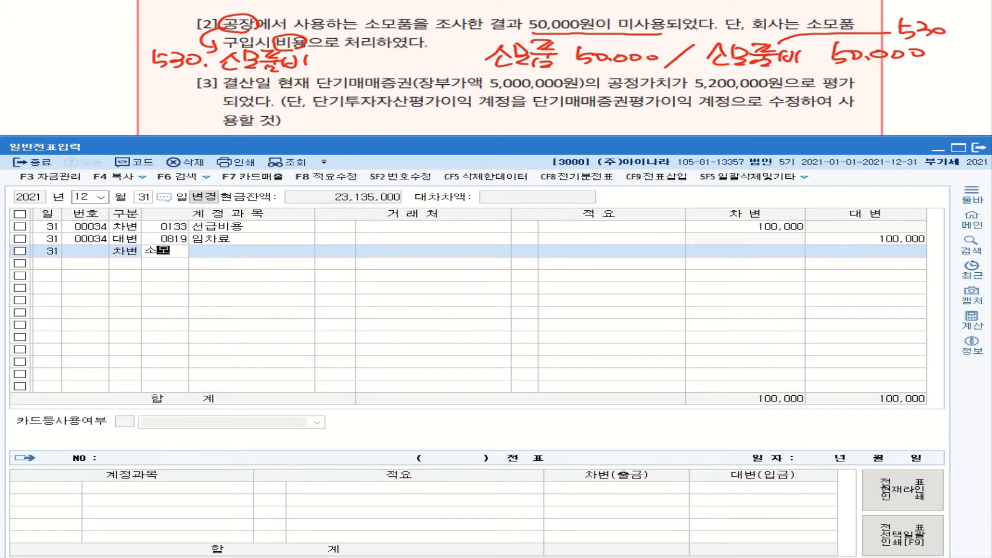
key("Return")
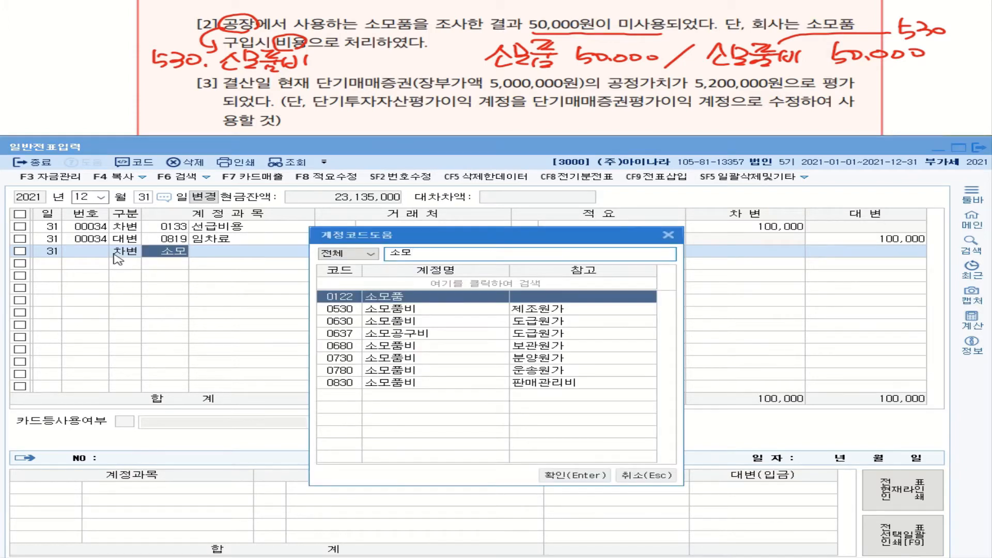
key("Return")
key("Return")
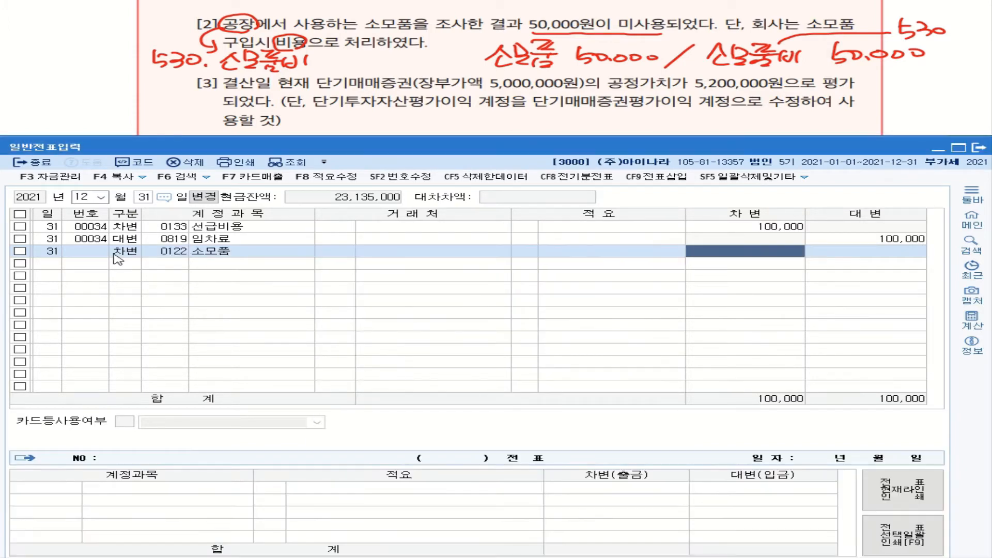
type("50")
key("plus")
key("Return")
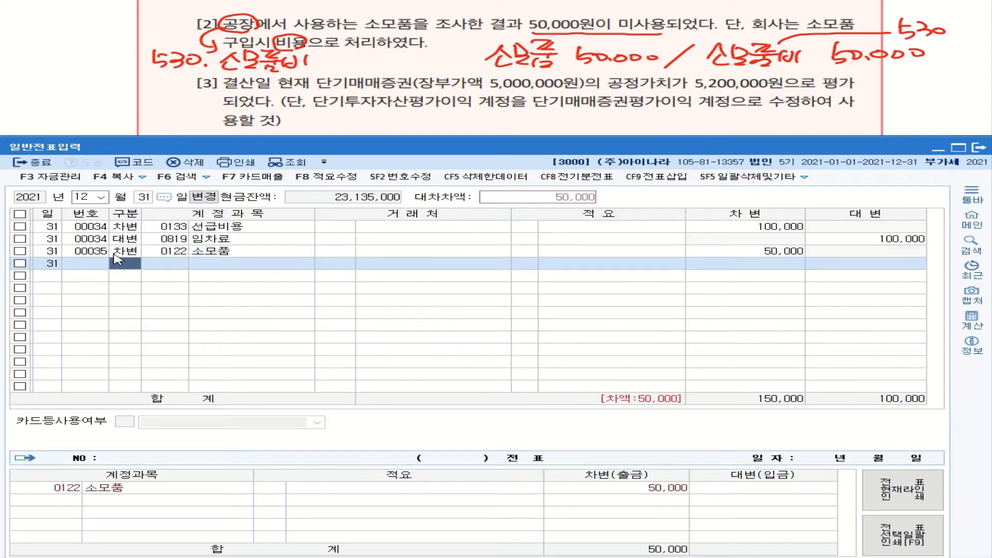
- Enter the matching 대변 line on the 31st for account 0530 소모품비 (제조원가) with 50,000
type("4")
key("Return")
type("소모")
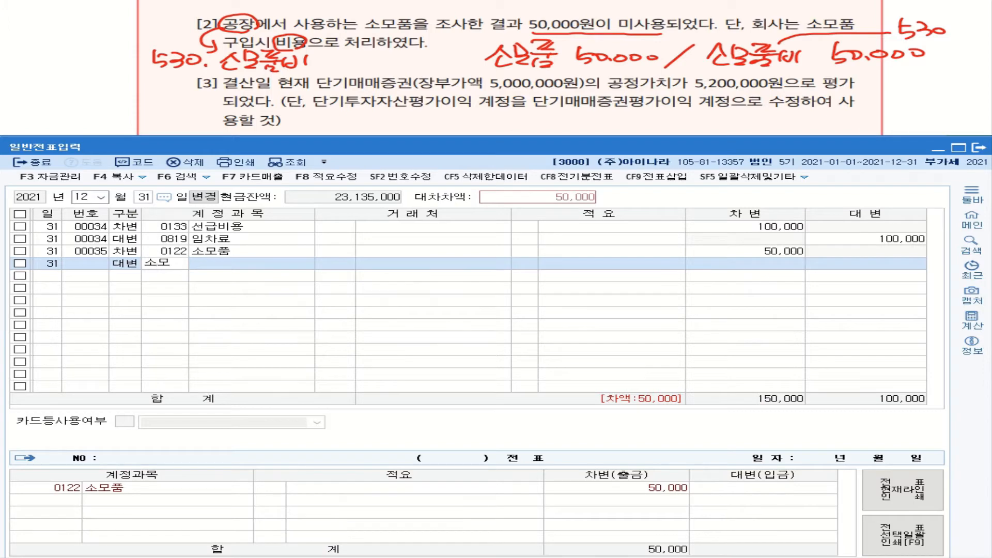
key("Return")
key("Down")
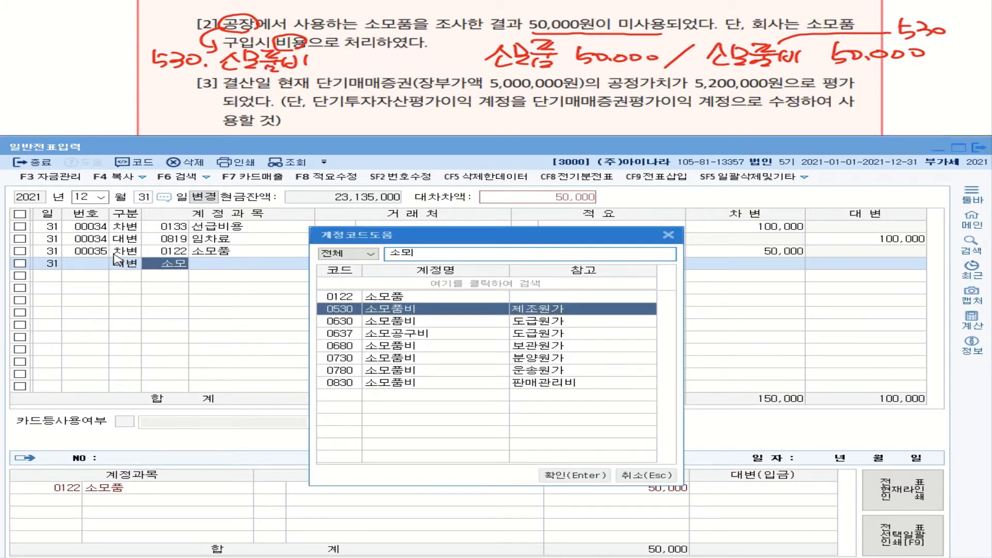
key("Return")
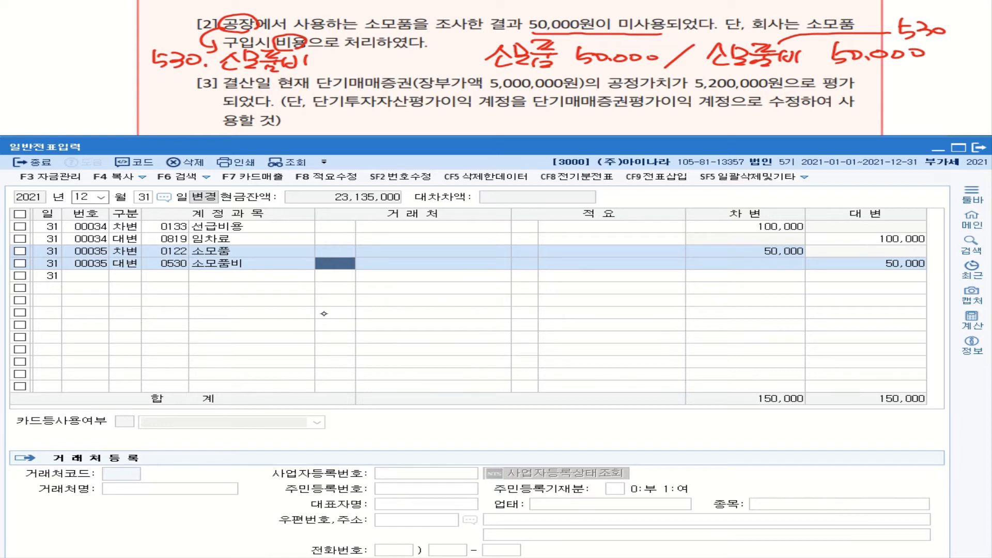
- In problem [3], underline 5,000,000원, 5,200,000원 and 평가, and circle 공정가치
left_click_drag(487, 92, 578, 90)
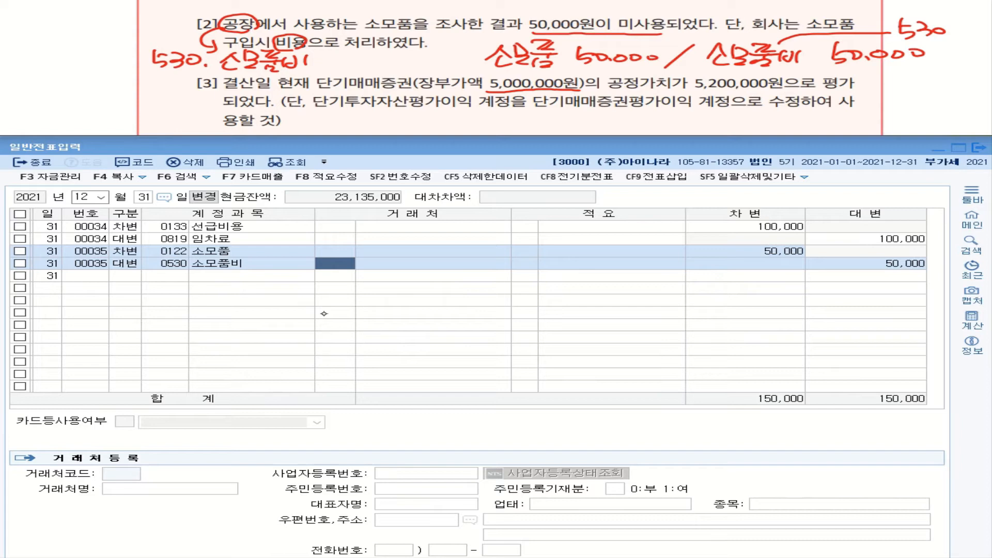
left_click_drag(691, 90, 789, 93)
mouse_move(660, 92)
left_mouse_down()
mouse_move(606, 87)
mouse_move(675, 77)
left_mouse_up()
left_click_drag(825, 91, 859, 91)
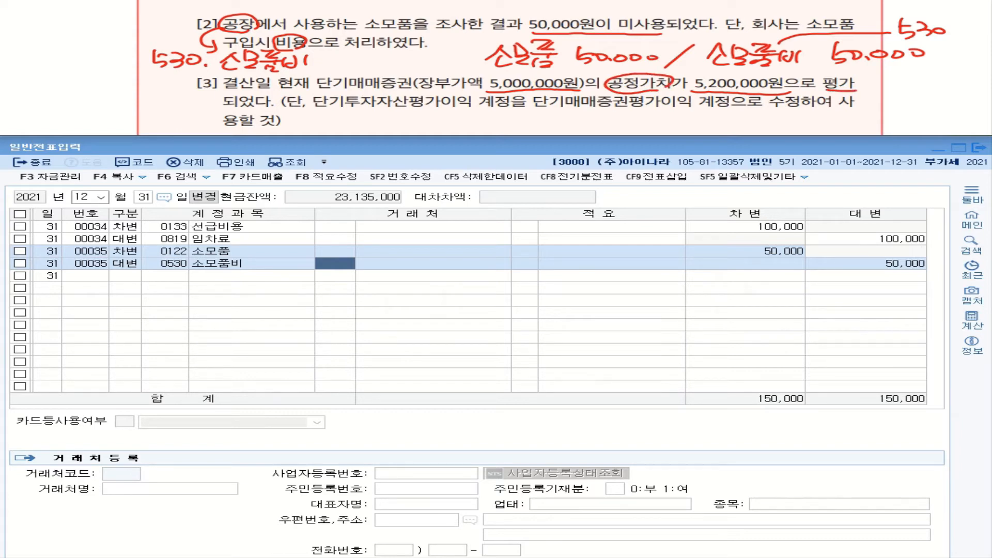
- Handwrite the valuation difference 200,000 (이익) under problem [3]
left_click_drag(739, 118, 797, 128)
left_click_drag(809, 119, 821, 120)
left_click_drag(838, 120, 844, 121)
mouse_move(859, 114)
left_mouse_down()
mouse_move(853, 124)
mouse_move(862, 129)
left_mouse_up()
left_click_drag(878, 119, 887, 126)
left_click_drag(892, 117, 907, 121)
left_click_drag(902, 122, 928, 127)
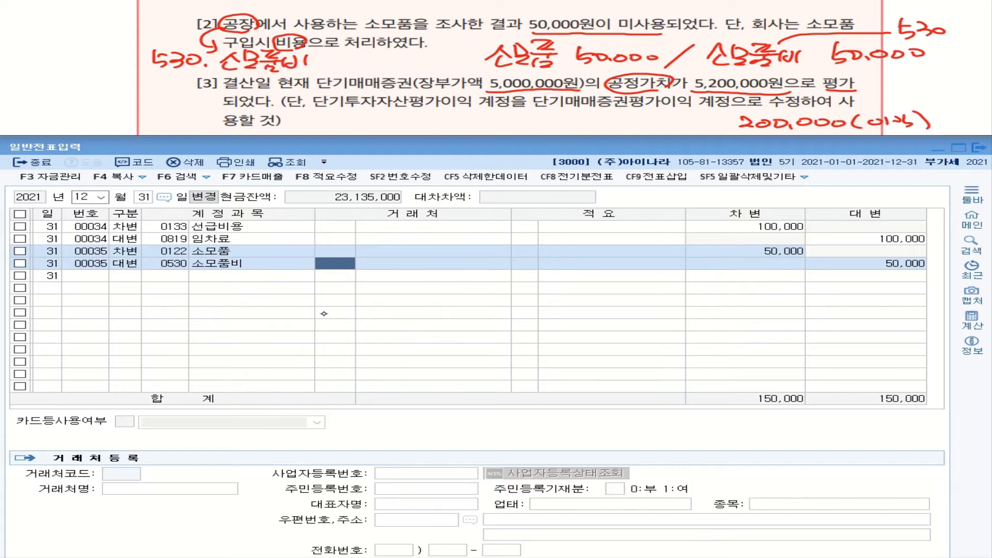
- Underline 매매증권 in problem [3] with an arrow to the credit side, and handwrite 단기매매증권 and a slash as the start of the entry
left_click_drag(568, 105, 639, 102)
mouse_move(620, 106)
left_mouse_down()
mouse_move(633, 120)
mouse_move(682, 119)
left_mouse_up()
left_click_drag(673, 111, 683, 120)
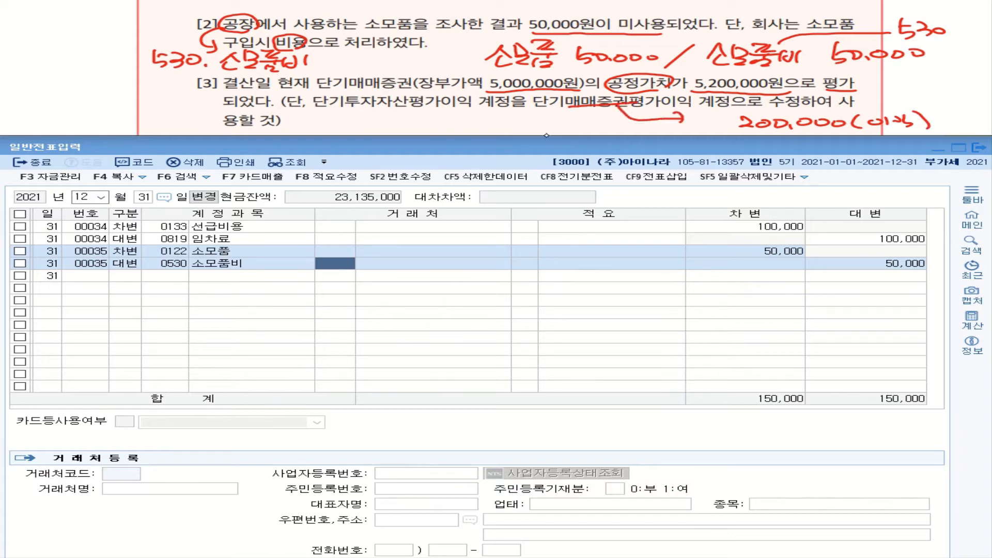
left_click_drag(538, 115, 521, 131)
mouse_move(298, 113)
left_mouse_down()
mouse_move(313, 125)
mouse_move(424, 117)
left_mouse_up()
left_click_drag(414, 120, 435, 116)
mouse_move(422, 118)
left_mouse_down()
mouse_move(438, 117)
mouse_move(429, 125)
left_mouse_up()
left_click_drag(444, 112, 447, 127)
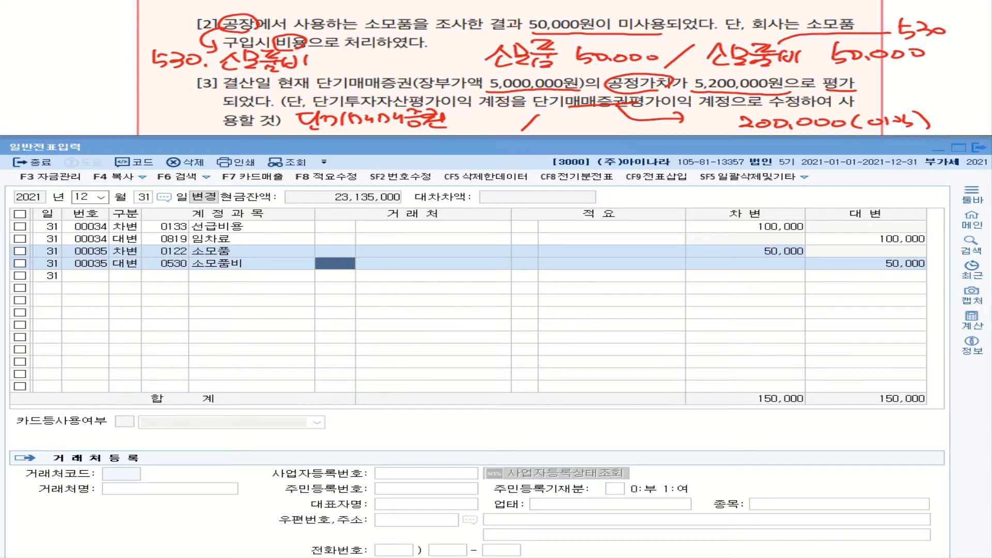
- Open 계정과목및적요등록 and find the account 0905 단기투자자산평가이익 by searching for 단기투자
key("alt+Tab")
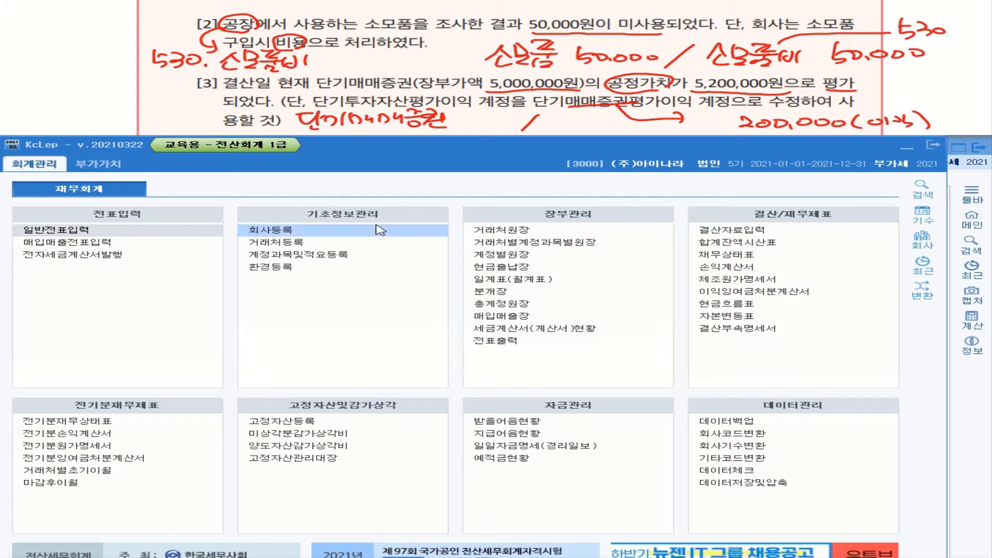
left_click(305, 256)
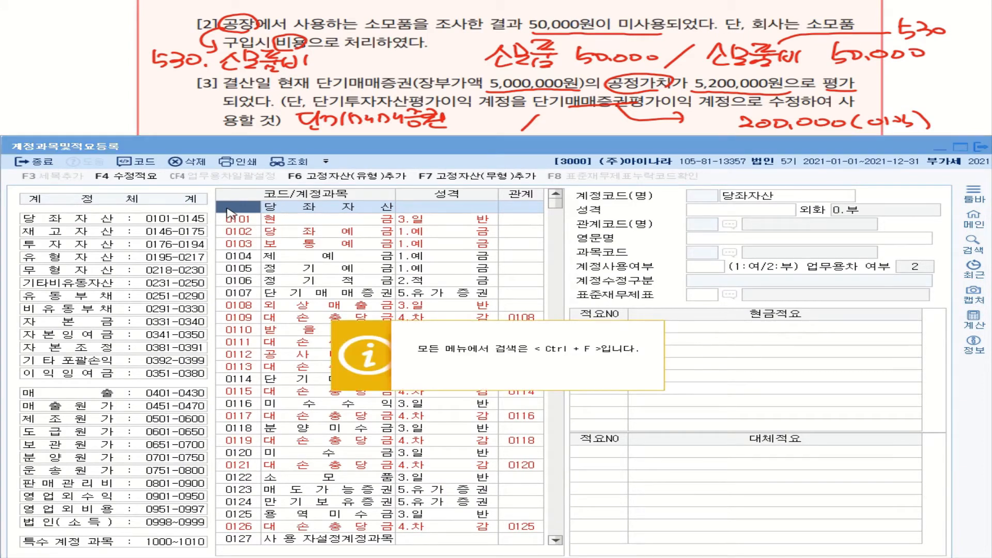
key("ctrl+f")
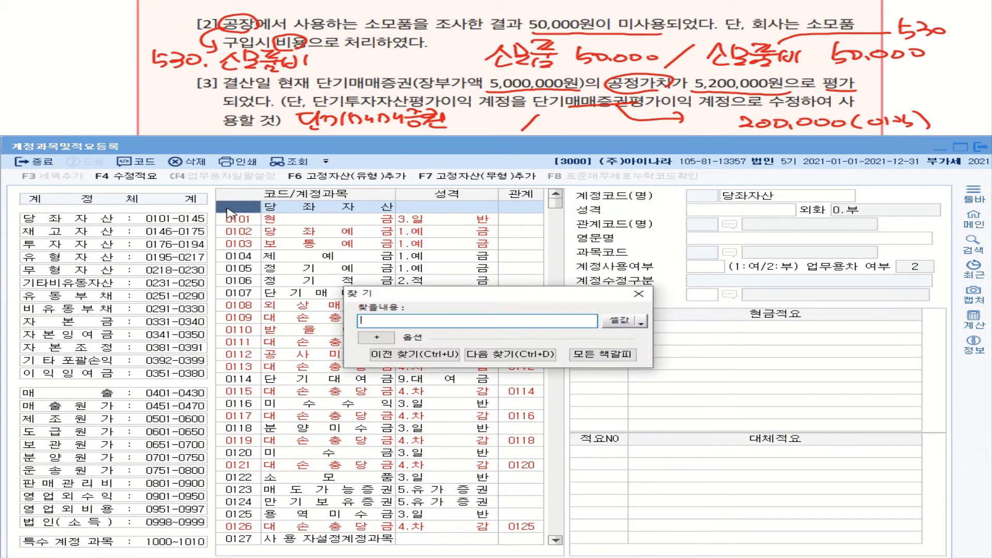
type("단기투자")
key("Return")
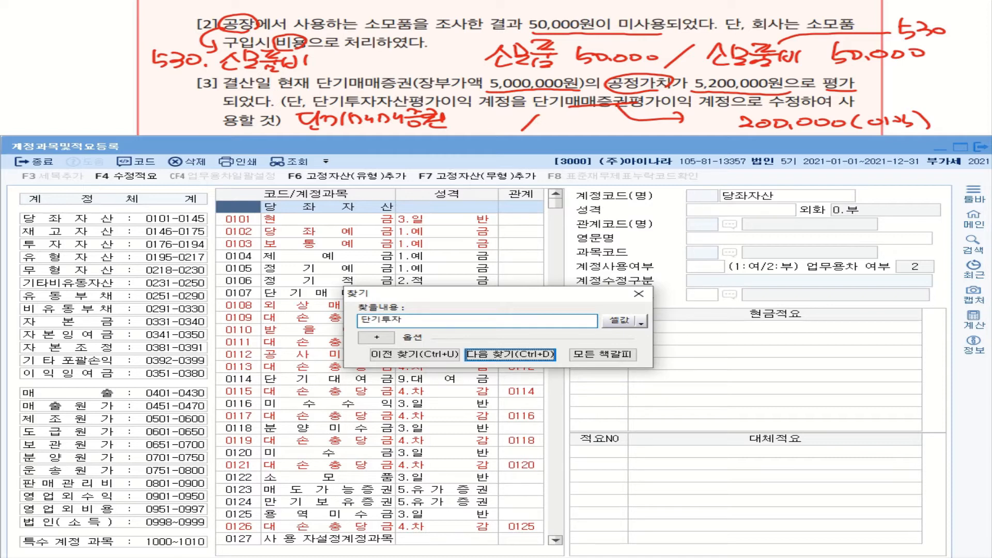
key("Return")
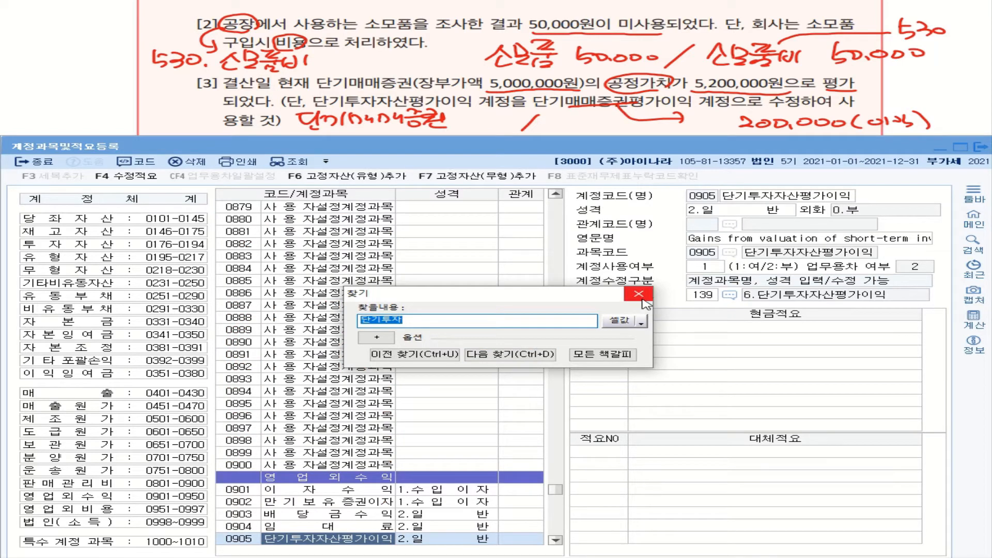
left_click(641, 298)
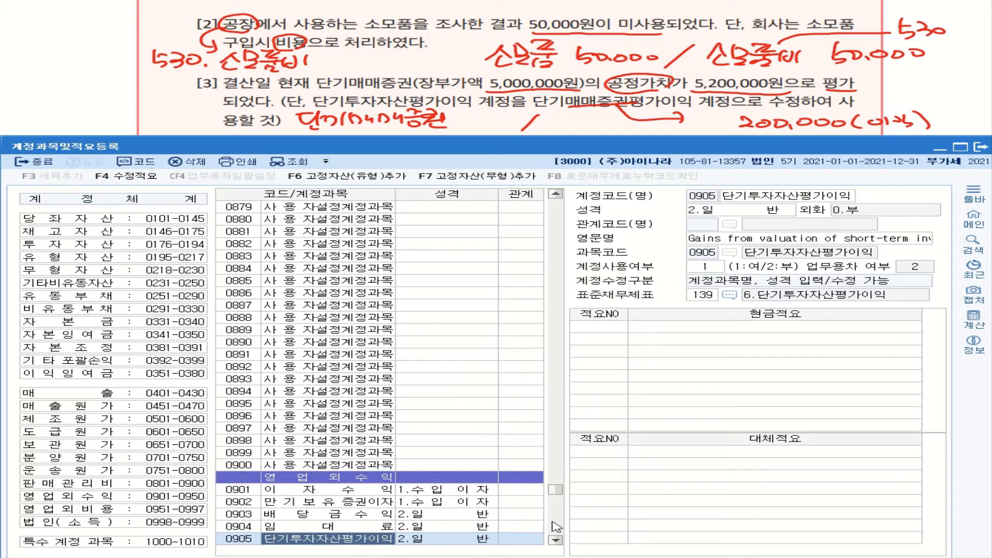
- Rename account 0905 to 단기매매증권평가이익 and save it
left_click(555, 541)
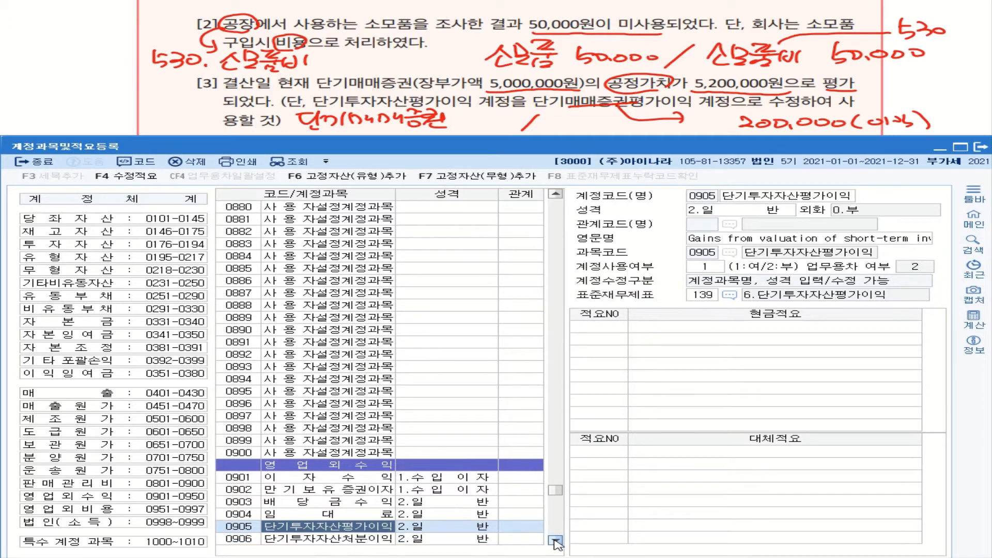
left_click(556, 540)
left_click(555, 540)
left_click(555, 541)
left_click(556, 540)
left_click(555, 541)
left_click(555, 541)
left_click(556, 541)
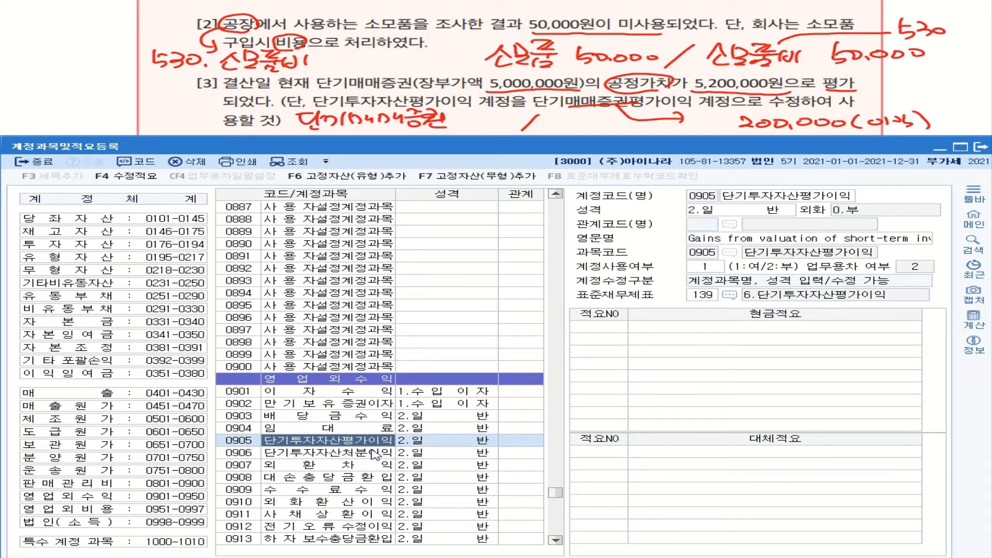
left_click(785, 201)
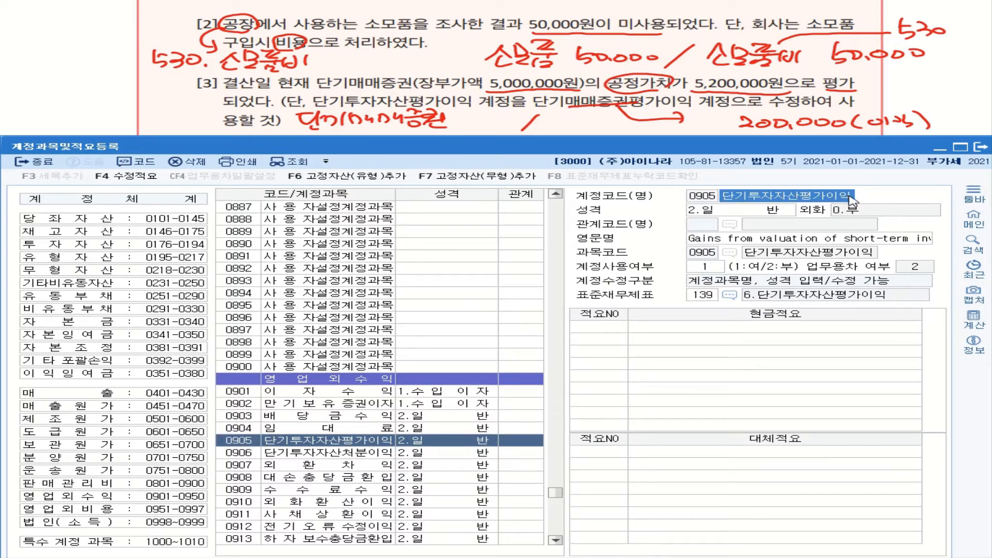
left_click(854, 195)
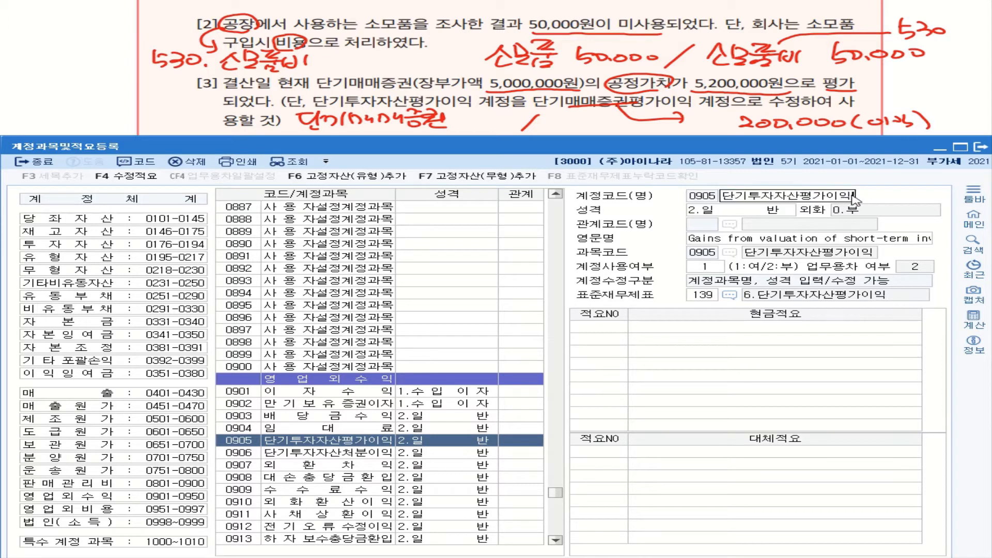
key("Left")
key("Left")
key("Left")
key("Left")
key("Left")
key("Left")
key("Left")
key("Left")
key("Delete")
key("Delete")
key("Delete")
key("Delete")
type("맴매즈ㅇ")
key("Return")
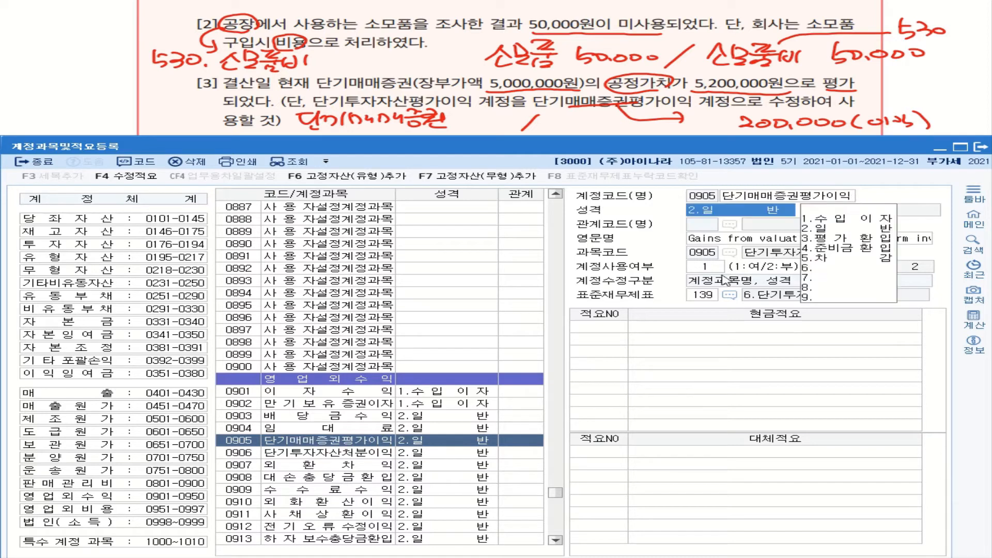
left_click(351, 453)
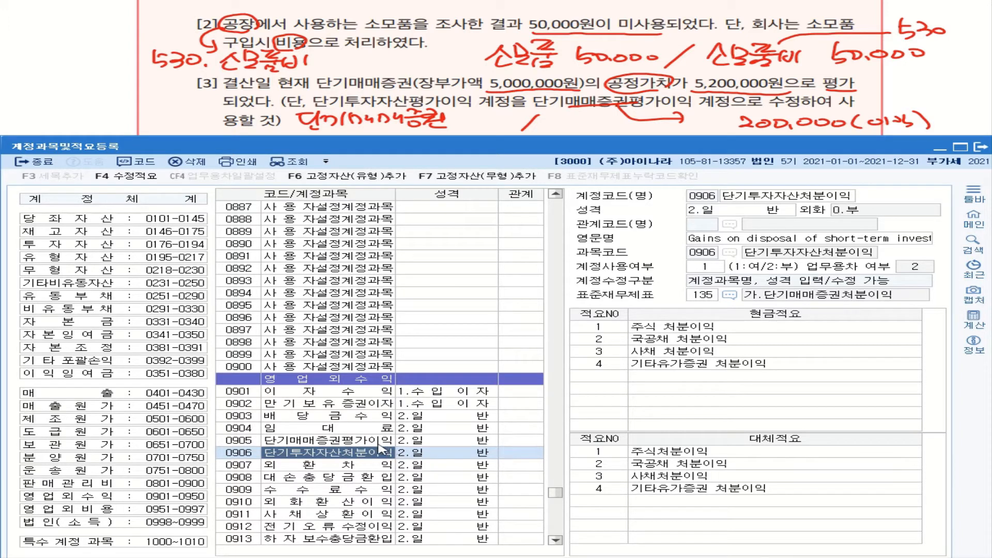
key("Up")
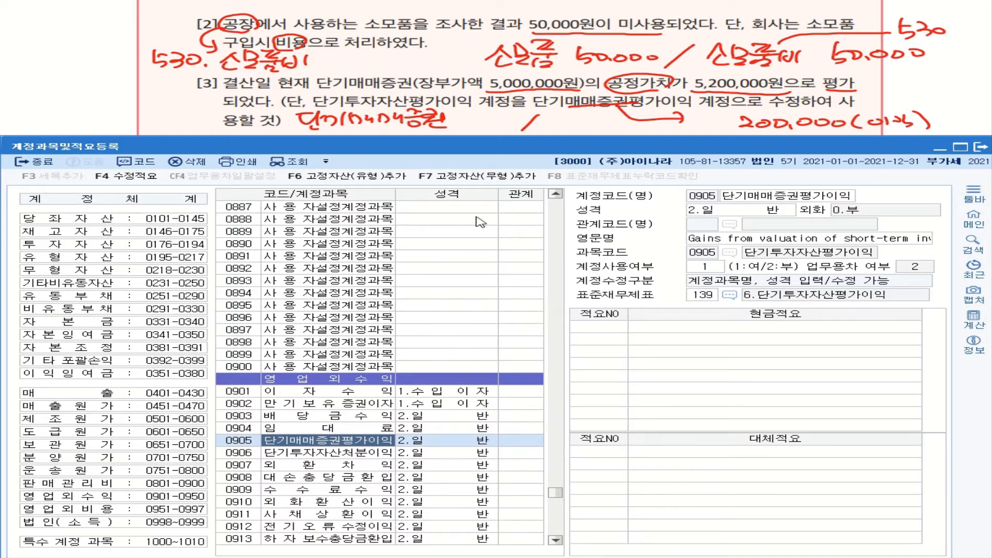
- Return to 일반전표입력 and enter a new 차변 line on the 31st for account 0107 단기매매증권 with 200,000
left_click(982, 150)
left_click(62, 232)
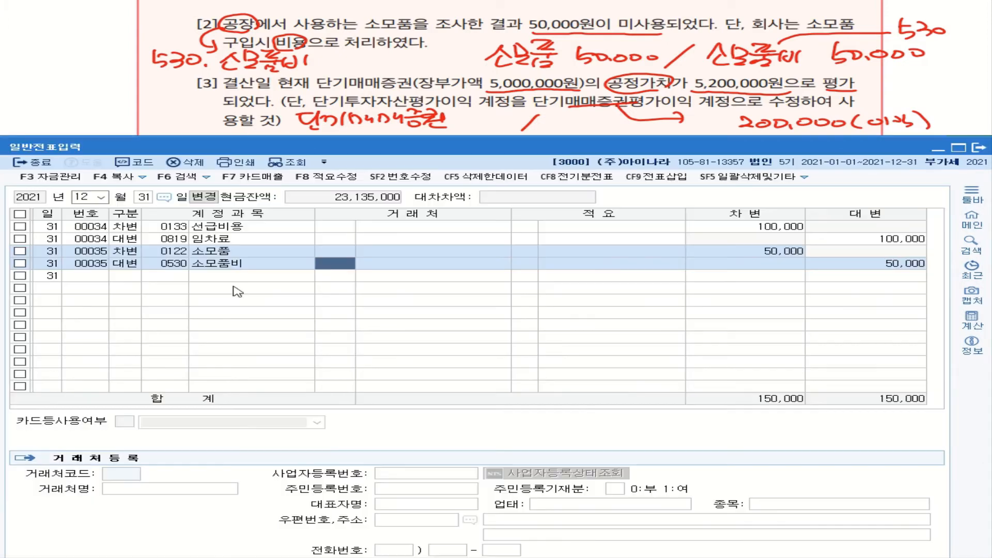
left_click(126, 276)
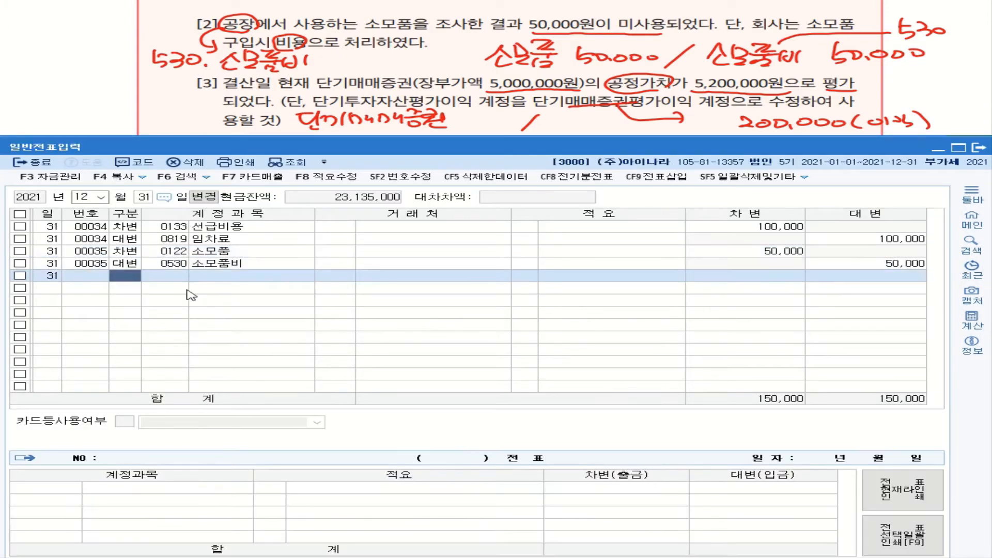
key("Return")
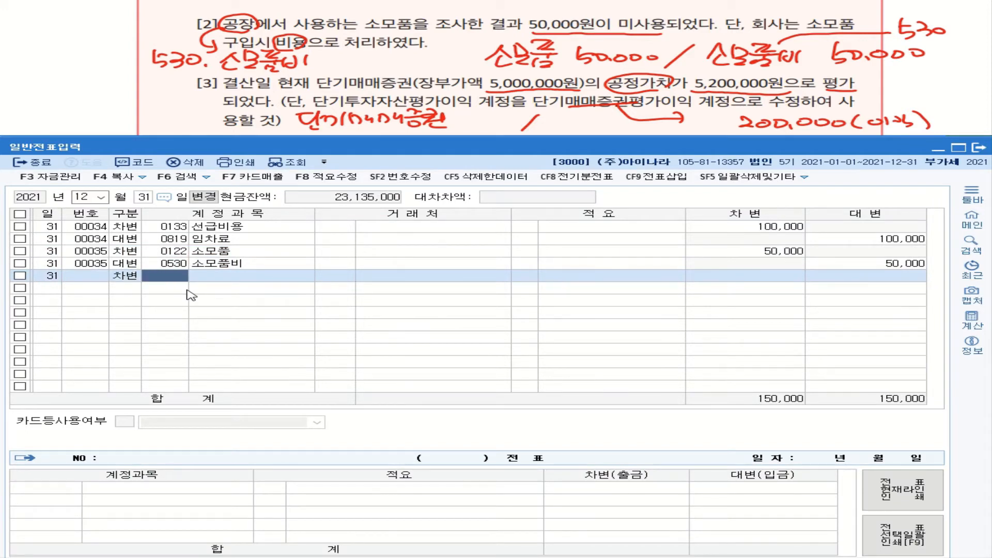
type("ㄷ")
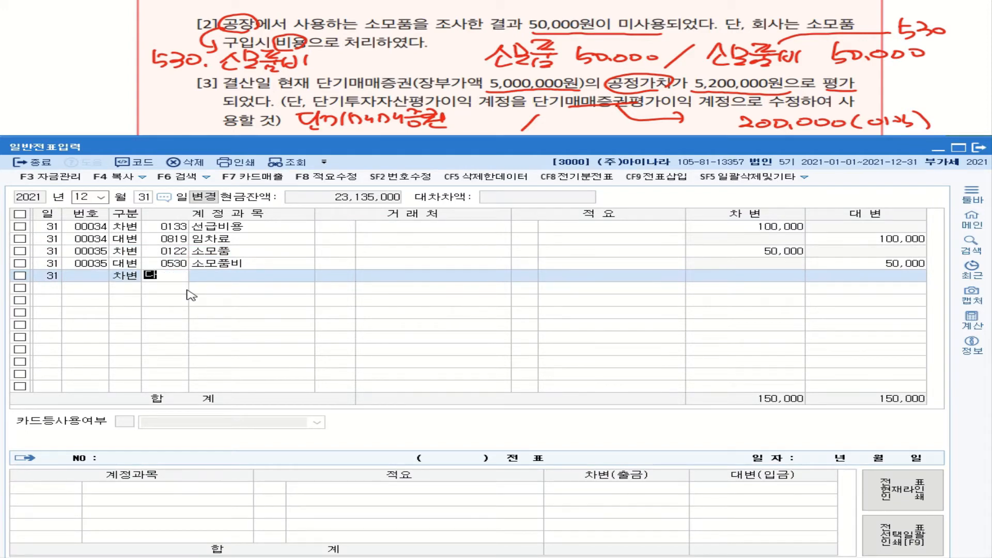
type("ㄱ")
key("Return")
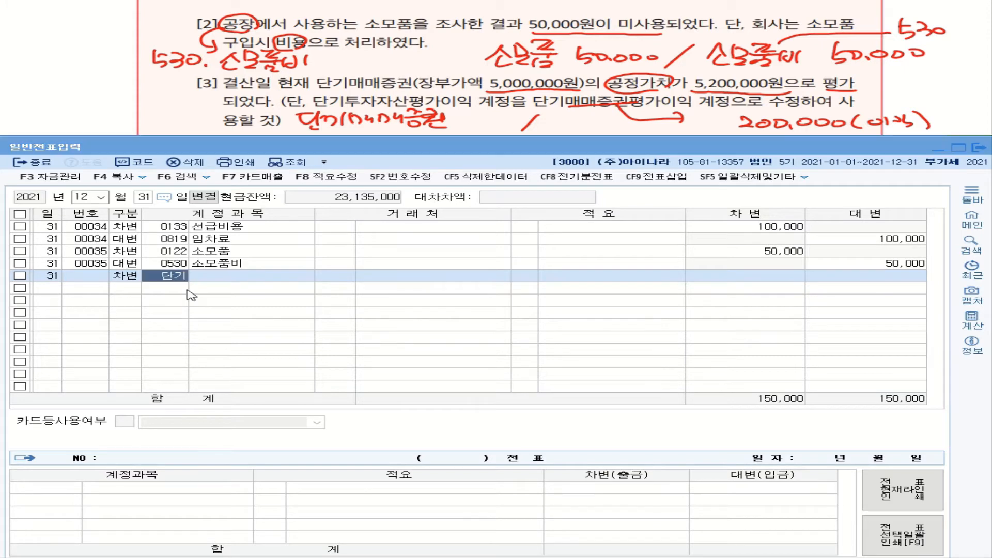
key("Return")
key("Return")
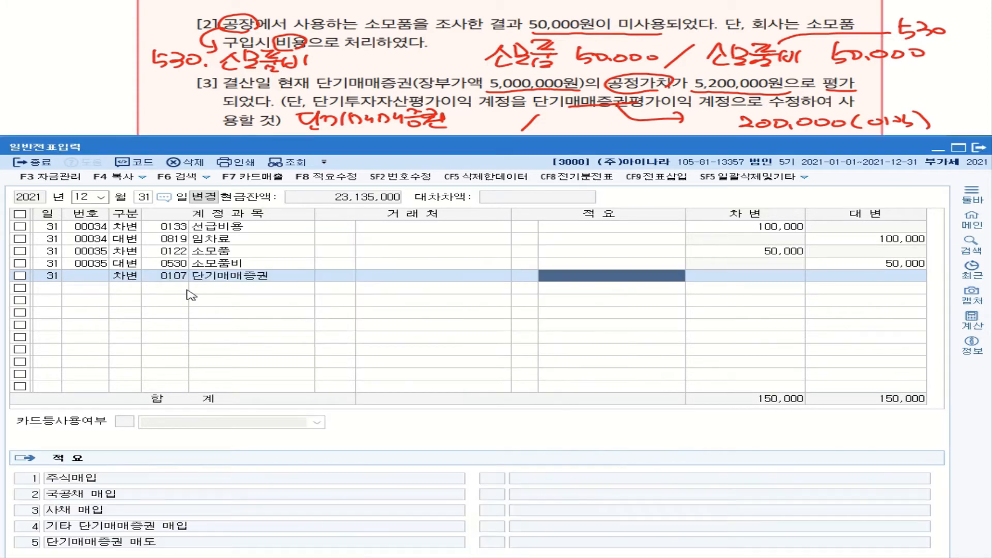
key("Return")
type("2000000")
key("Return")
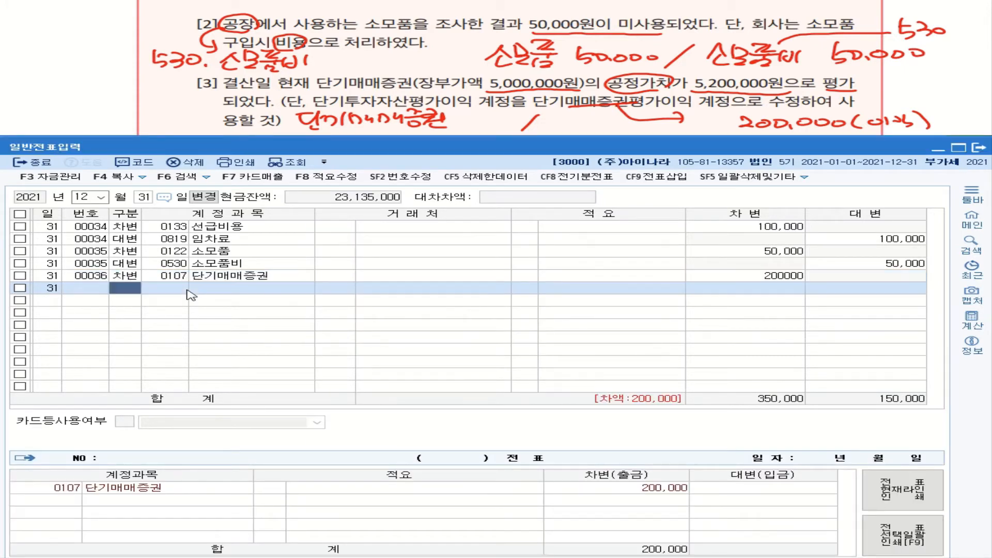
- Enter the matching 대변 line for account 0905 단기매매증권평가이익 with 200,000 and select its amount to show the voucher
type("4")
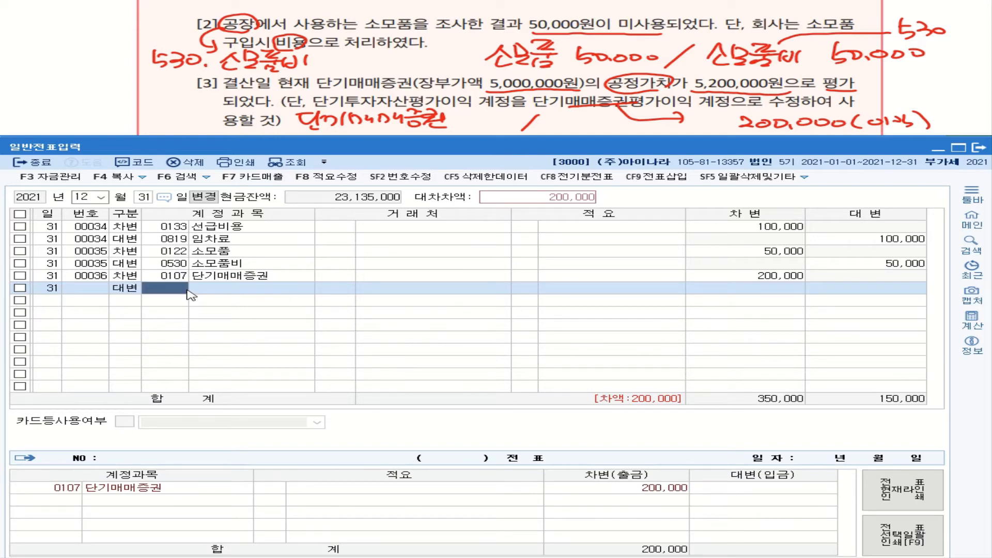
type("다ㄱㅣ")
key("Return")
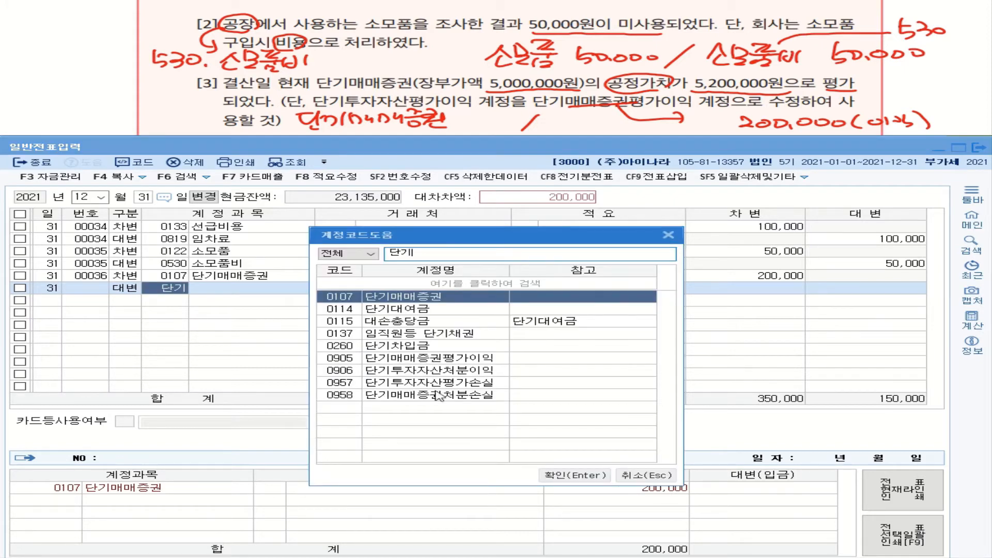
left_click(446, 359)
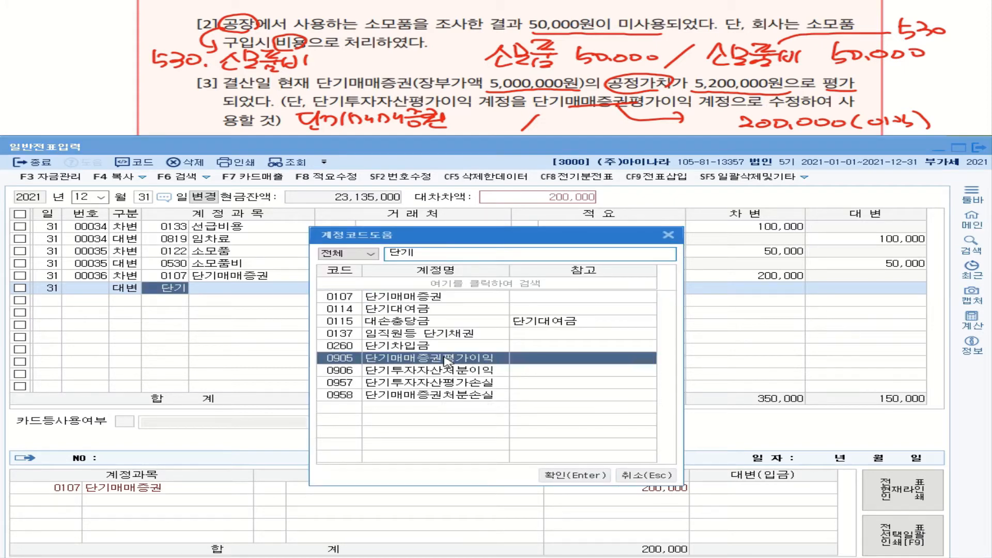
left_click(575, 475)
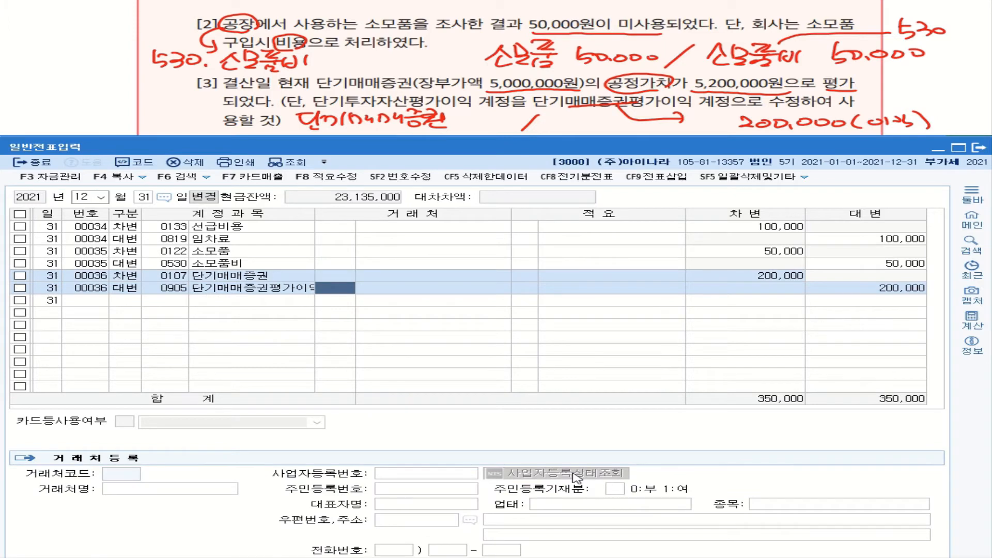
left_click(851, 289)
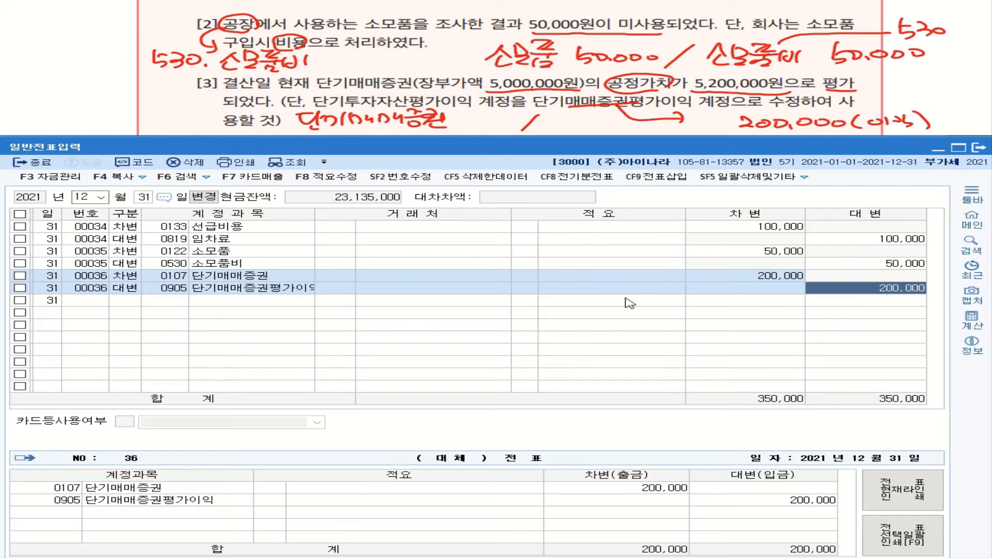
- Draw a bracket beside problems [2] and [3] with a circled handwritten 수, and turn to problem [4]
mouse_move(150, 30)
left_mouse_down()
mouse_move(152, 96)
mouse_move(169, 102)
left_mouse_up()
left_click_drag(71, 71, 100, 69)
left_click_drag(87, 71, 87, 79)
mouse_move(72, 75)
left_mouse_down()
mouse_move(103, 83)
mouse_move(120, 72)
left_mouse_up()
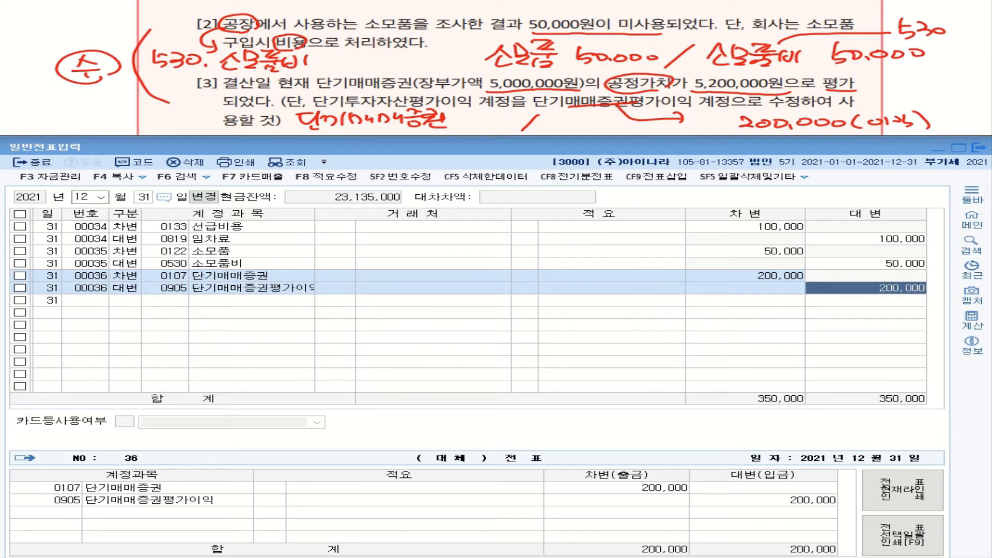
key("Page_Down")
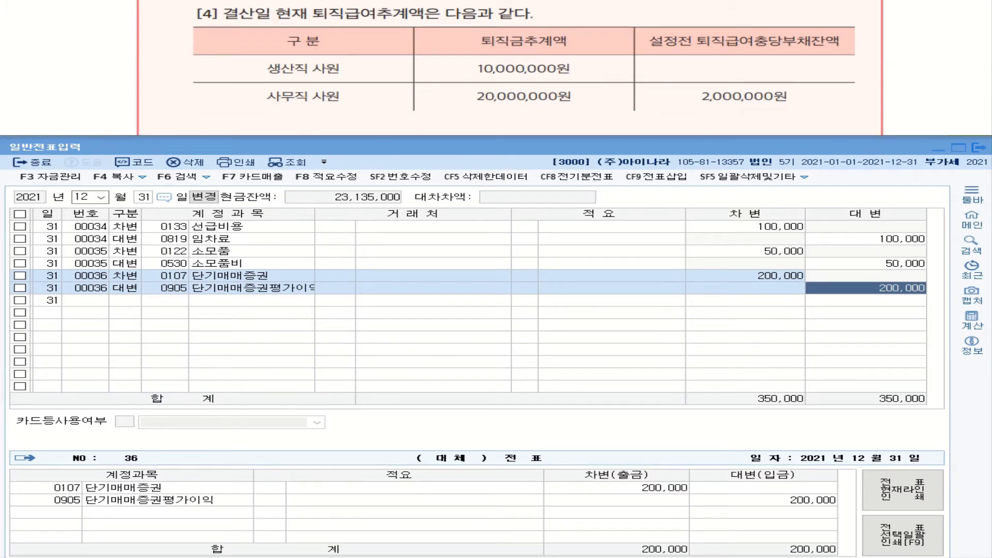
- Mark problem [4]'s table: circle 10,000,000원 and 부채잔액, underline 사무직, 20,000,000원 and 2,000,000원, and link the last two with a bracket and minus sign
mouse_move(522, 62)
left_mouse_down()
mouse_move(522, 77)
mouse_move(563, 62)
left_mouse_up()
left_click_drag(270, 105, 314, 105)
left_click_drag(479, 106, 583, 105)
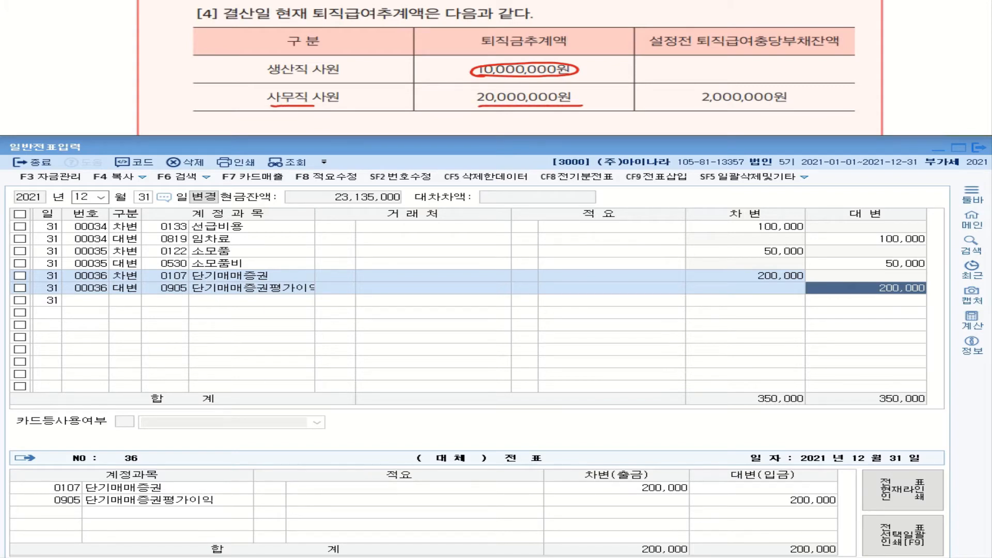
mouse_move(787, 47)
left_mouse_down()
mouse_move(833, 34)
mouse_move(806, 54)
left_mouse_up()
left_click_drag(703, 108, 786, 110)
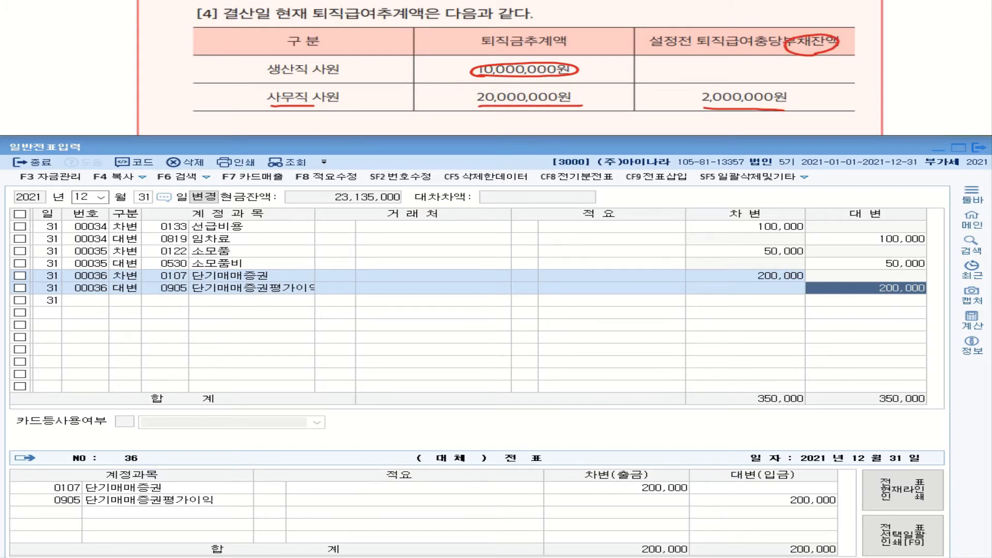
left_click_drag(544, 106, 706, 114)
left_click_drag(621, 101, 654, 99)
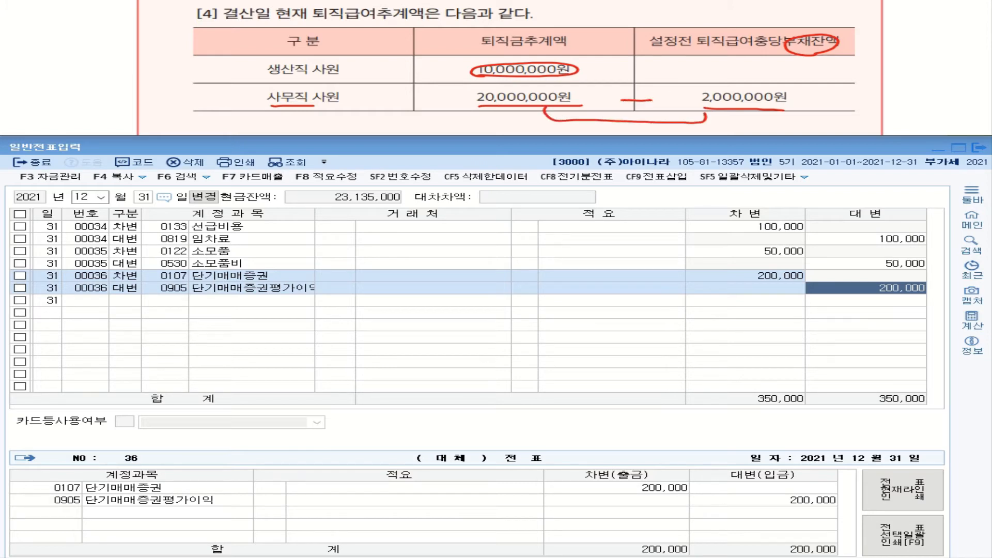
- Handwrite 18,000,000 beside the 사무직 row and a circled 자 beside the problem [4] table
left_click_drag(832, 99, 828, 110)
mouse_move(857, 98)
left_mouse_down()
mouse_move(847, 107)
mouse_move(857, 97)
mouse_move(875, 102)
left_mouse_up()
left_click(865, 109)
left_click_drag(887, 102, 888, 102)
left_click_drag(903, 102, 924, 112)
left_click_drag(933, 103, 952, 104)
left_click_drag(964, 104, 964, 105)
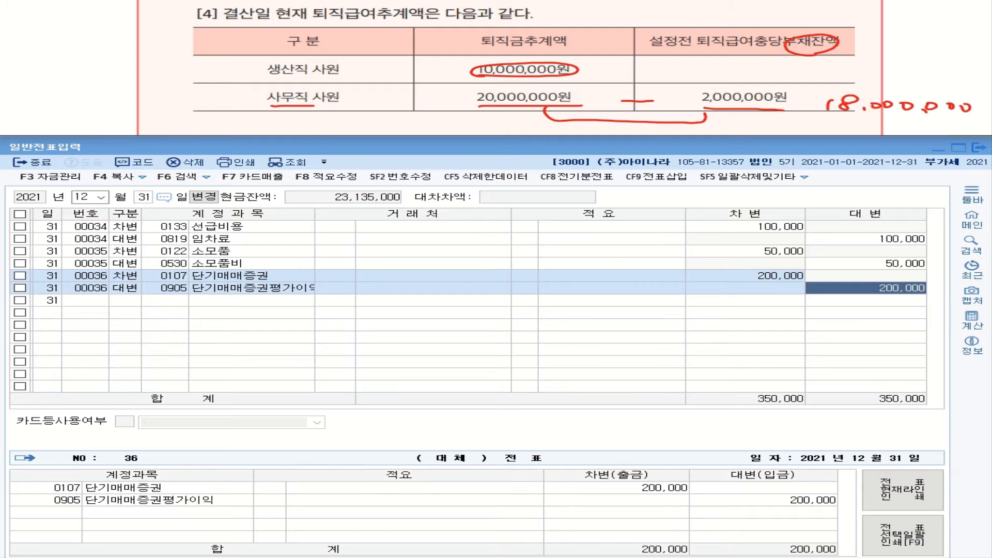
mouse_move(109, 63)
left_mouse_down()
mouse_move(133, 79)
mouse_move(146, 56)
mouse_move(149, 84)
left_mouse_up()
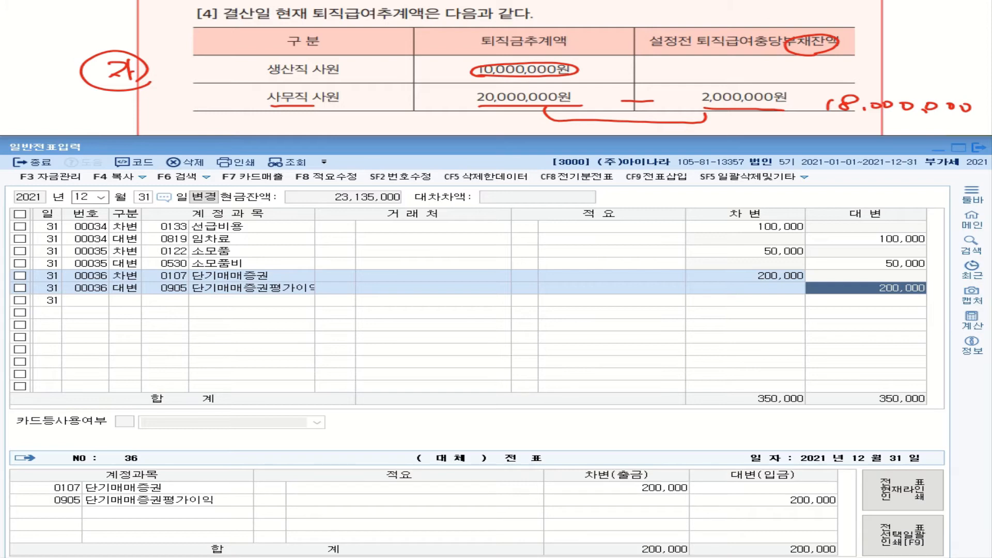
- Leave 일반전표입력 and open 결산자료입력 for the period 2021-01 to 2021-12, declining to load the previously entered data
key("Escape")
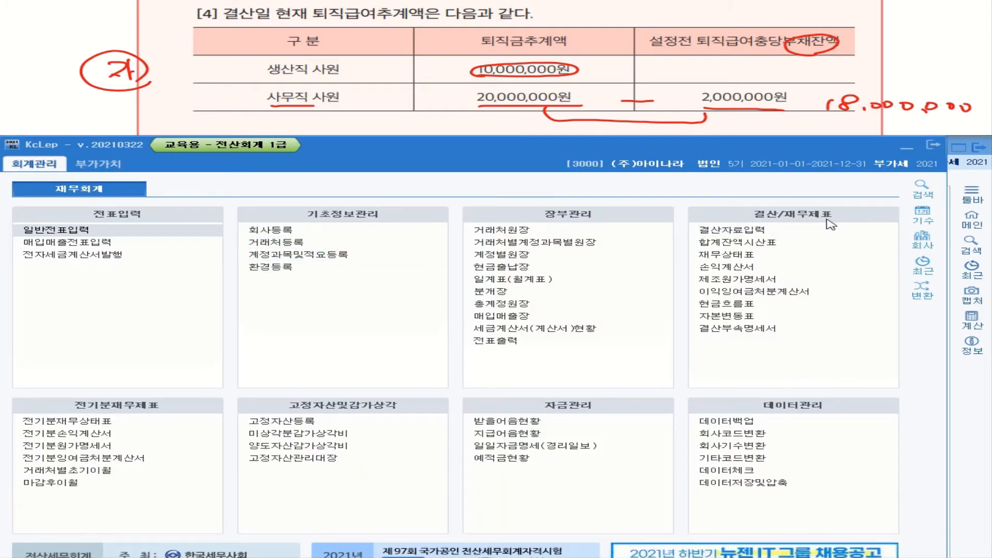
left_click(760, 233)
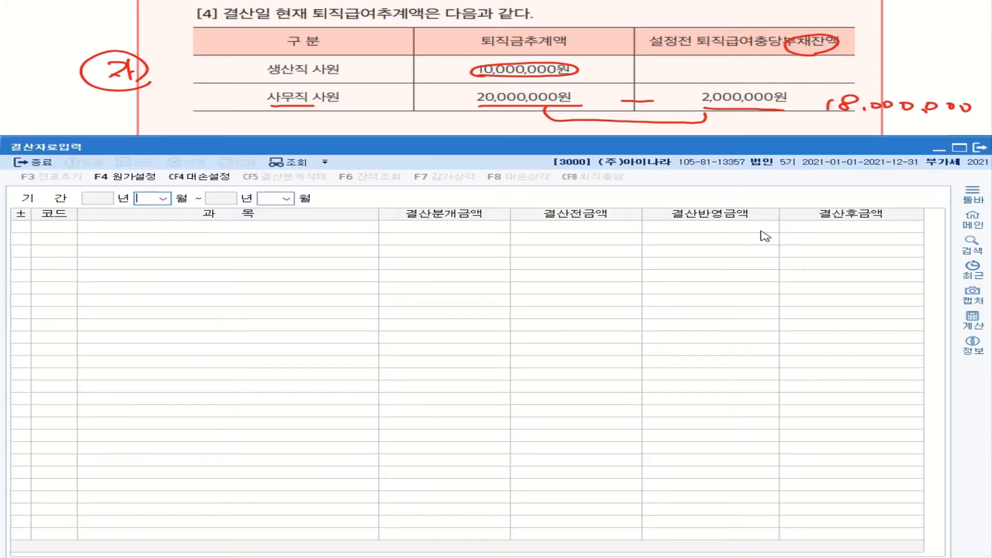
left_click(163, 198)
left_click(147, 211)
left_click(285, 199)
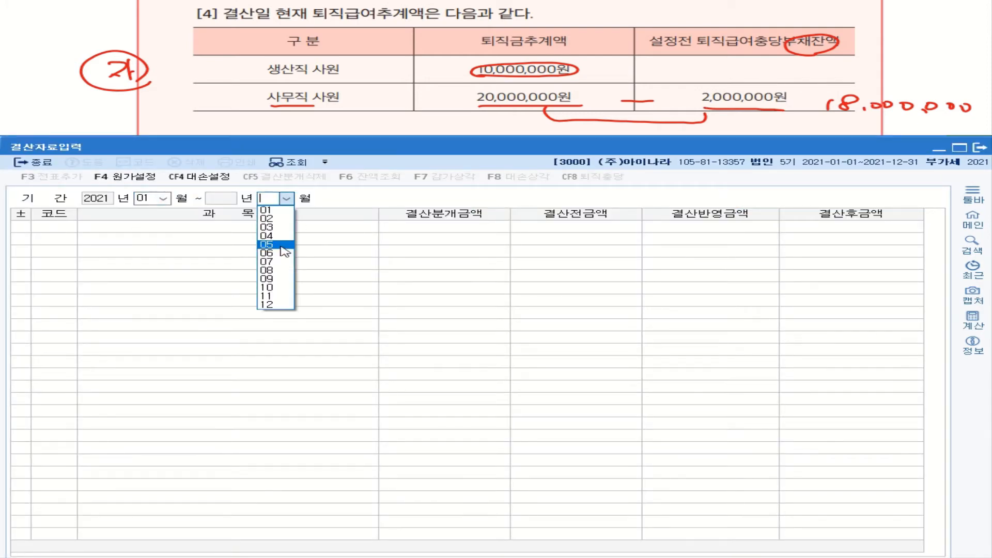
left_click(269, 308)
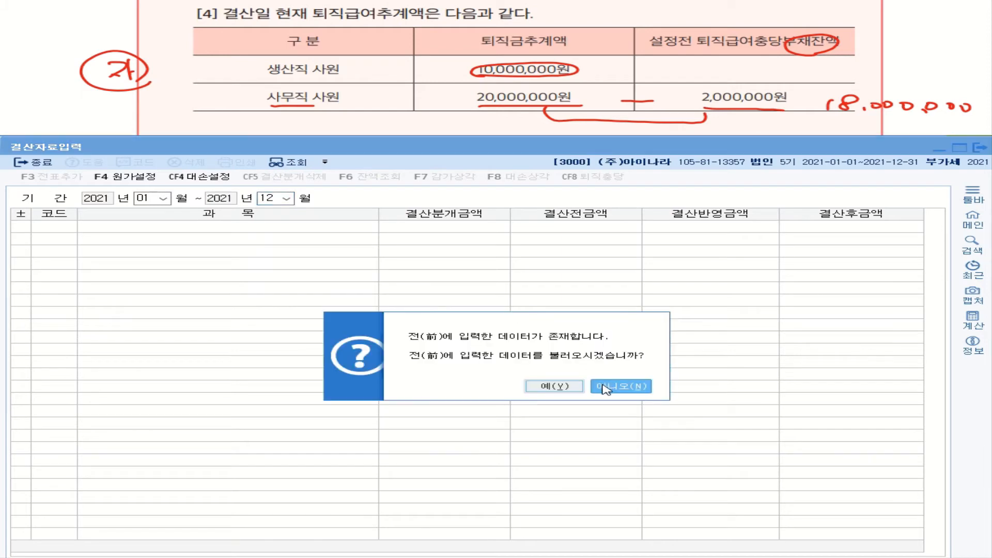
left_click(620, 387)
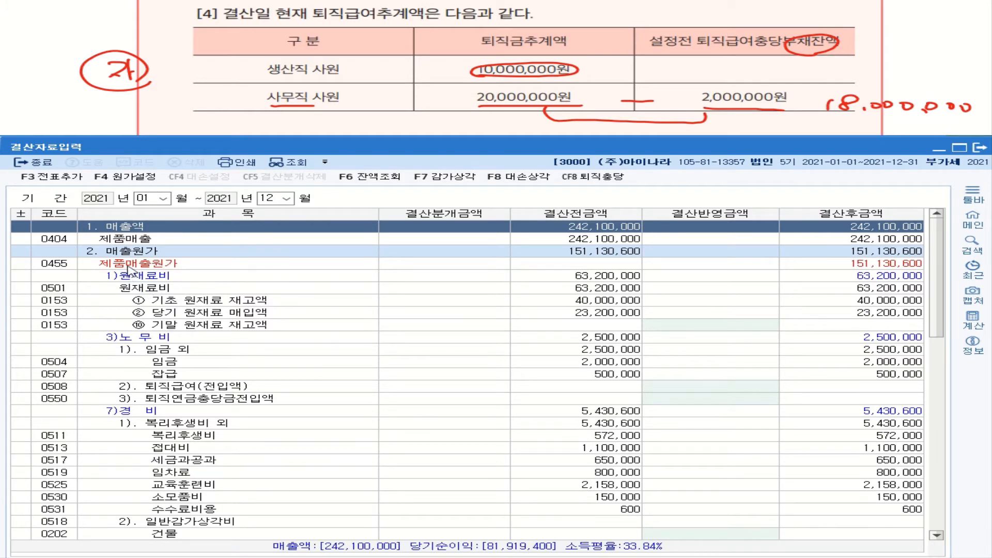
- Review the 원가설정 entry for 0455 제품매출원가 with 0500번대 제조, confirm it, and decline loading the previous data
left_click(124, 181)
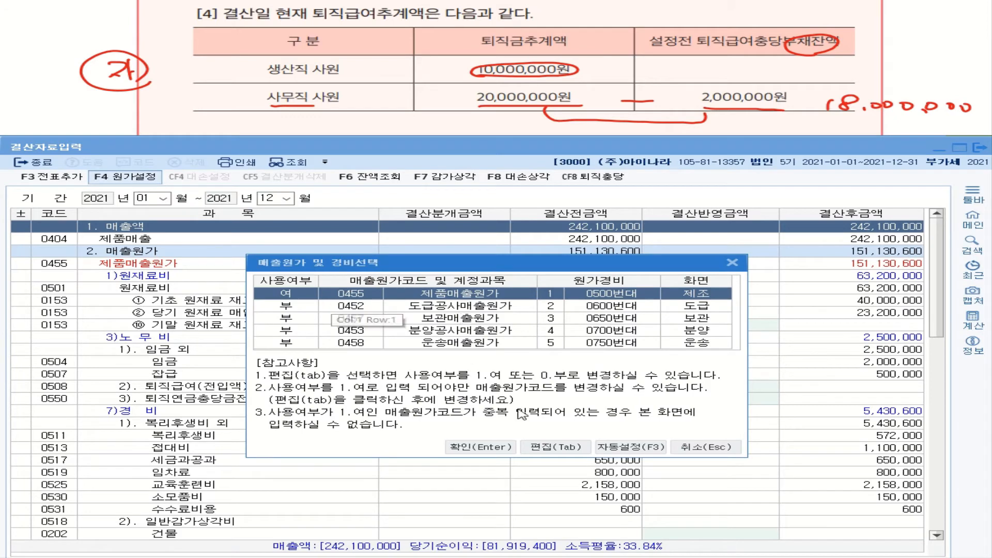
left_click(551, 448)
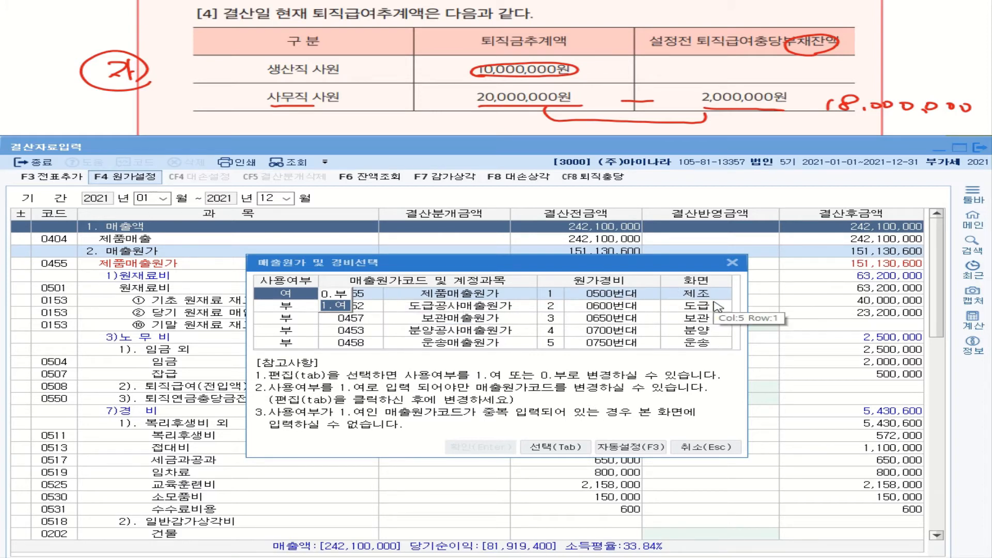
left_click(549, 450)
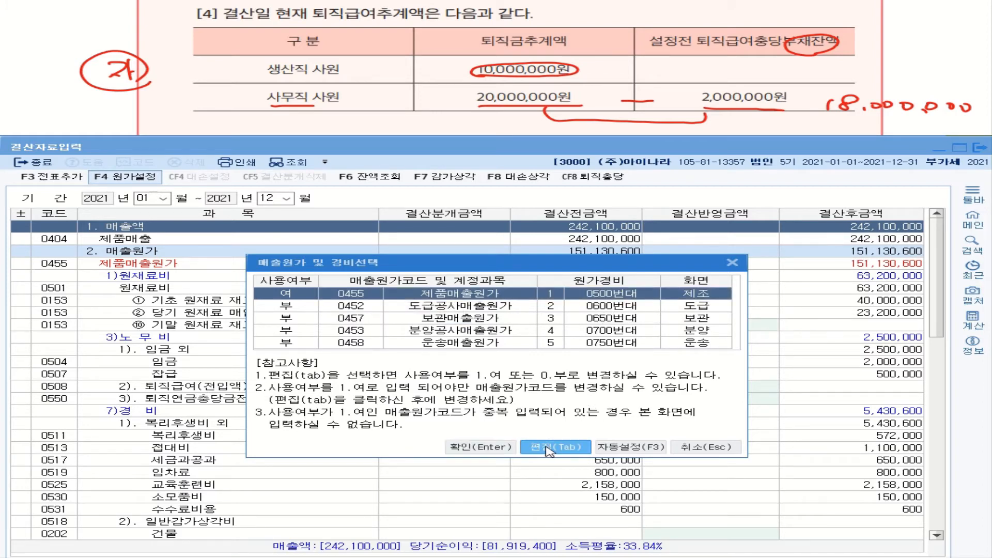
left_click(449, 444)
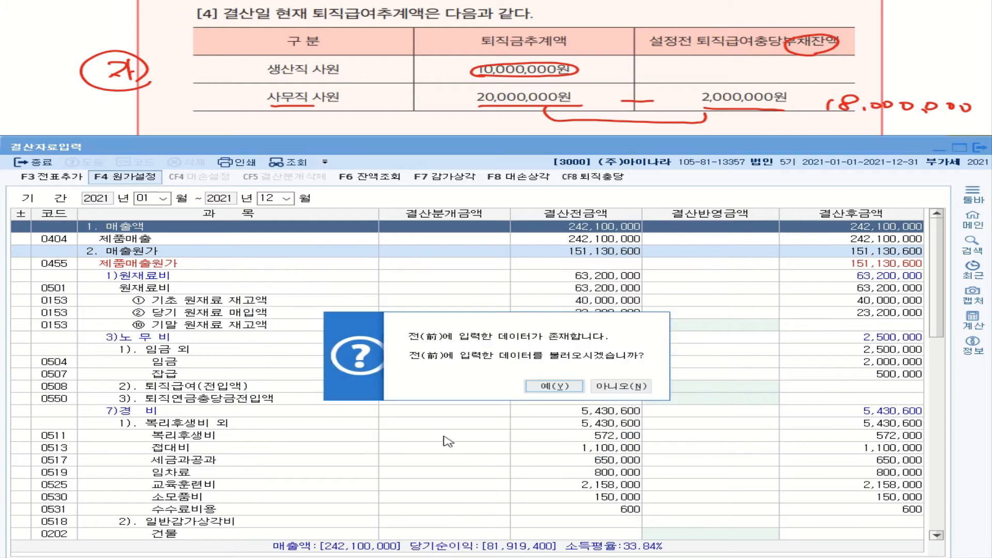
left_click(621, 386)
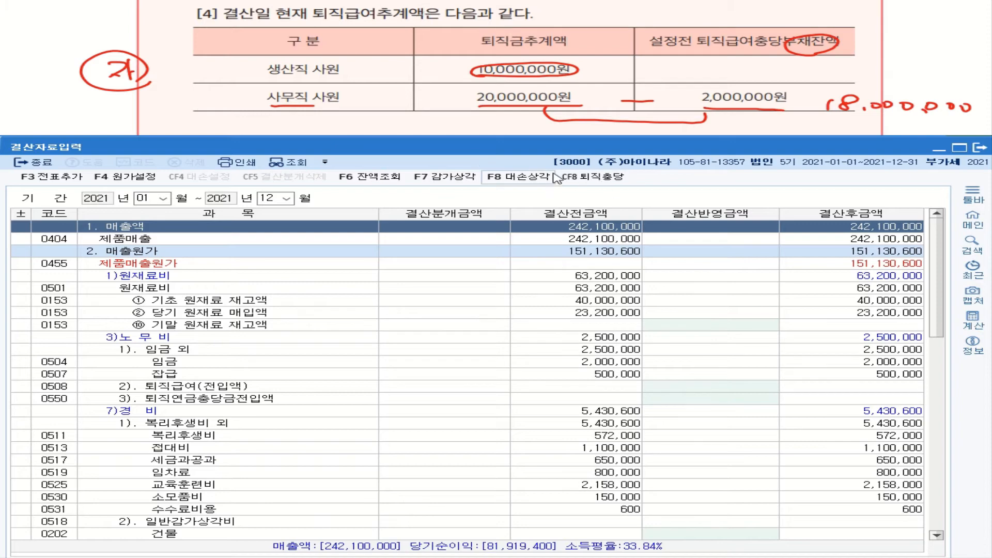
- In 퇴직충당, decline the saved data, set 퇴직급여추계액 to 10,000,000 for 0508 and 20,000,000 for 0806, and apply them with 결산반영
left_click(615, 181)
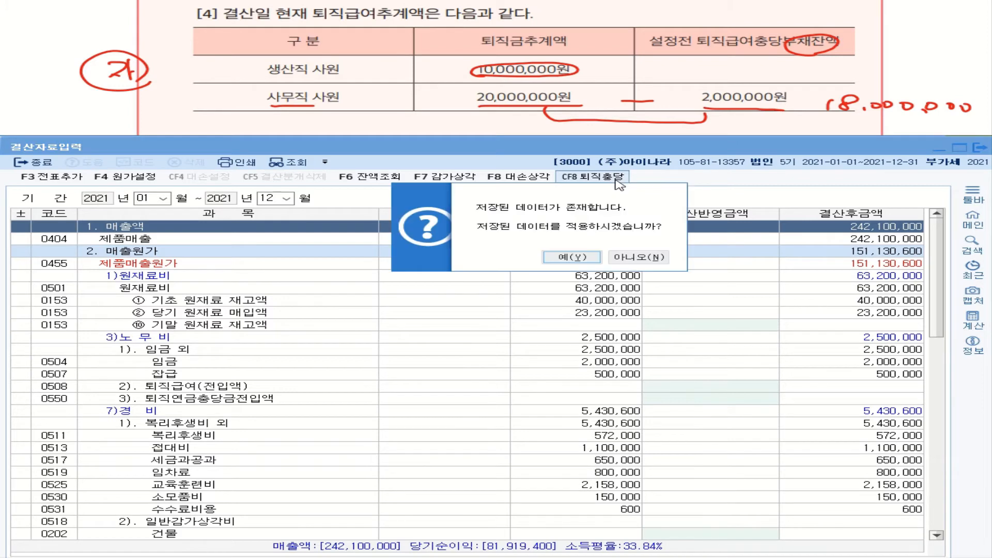
left_click(635, 259)
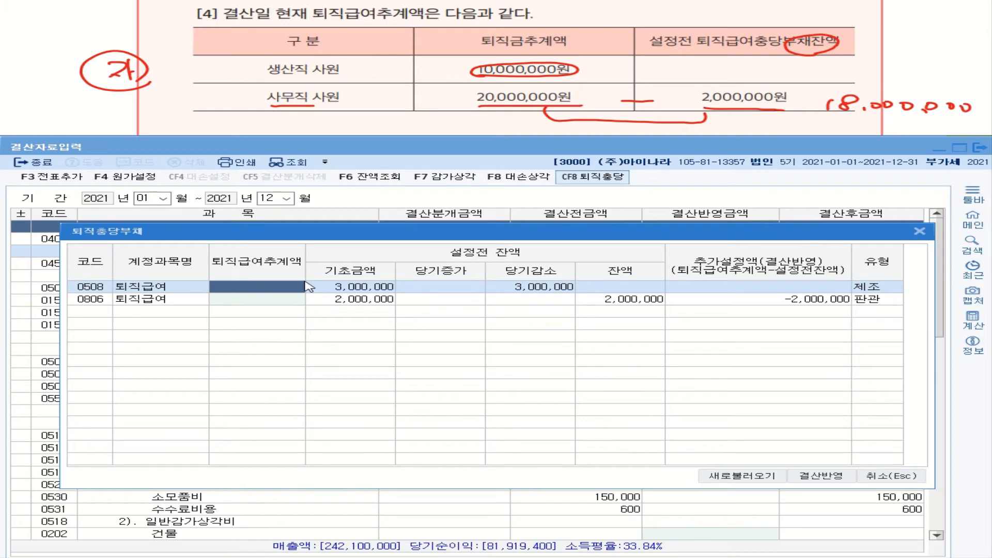
type("10000000")
key("Return")
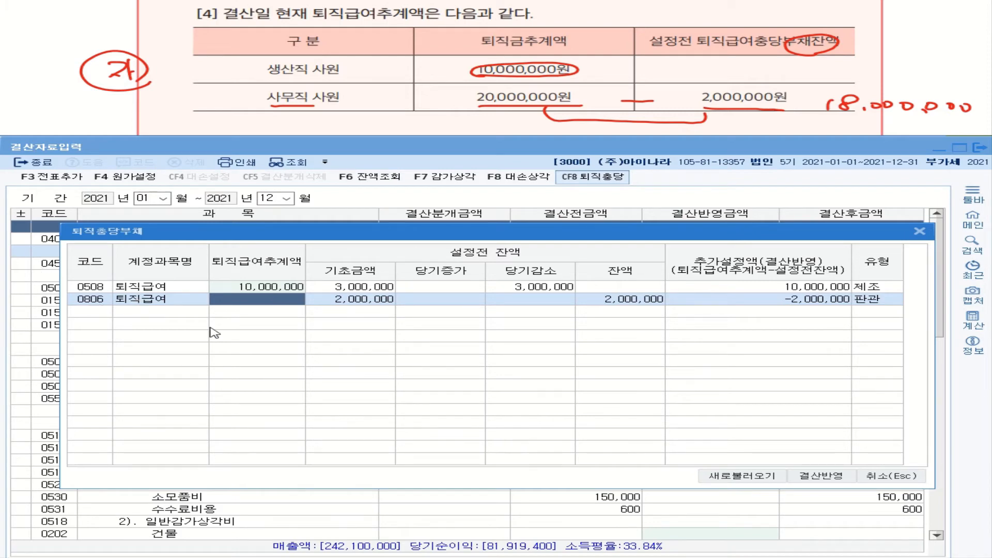
type("20,000,000")
key("Return")
left_click(833, 476)
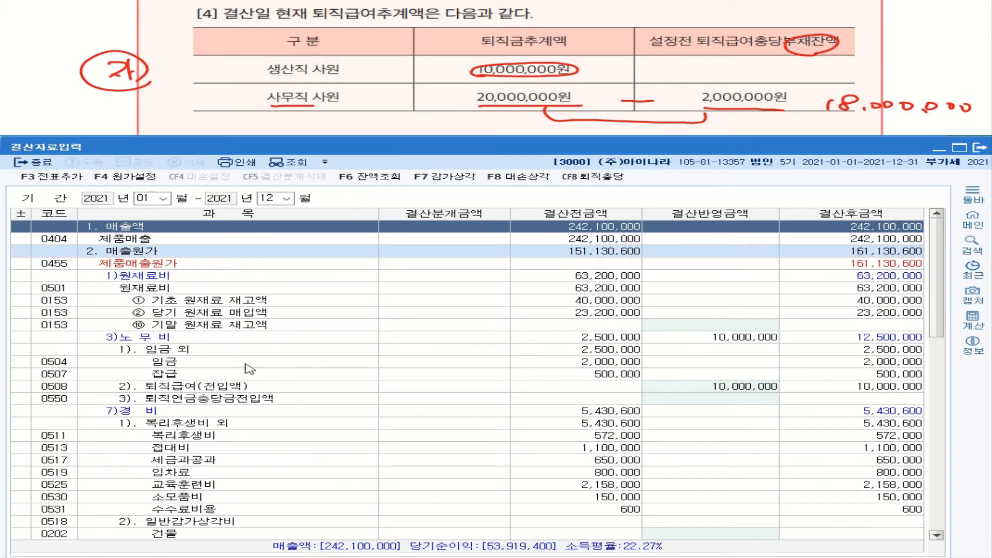
- Check the 결산반영금액 of 퇴직급여(전입액) for both 0508 under 노무비 and 0806 under 판매비와 일반관리비
left_click(742, 389)
scroll(771, 428, "down", 7)
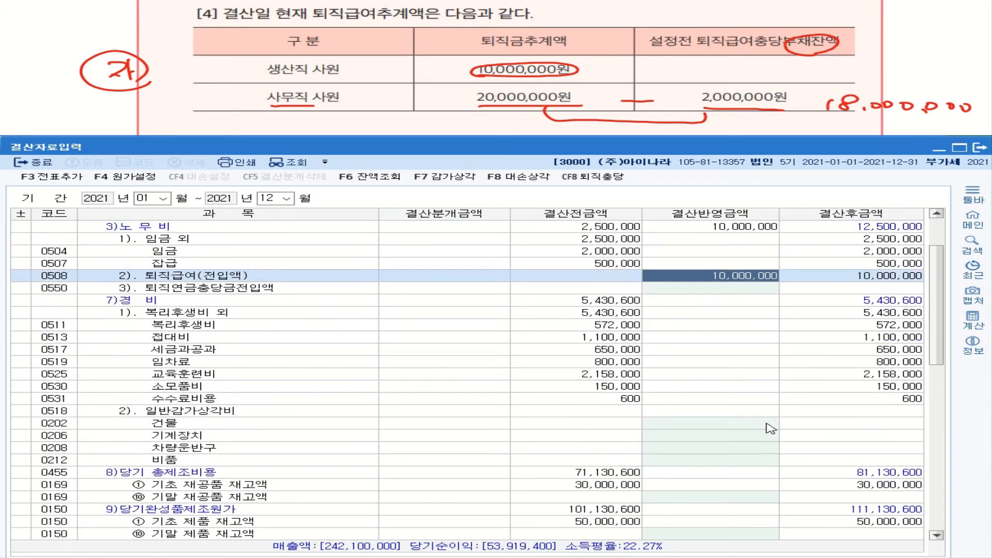
scroll(770, 428, "down", 2)
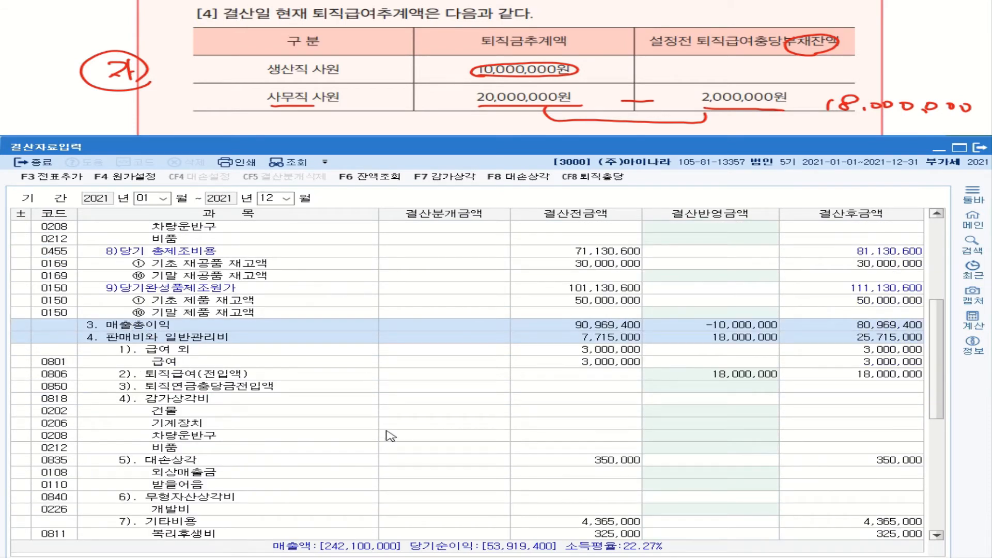
left_click(724, 380)
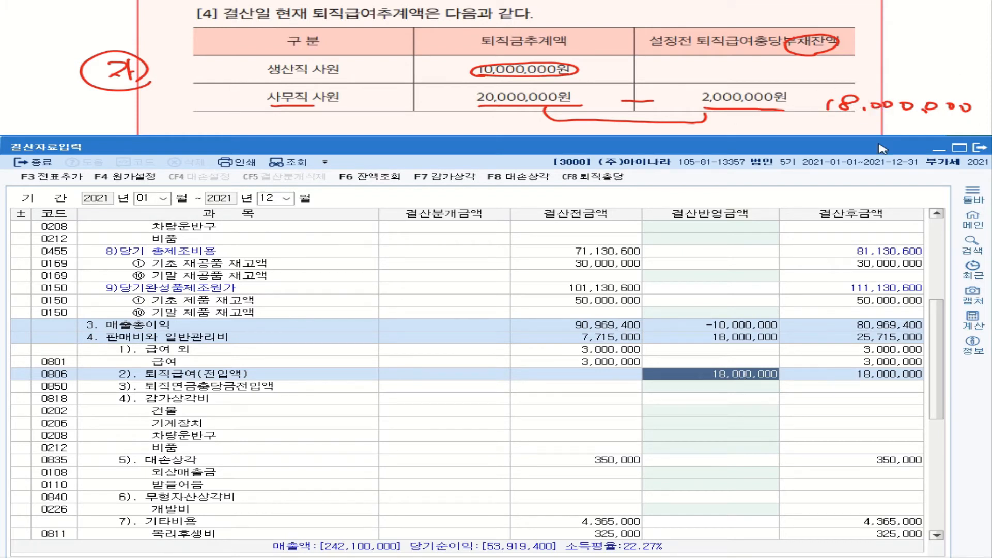
scroll(786, 319, "up", 4)
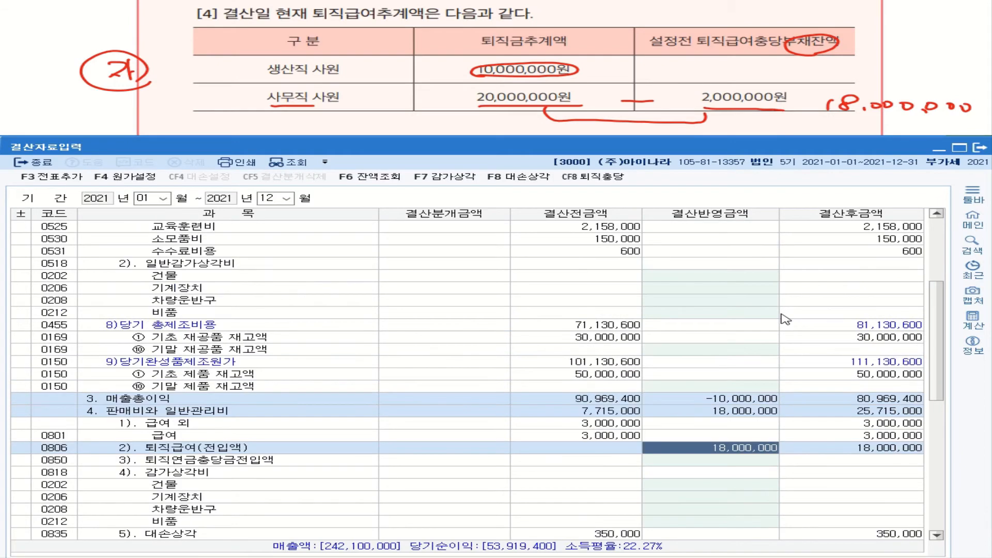
scroll(785, 319, "up", 2)
scroll(786, 319, "up", 2)
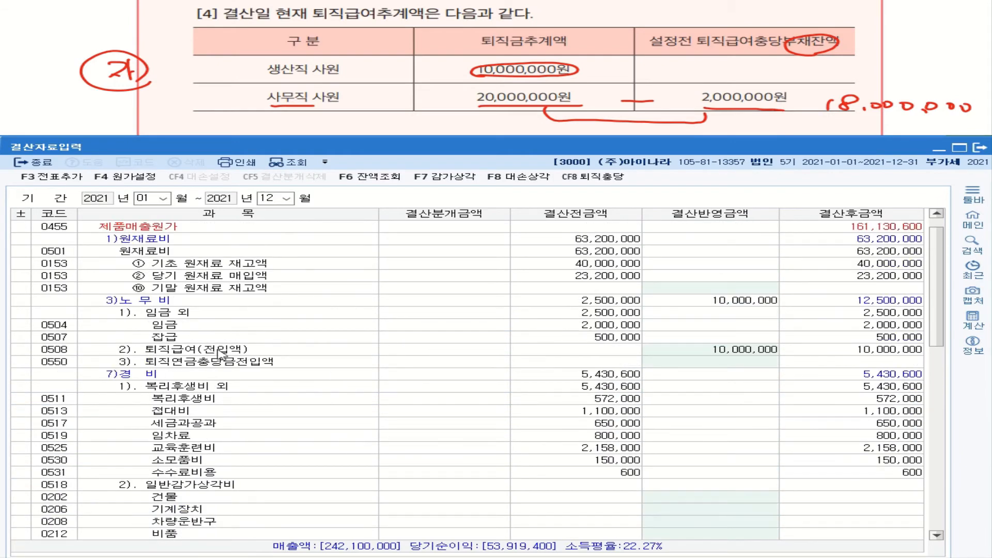
left_click(734, 354)
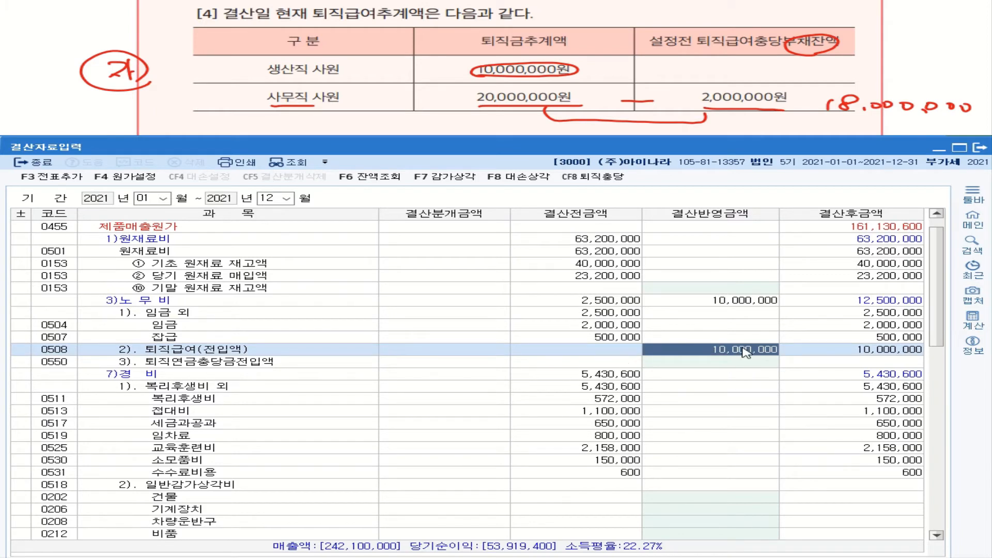
scroll(739, 362, "down", 10)
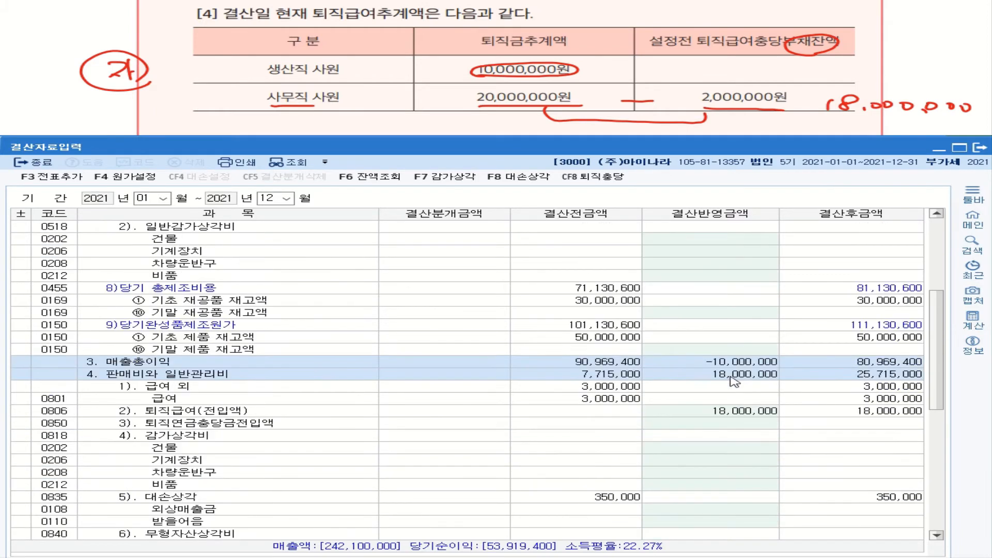
scroll(735, 382, "down", 3)
scroll(735, 382, "down", 1)
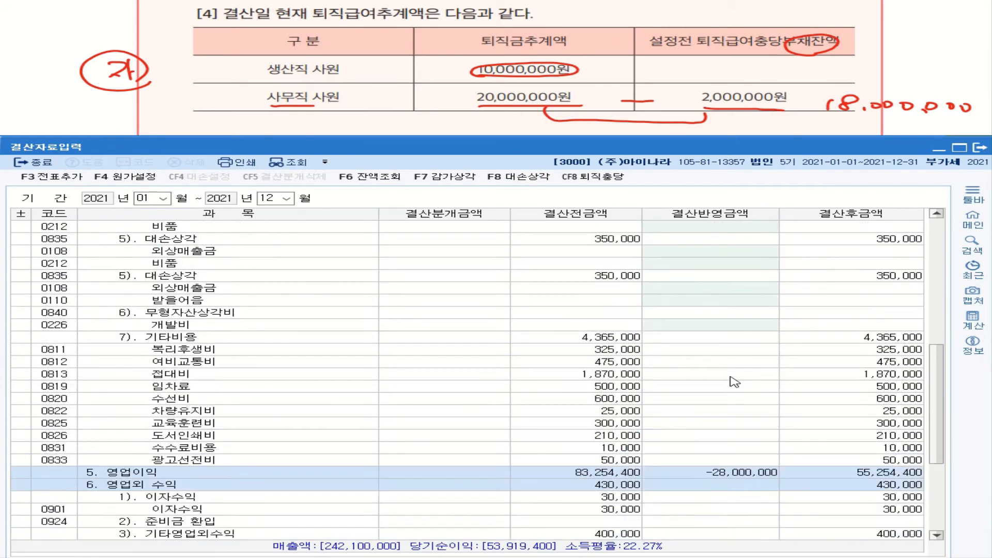
scroll(735, 383, "up", 1)
left_click(724, 230)
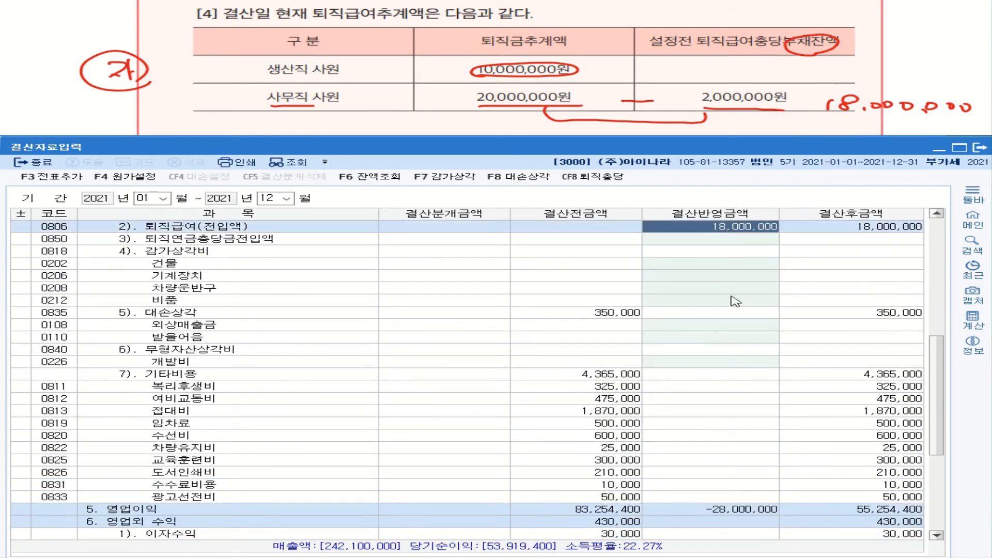
scroll(738, 319, "up", 1)
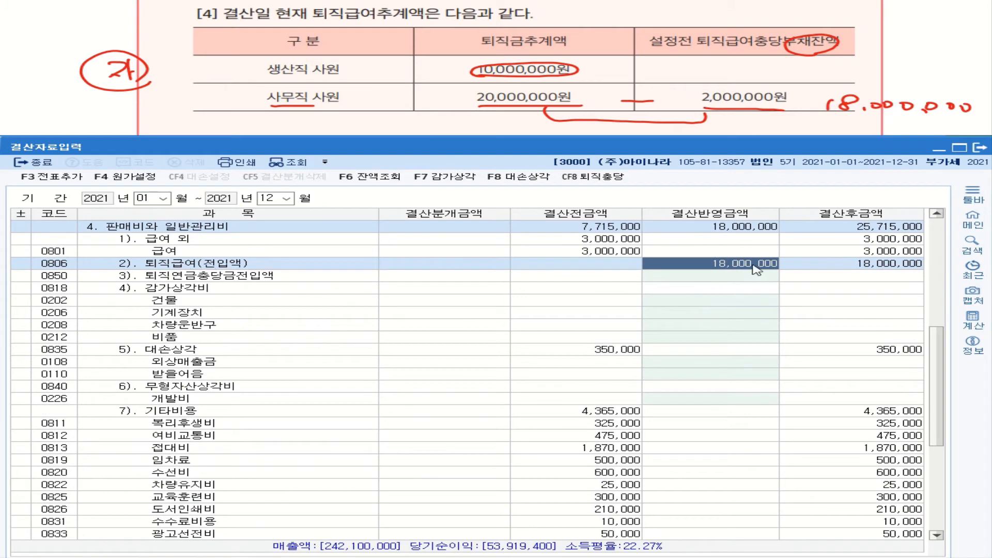
scroll(382, 326, "up", 1)
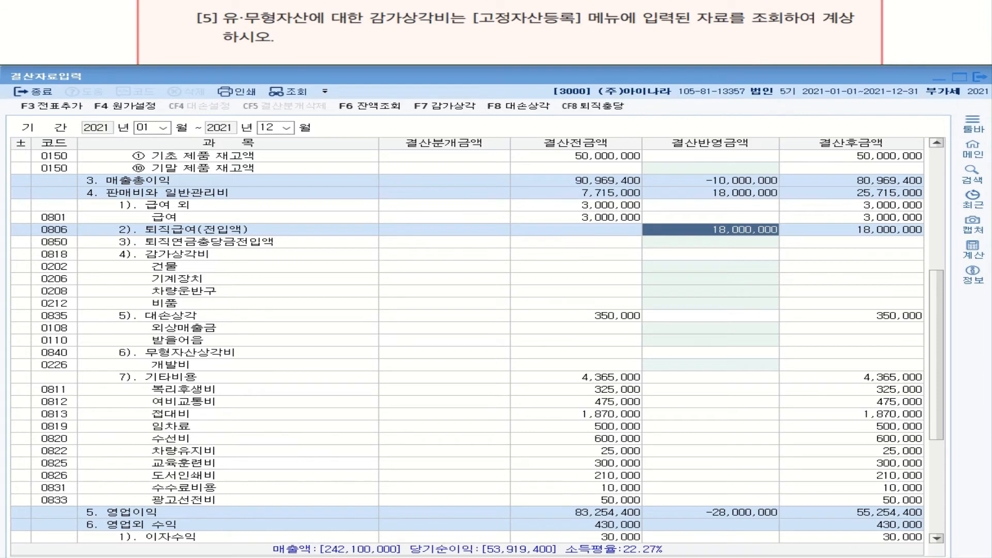
- Mark problem [5]: circle 조회, and underline 하여 계상하시오 and [고정자산등록] 메뉴
mouse_move(779, 30)
left_mouse_down()
mouse_move(748, 19)
mouse_move(858, 30)
left_mouse_up()
left_click_drag(224, 47, 259, 46)
left_click_drag(463, 29, 624, 28)
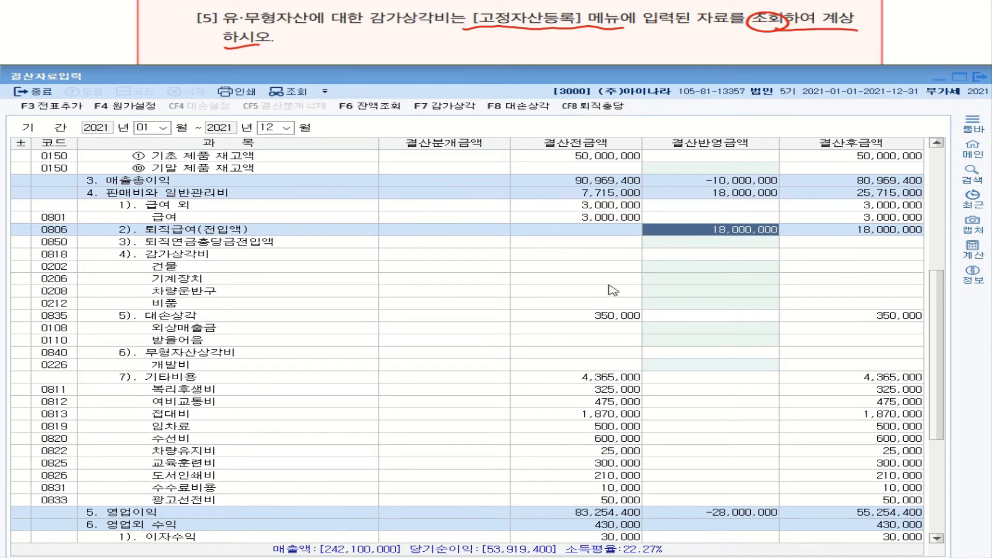
- Inspect the 결산반영금액 cells of 건물, 기계장치, 차량운반구 and 비품 under 0818 감가상각비, and of 개발비 under 0840 무형자산상각비
left_click(732, 271)
left_click(739, 280)
left_click(741, 288)
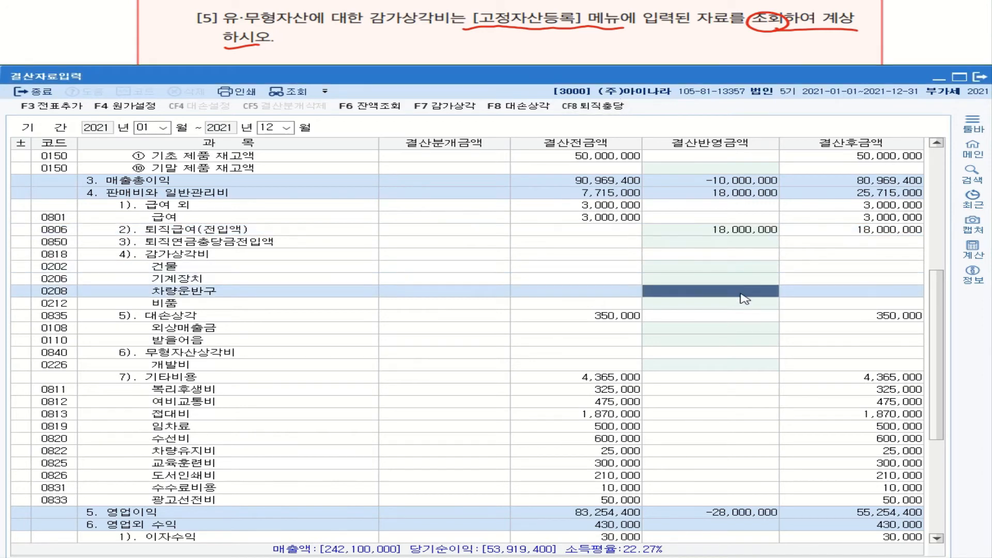
left_click(730, 306)
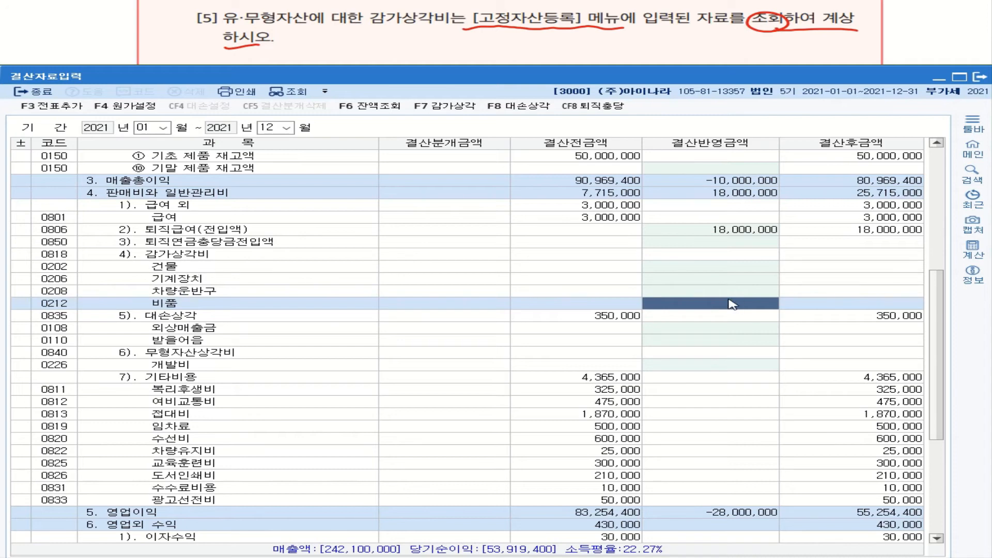
key("Up")
key("Up")
key("Up")
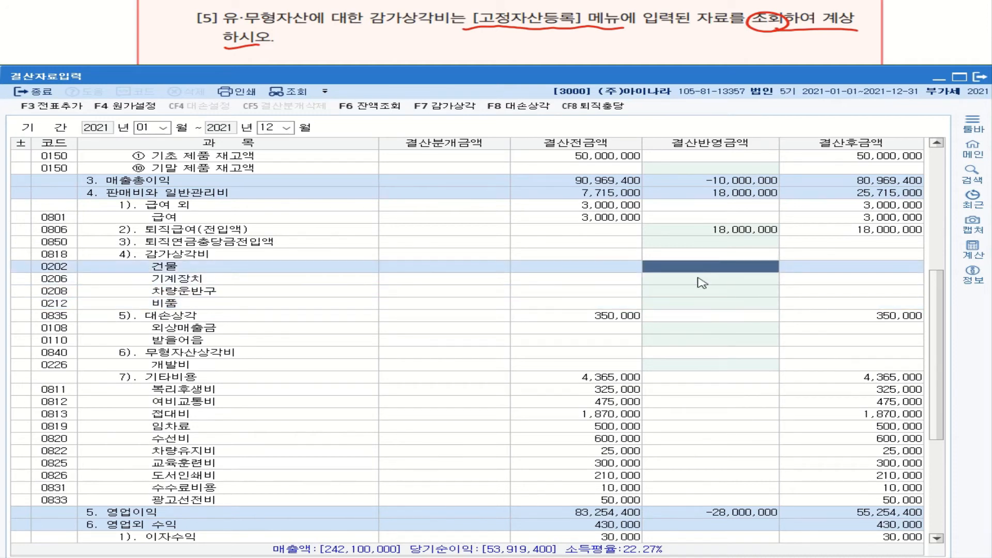
left_click(702, 364)
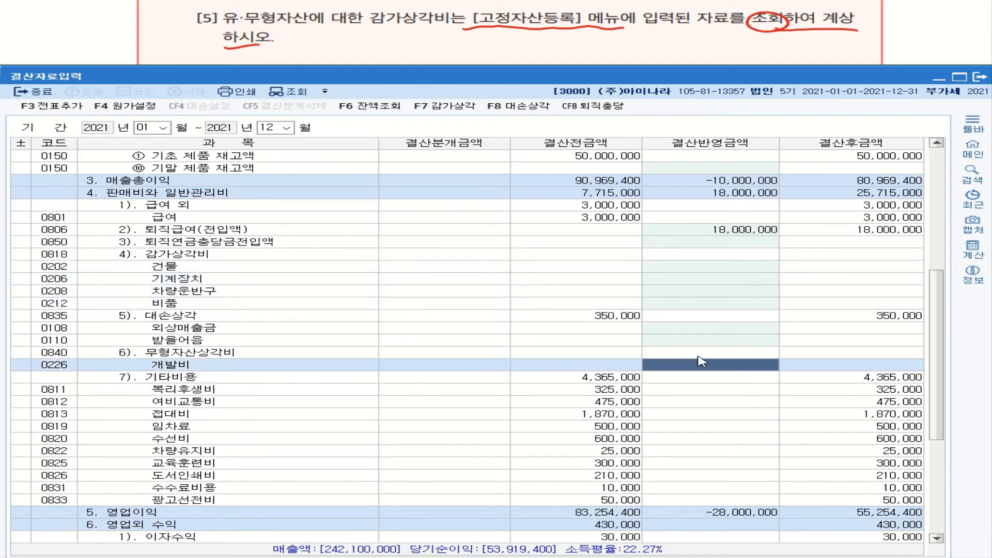
- Inspect the 결산반영금액 cells of 건물, 기계장치, 차량운반구 and 비품 under 0518 일반감가상각비
scroll(784, 329, "up", 1)
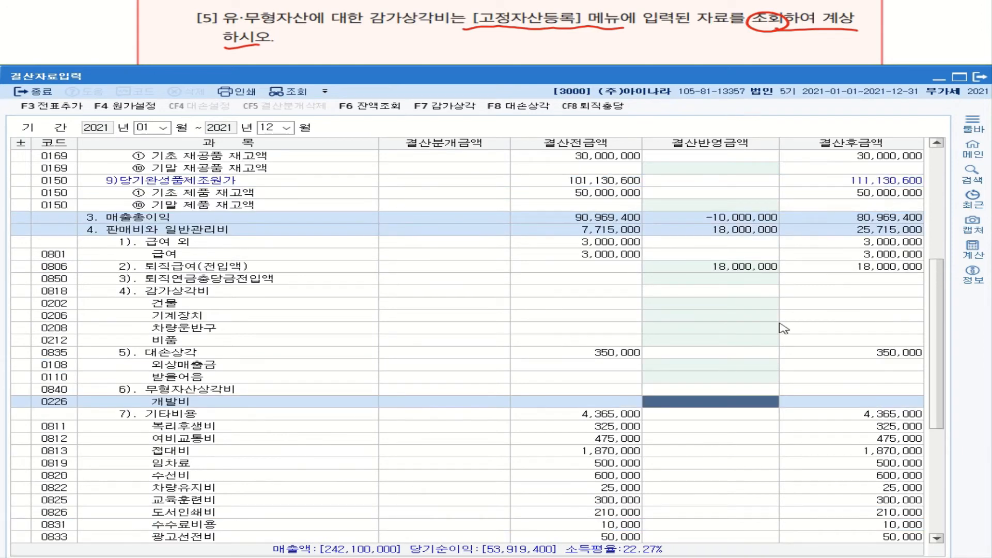
scroll(784, 329, "up", 6)
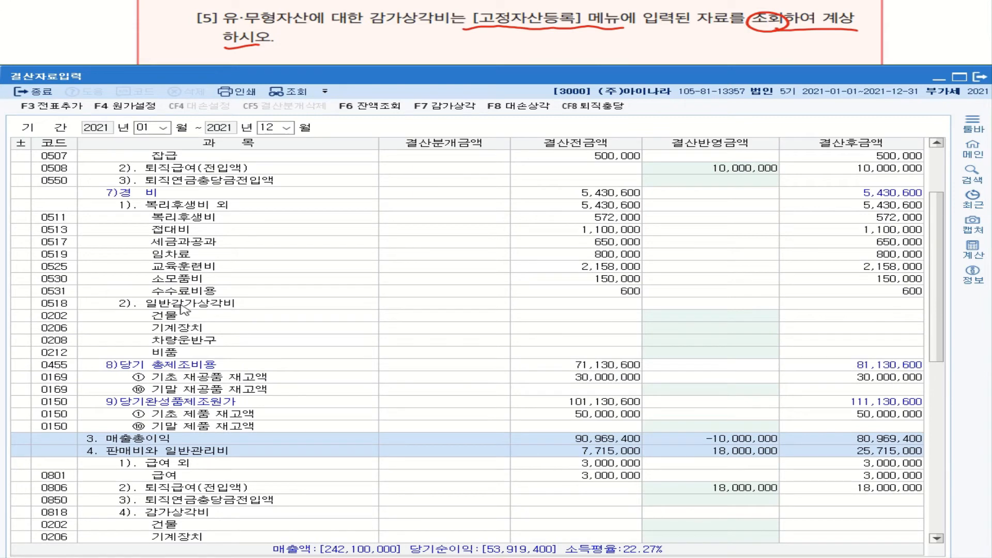
left_click(698, 328)
left_click(709, 341)
left_click(718, 362)
left_click(718, 350)
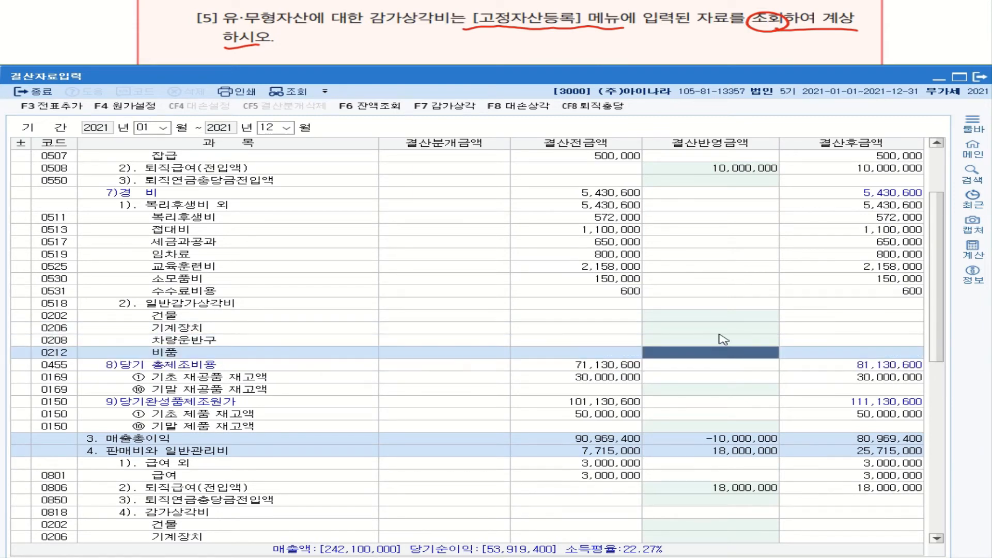
left_click(719, 338)
left_click(717, 326)
key("Up")
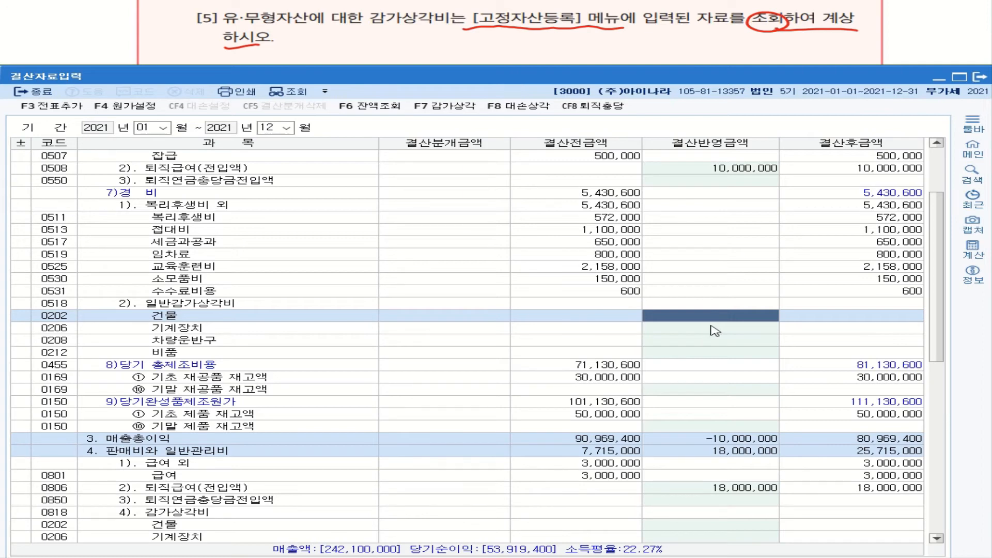
- In 감가상각, decline the saved data and apply the depreciation amounts from 고정자산등록 with 결산반영
left_click(453, 110)
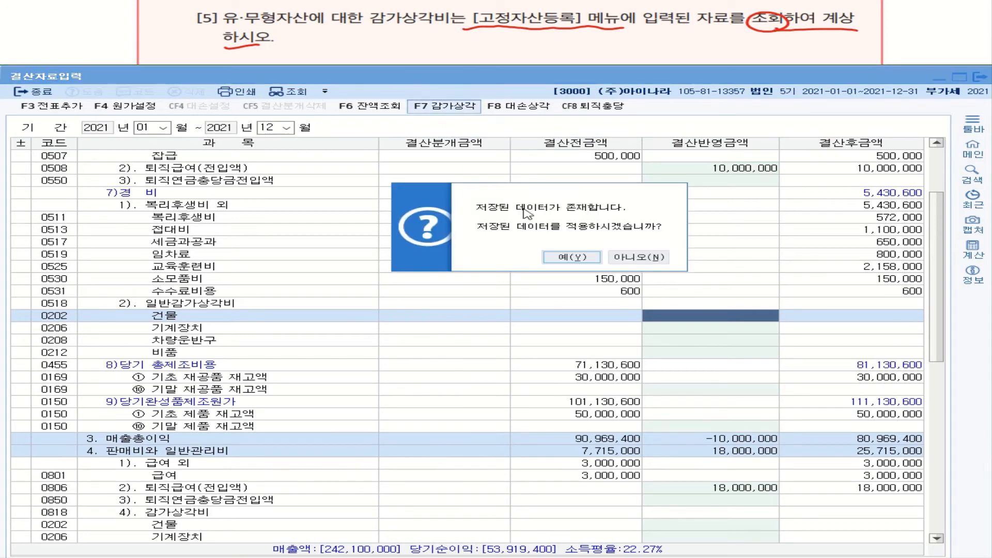
left_click(634, 256)
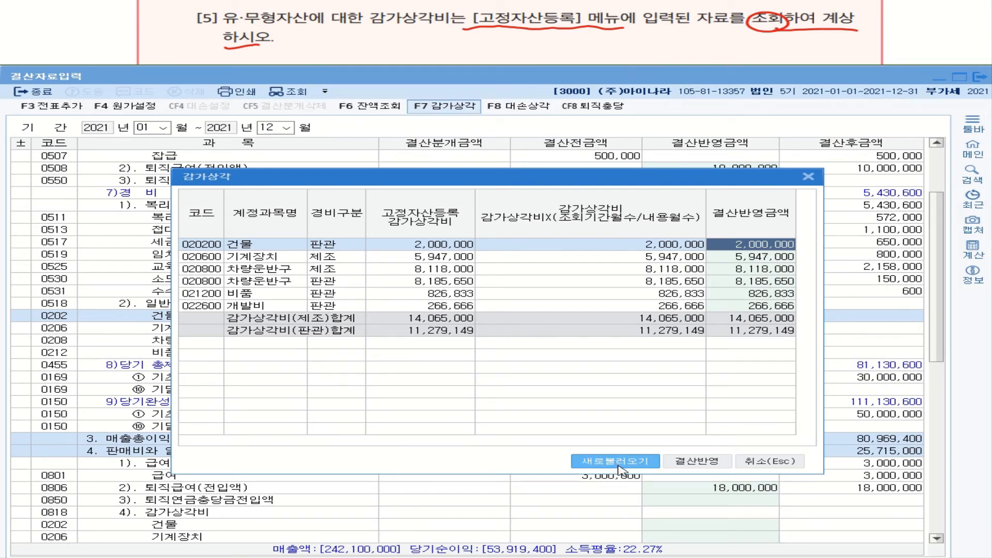
left_click(654, 460)
left_click(713, 466)
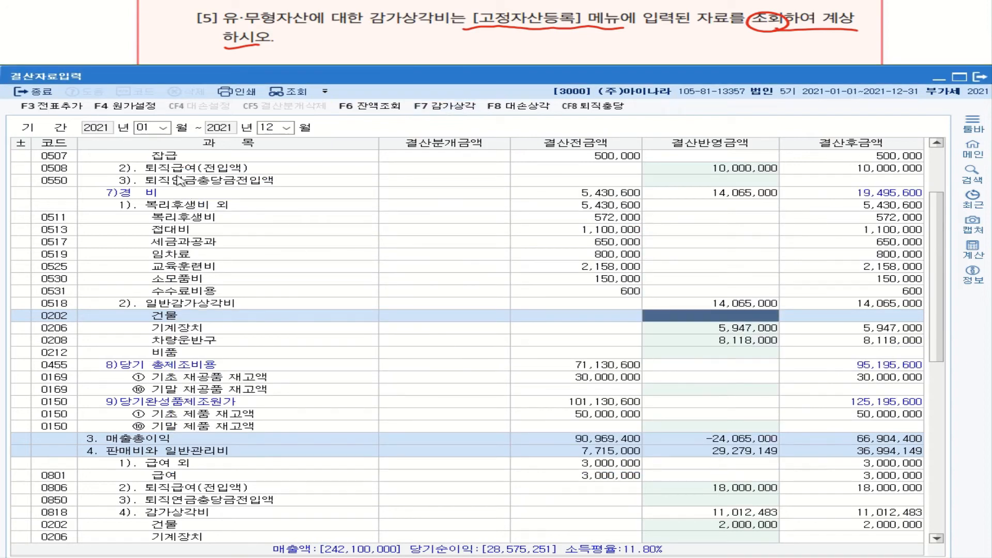
- Check the 결산반영금액 of the depreciated assets under 0518 일반감가상각비 and 0818 감가상각비, and of 개발비 under 0840 무형자산상각비
left_click(750, 332)
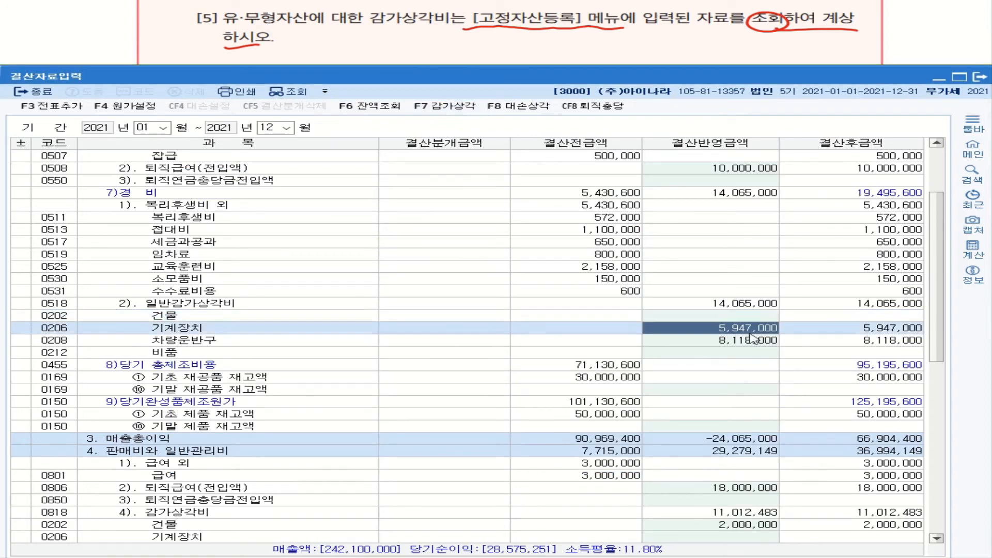
left_click(753, 340)
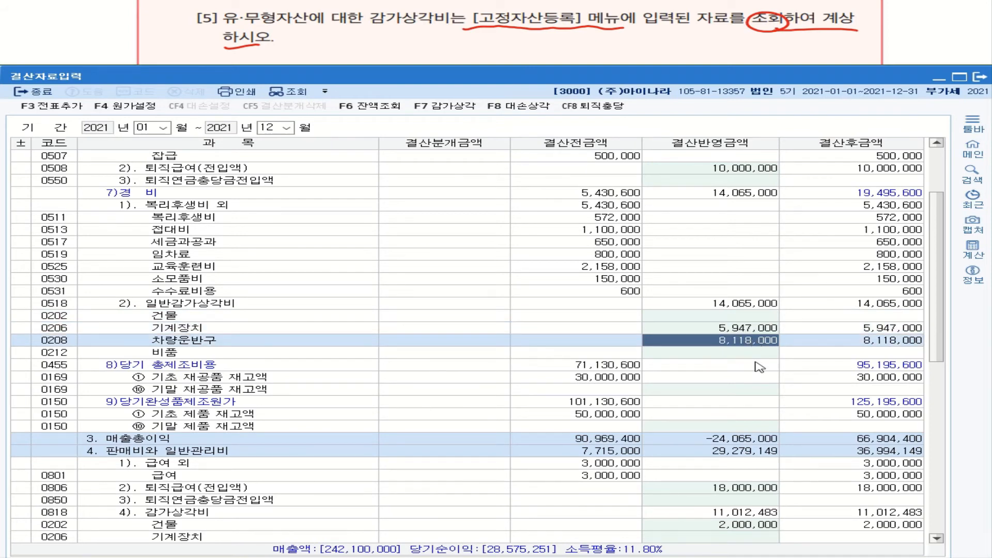
scroll(759, 367, "down", 4)
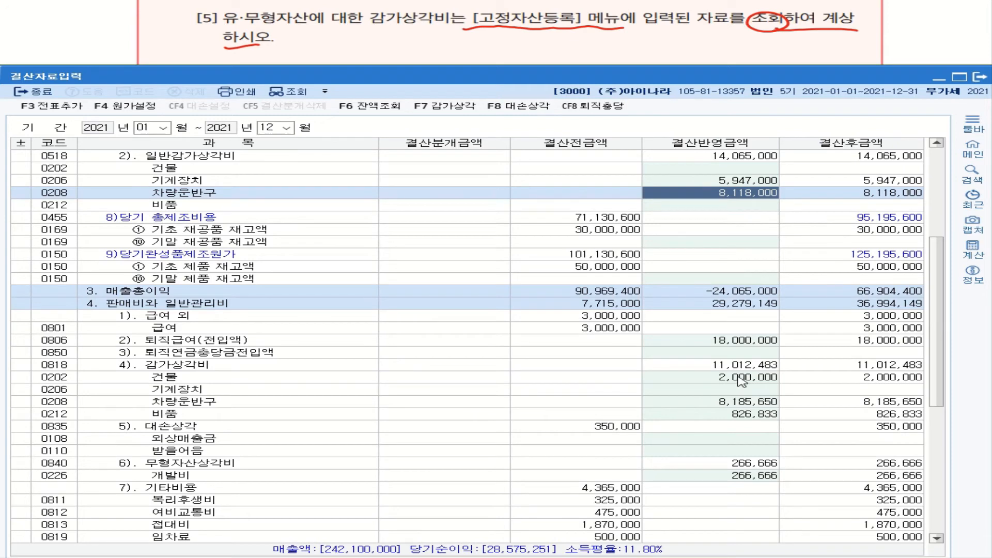
left_click(742, 382)
left_click(744, 407)
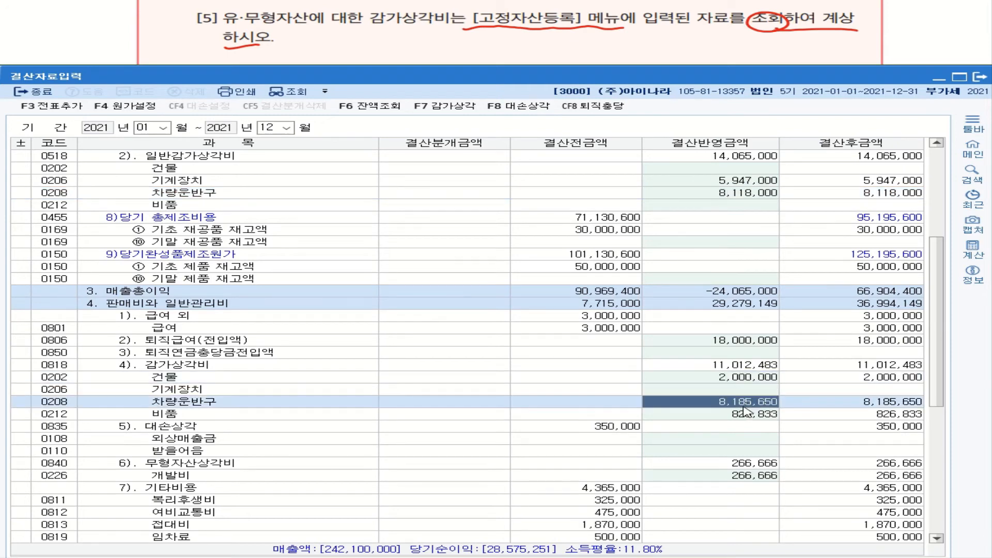
left_click(745, 414)
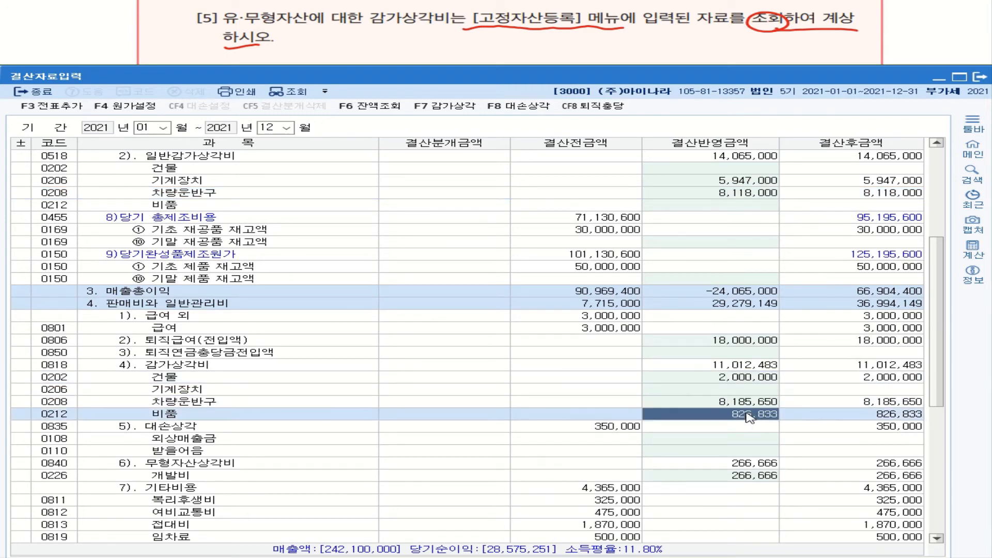
left_click(749, 476)
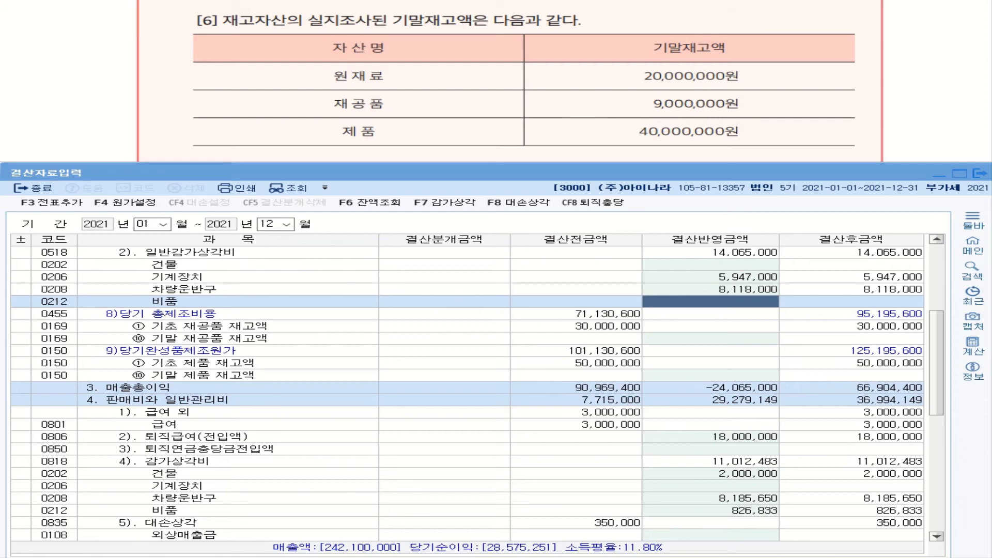
- Underline the three 기말재고액 amounts for 원재료, 재공품 and 제품 in problem [6]
left_click_drag(644, 82, 748, 84)
left_click_drag(655, 110, 738, 109)
left_click_drag(640, 141, 750, 142)
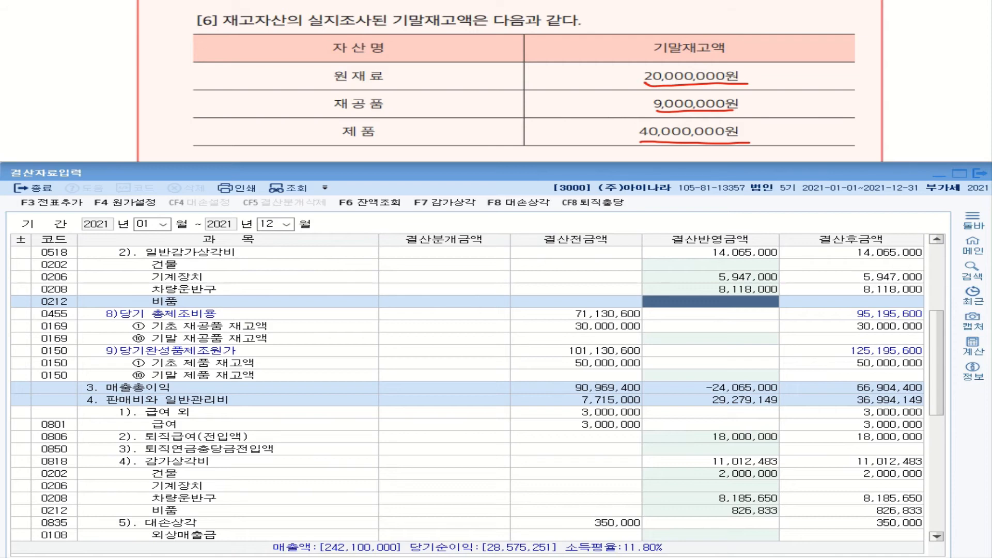
- Set the 결산반영금액 of 0153 기말 원재료 재고액 to 20,000,000
scroll(328, 337, "up", 7)
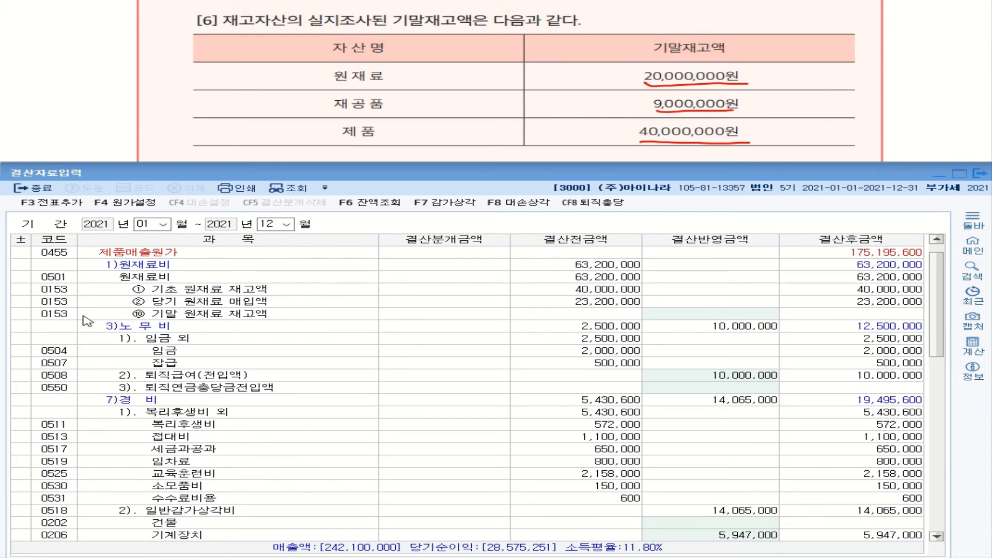
left_click(676, 316)
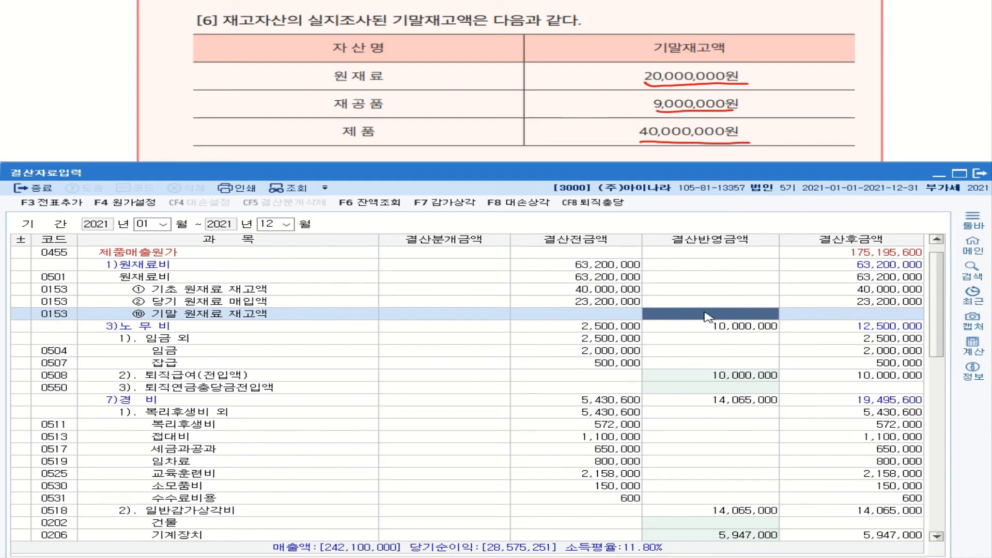
type("20000000")
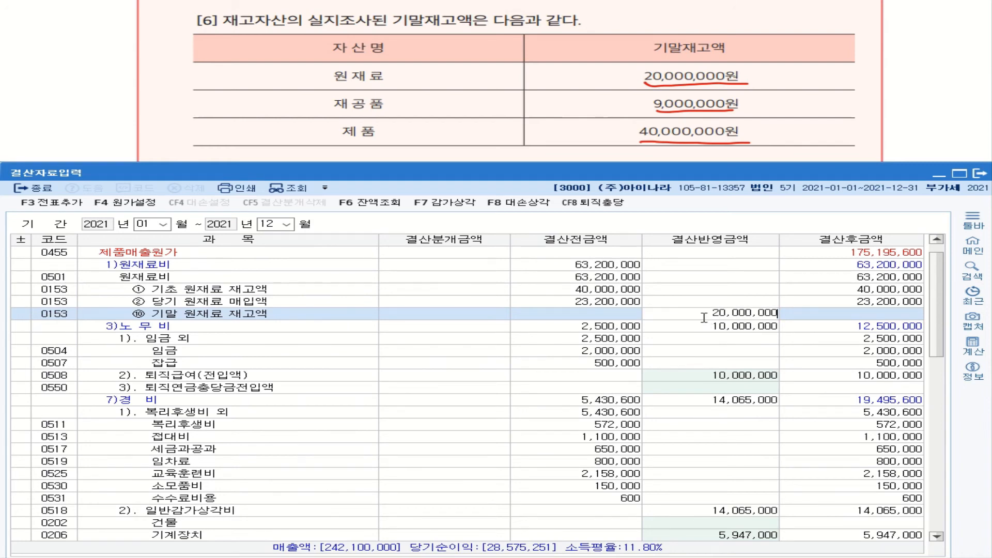
key("Return")
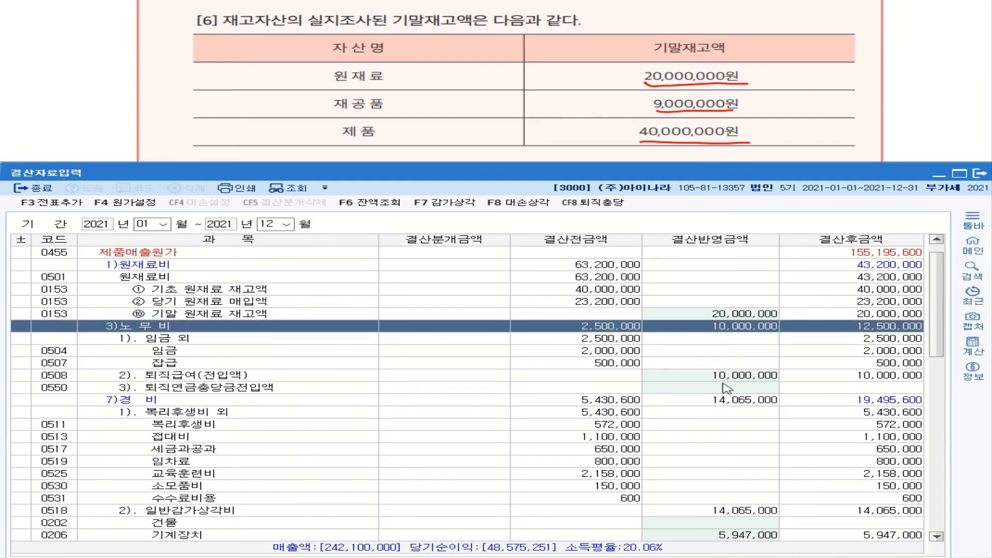
- Set the 결산반영금액 of 0169 기말 재공품 재고액 to 9,000,000
scroll(727, 389, "down", 3)
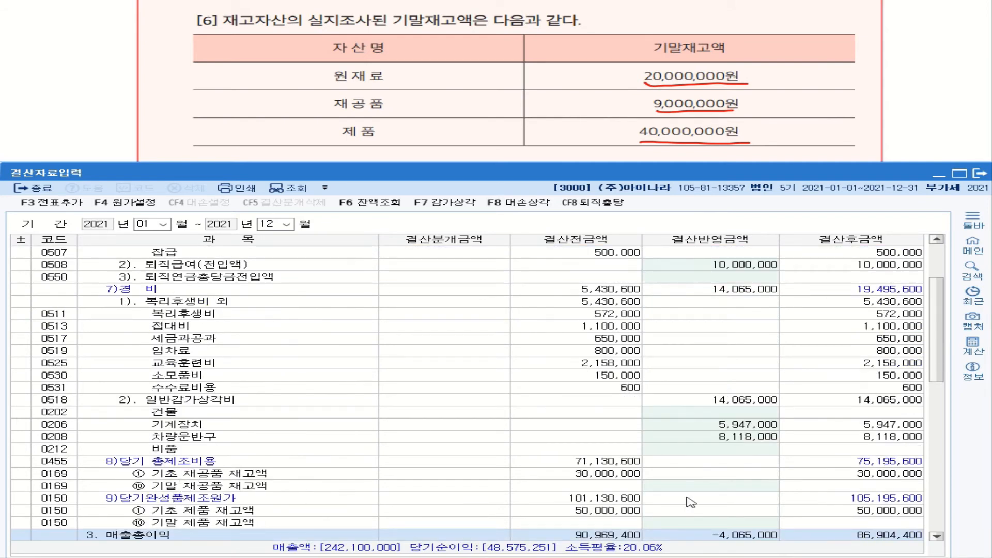
left_click(745, 490)
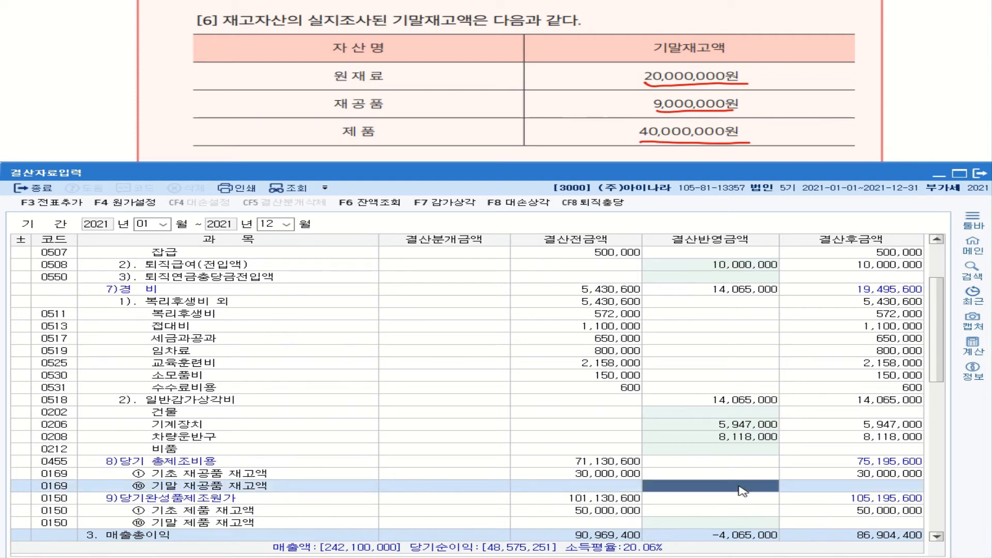
type("9000000")
key("Return")
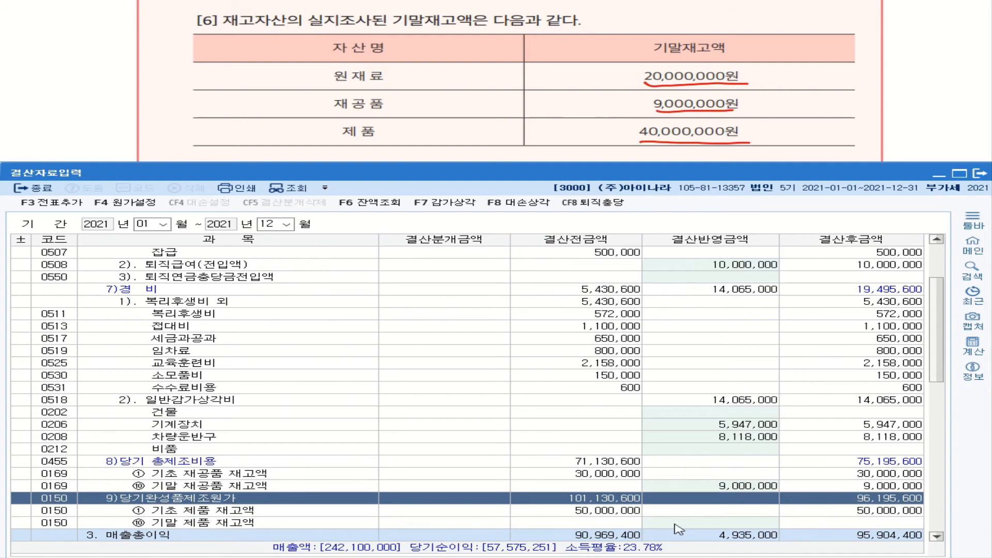
- Set the 결산반영금액 of 0150 기말 제품 재고액 to 40,000,000
left_click(703, 523)
scroll(807, 504, "down", 1)
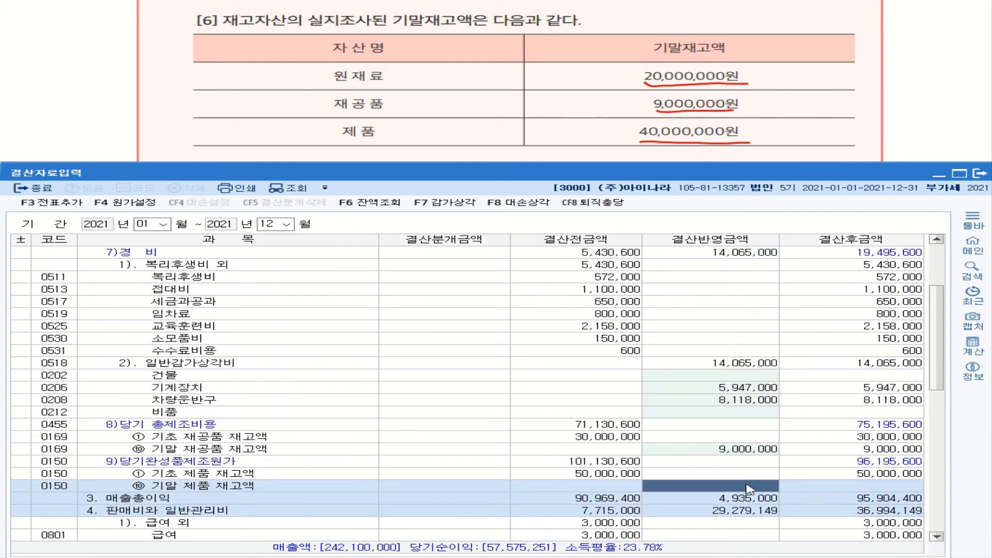
type("40000000")
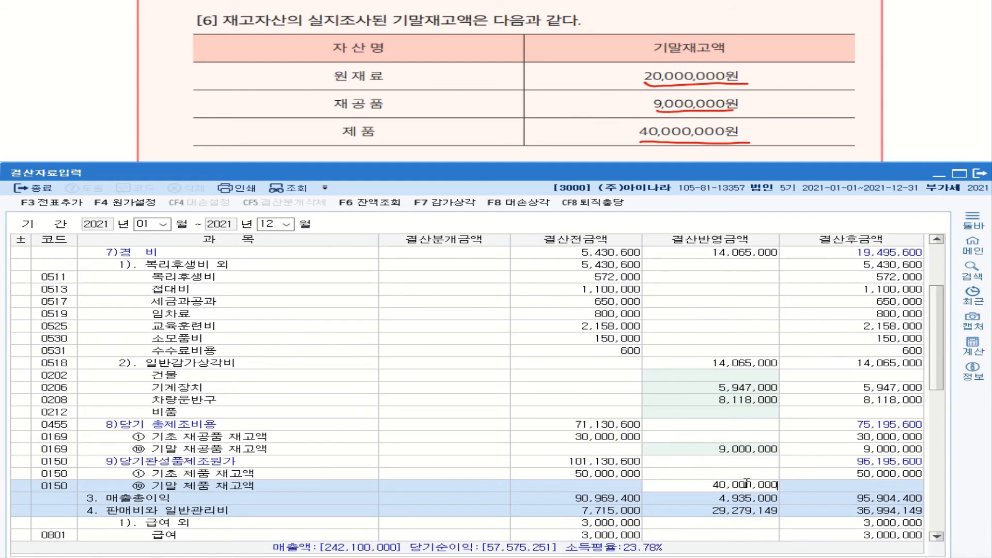
key("Return")
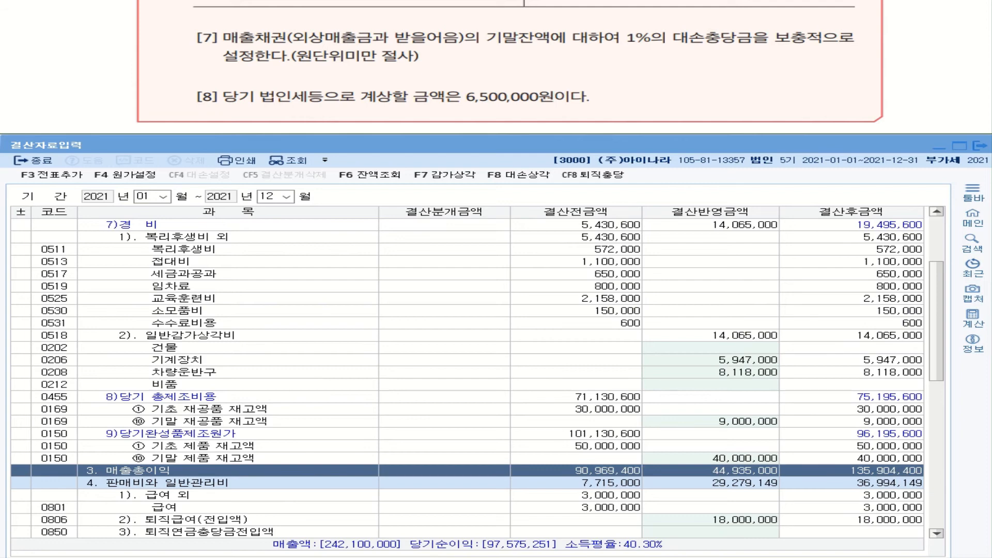
- Mark problem [7]: circle 1%, underline 보충적으로 설정한다.(원단위미만 절사), and circle and tick 외상매출금 and 받을어음
mouse_move(659, 45)
left_mouse_down()
mouse_move(627, 52)
mouse_move(640, 51)
left_mouse_up()
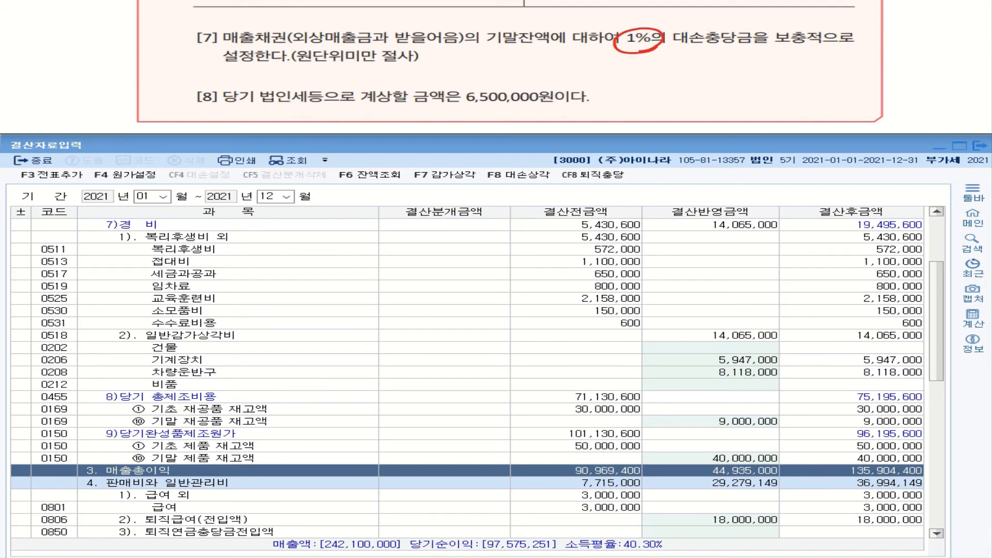
left_click_drag(778, 52, 845, 49)
left_click_drag(219, 68, 422, 69)
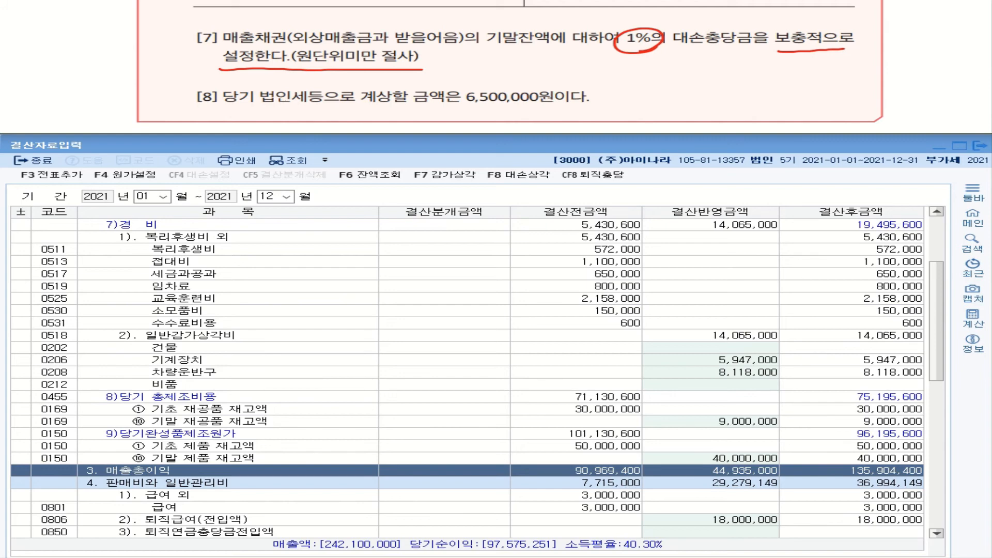
mouse_move(366, 41)
left_mouse_down()
mouse_move(302, 29)
mouse_move(365, 41)
mouse_move(365, 13)
left_mouse_up()
left_click_drag(434, 43, 499, 19)
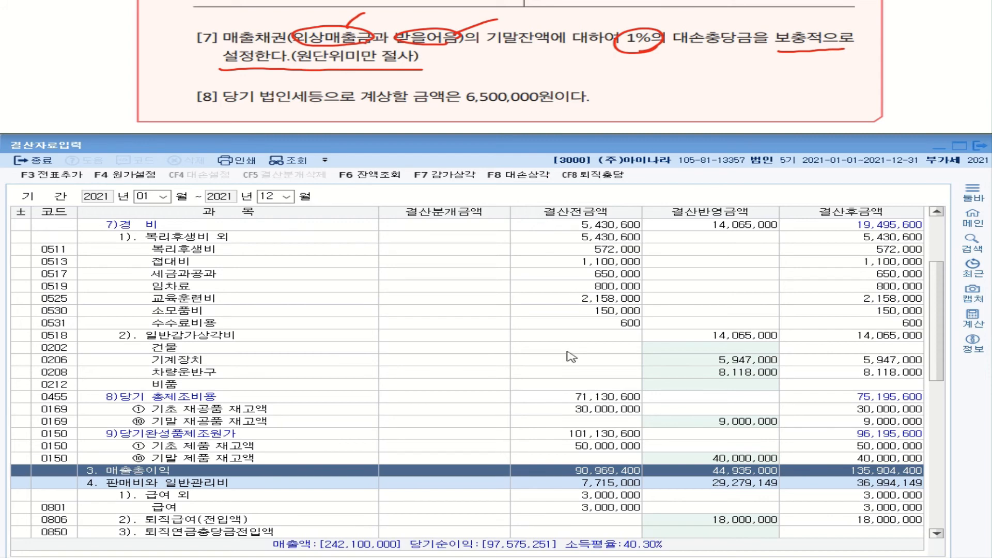
- Inspect the 결산반영금액 cells of 외상매출금 and 받을어음 under 0835 대손상각
scroll(571, 357, "down", 5)
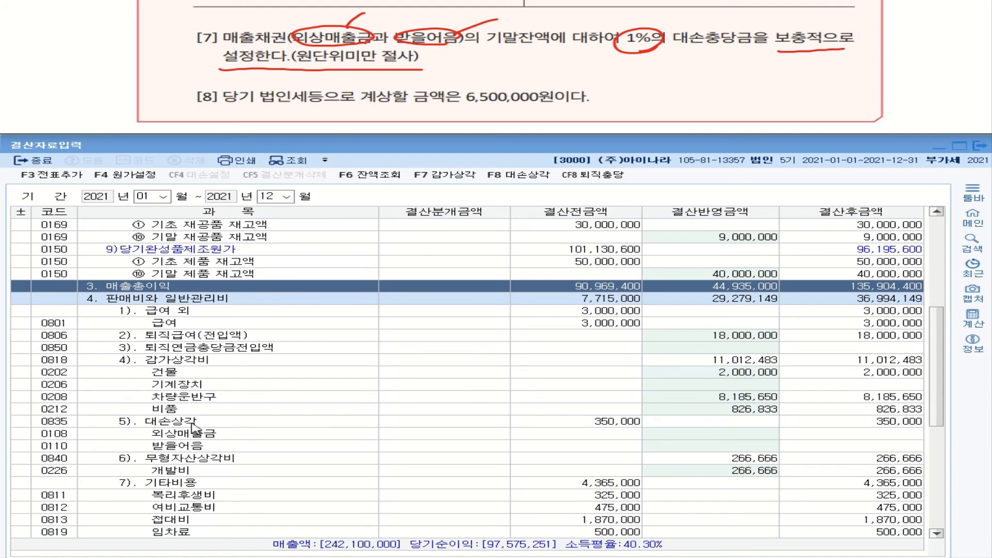
left_click(729, 438)
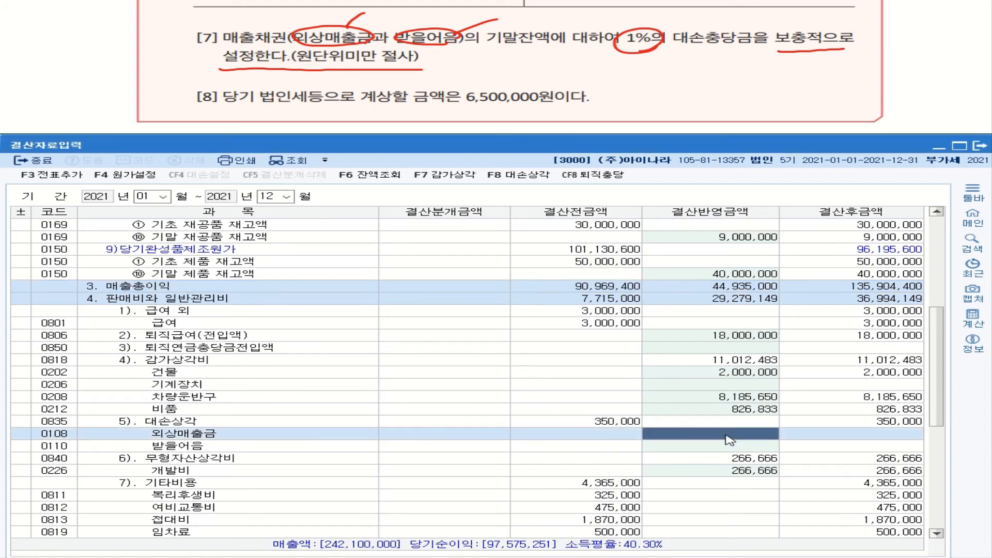
left_click(736, 447)
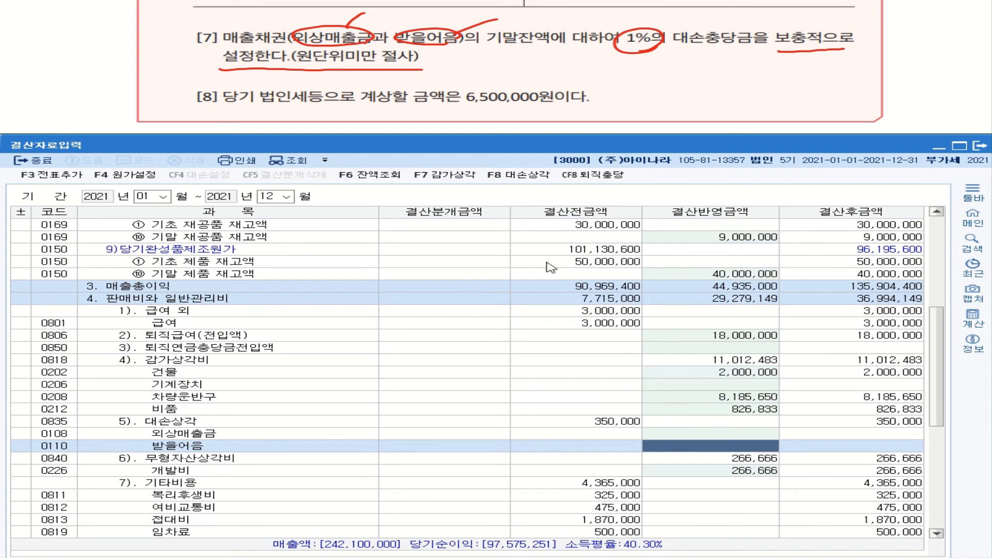
- Recalculate 대손상각 without the saved data, set the 추가설정액 of 단기대여금, 미수금 and 선급금 to 0, and apply it to the closing data
left_click(530, 177)
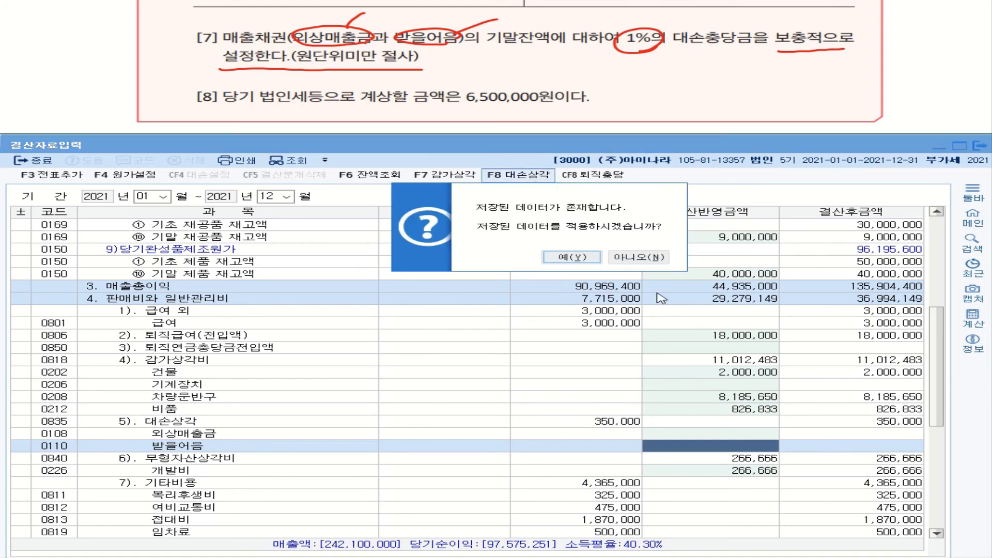
left_click(640, 258)
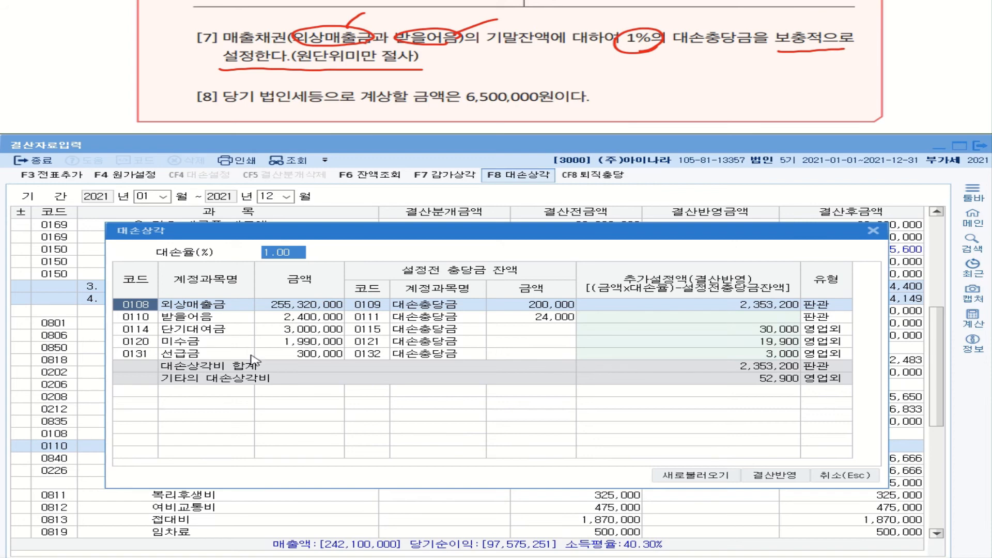
left_click(768, 330)
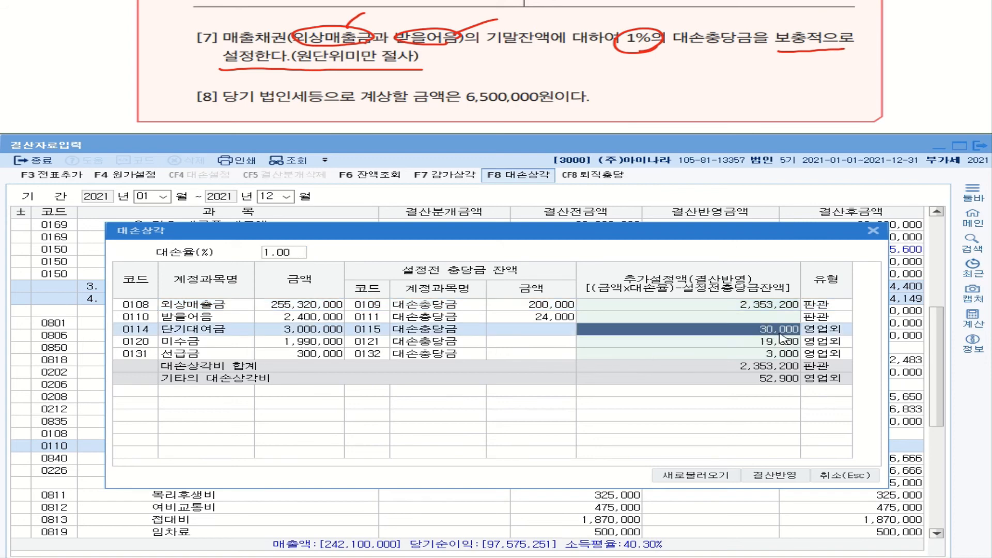
type("0")
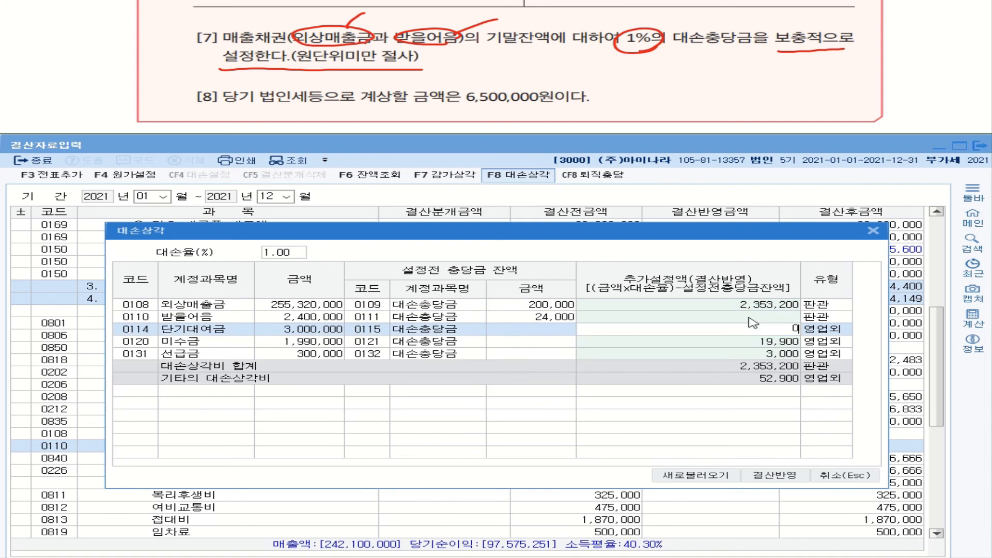
left_click(780, 341)
type("0")
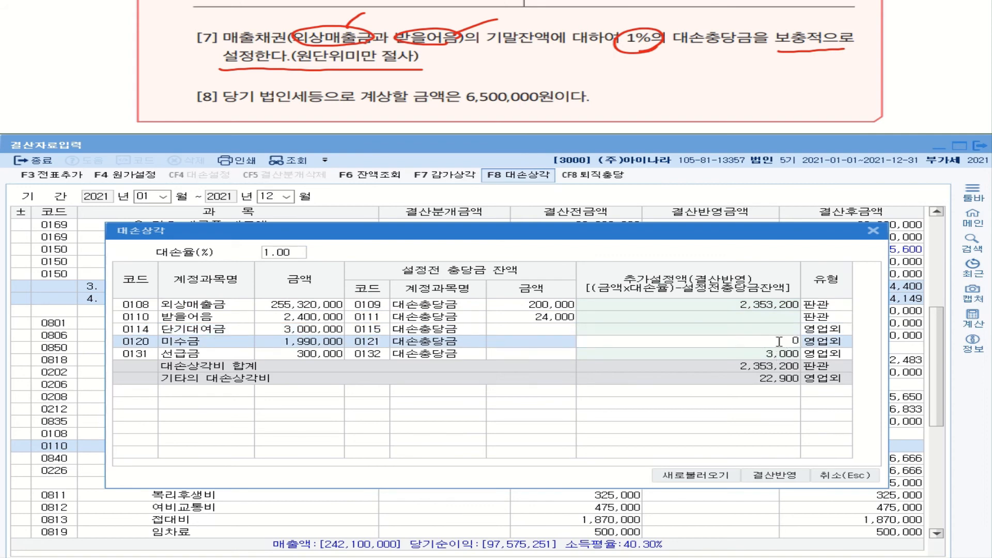
left_click(779, 354)
type("0")
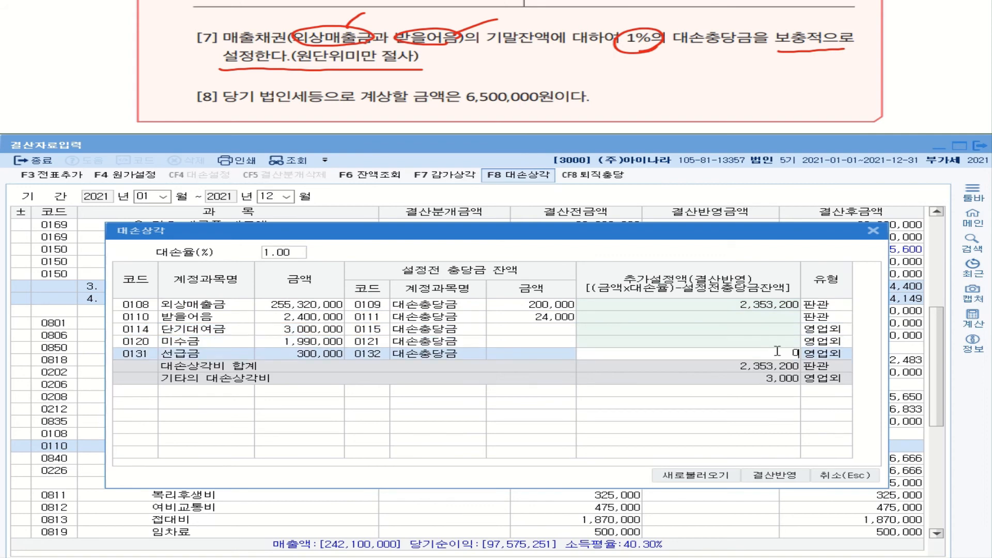
left_click(718, 370)
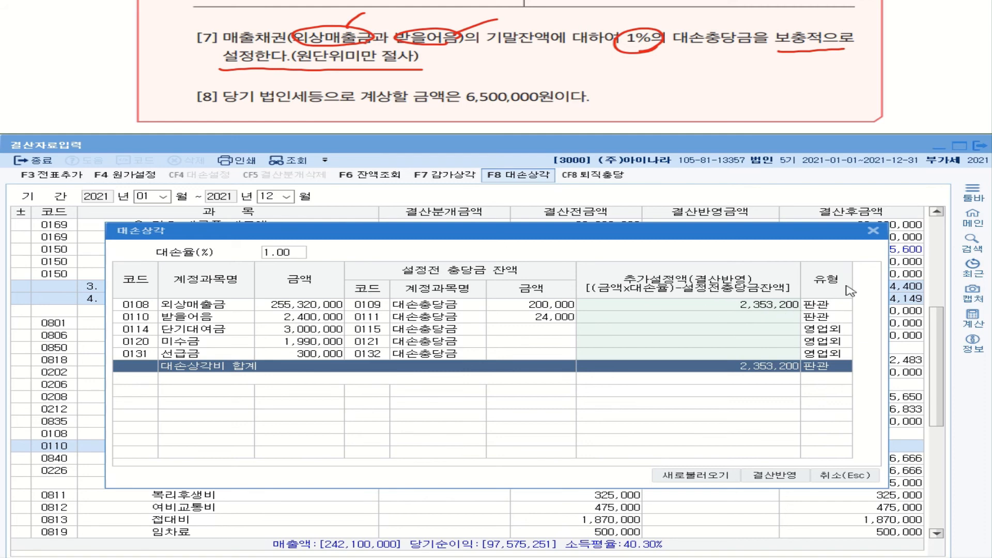
left_click(788, 478)
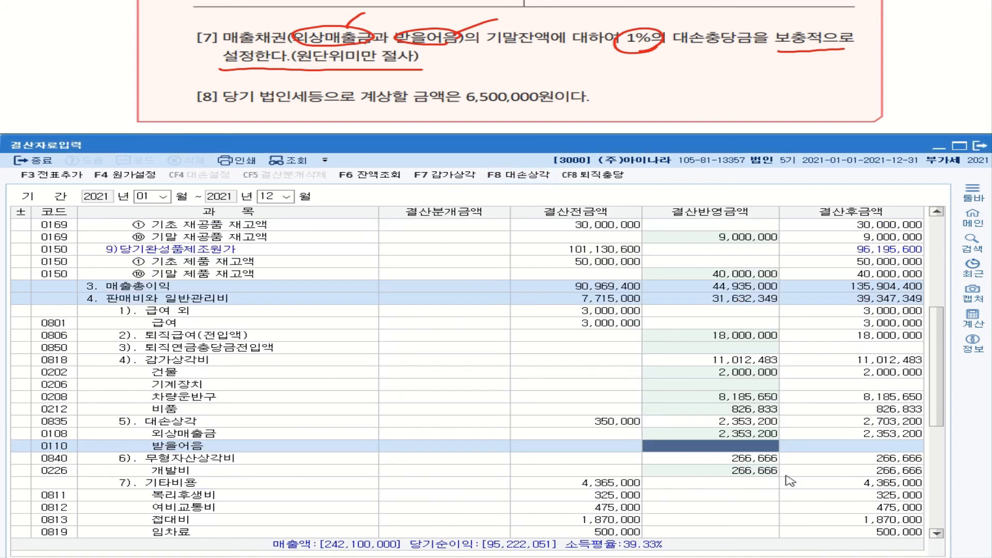
left_click(727, 434)
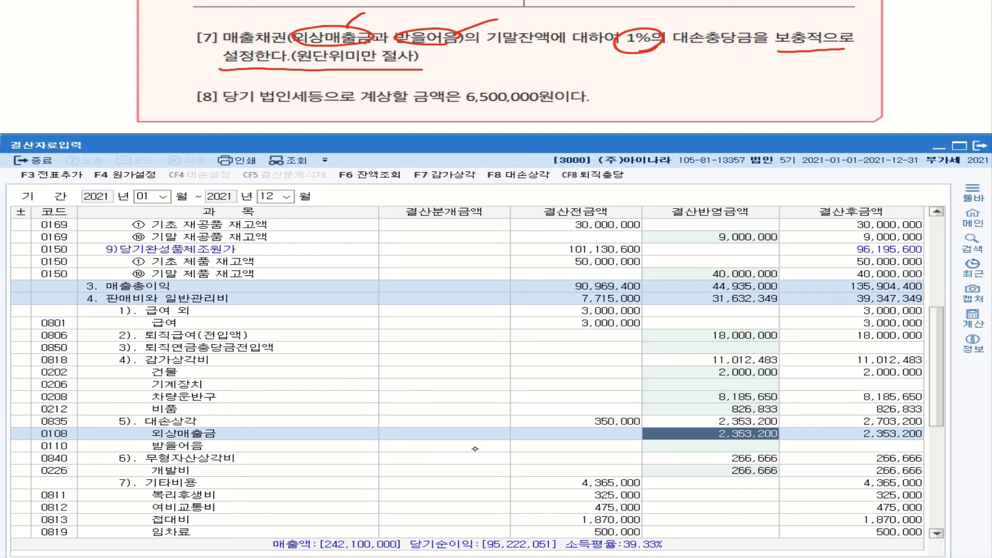
- Circle 법인세등 and underline 6,500,000원이다 in problem [8], and set the 결산반영금액 of 0998 추가계상액 to 6,500,000
mouse_move(313, 103)
left_mouse_down()
mouse_move(305, 106)
mouse_move(324, 93)
mouse_move(308, 105)
left_mouse_up()
left_click_drag(456, 103, 606, 105)
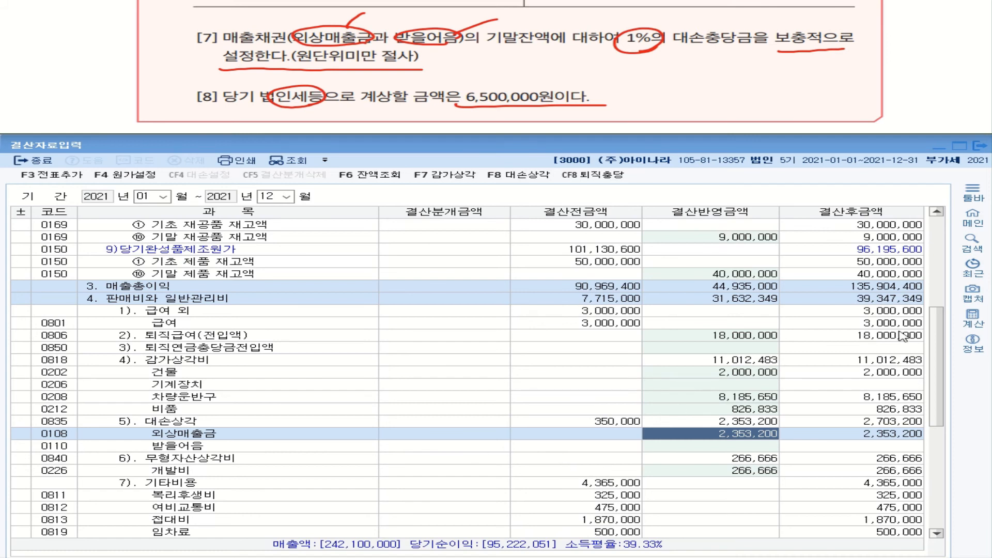
left_click_drag(936, 346, 946, 488)
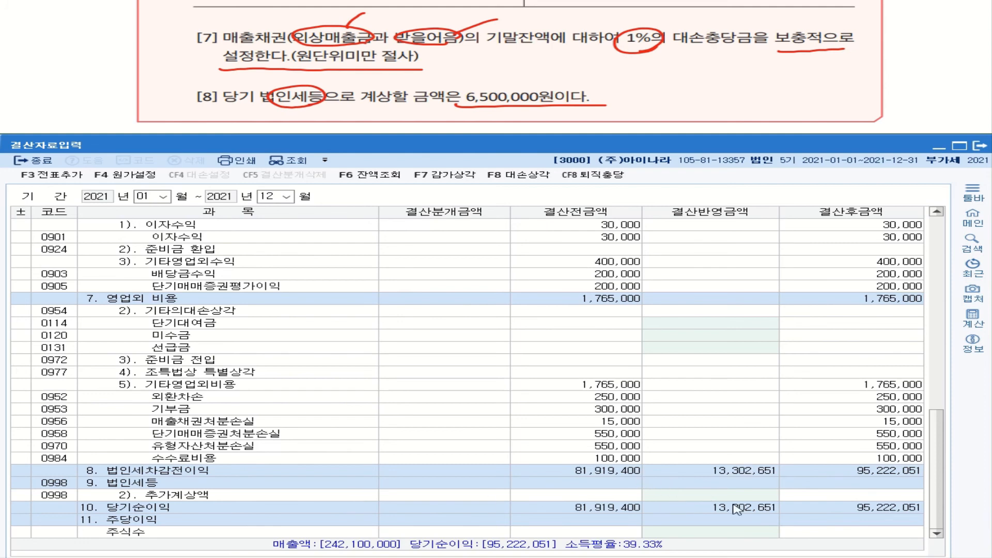
left_click(714, 495)
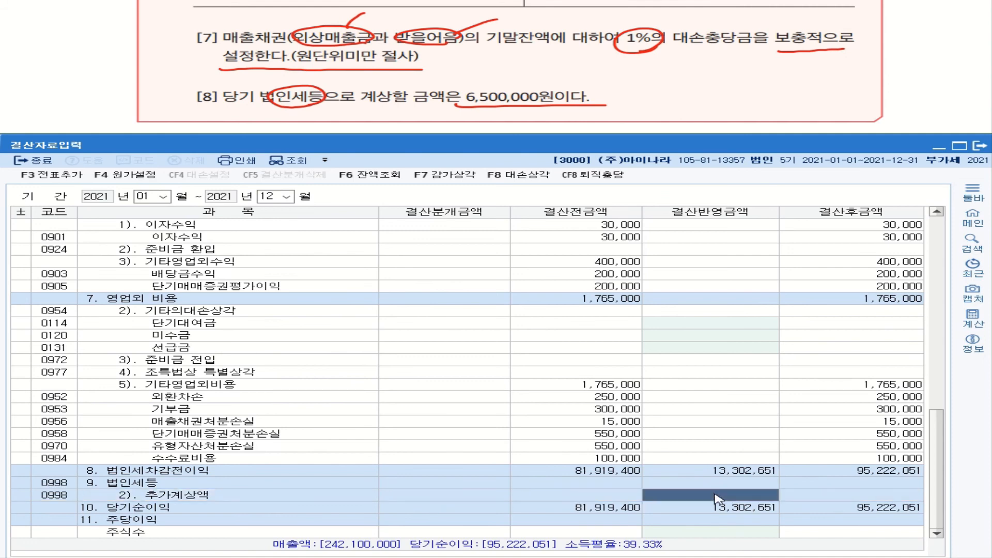
type("6500000")
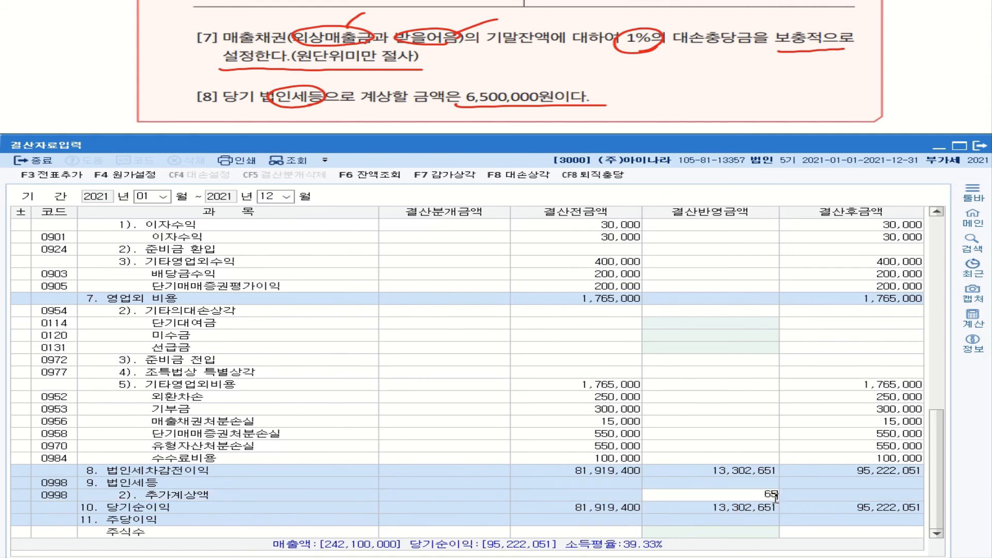
key("Return")
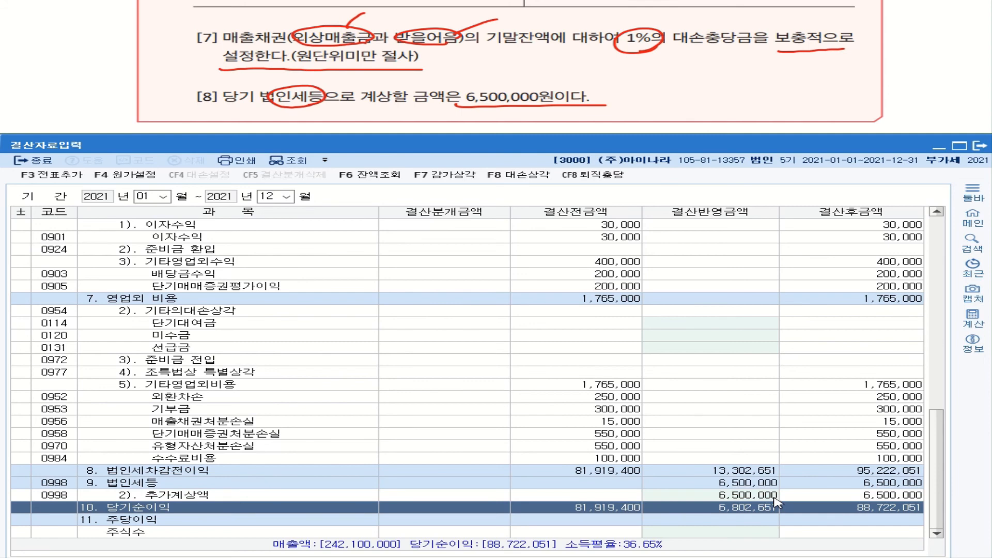
- Bracket problems [7] and [8] with a curved line and add a circled handwritten note beside them
mouse_move(191, 95)
left_mouse_down()
mouse_move(173, 66)
mouse_move(176, 17)
left_mouse_up()
mouse_move(79, 50)
left_mouse_down()
mouse_move(80, 63)
mouse_move(100, 63)
left_mouse_up()
mouse_move(109, 43)
left_mouse_down()
mouse_move(128, 47)
mouse_move(78, 41)
mouse_move(126, 68)
left_mouse_up()
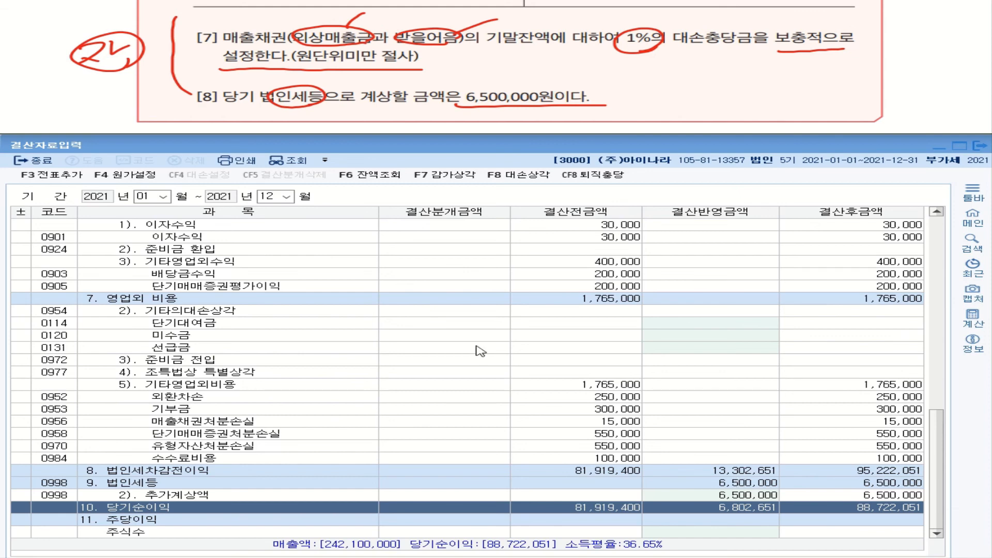
- Add the 결산분개 to the 일반전표, and reload the December 31 entries in 일반전표입력
left_click(54, 176)
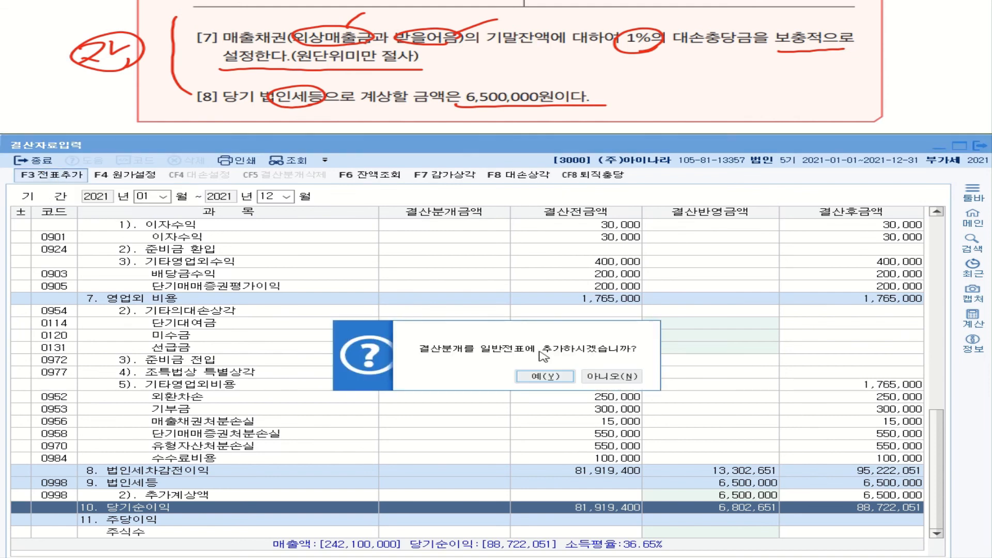
left_click(556, 377)
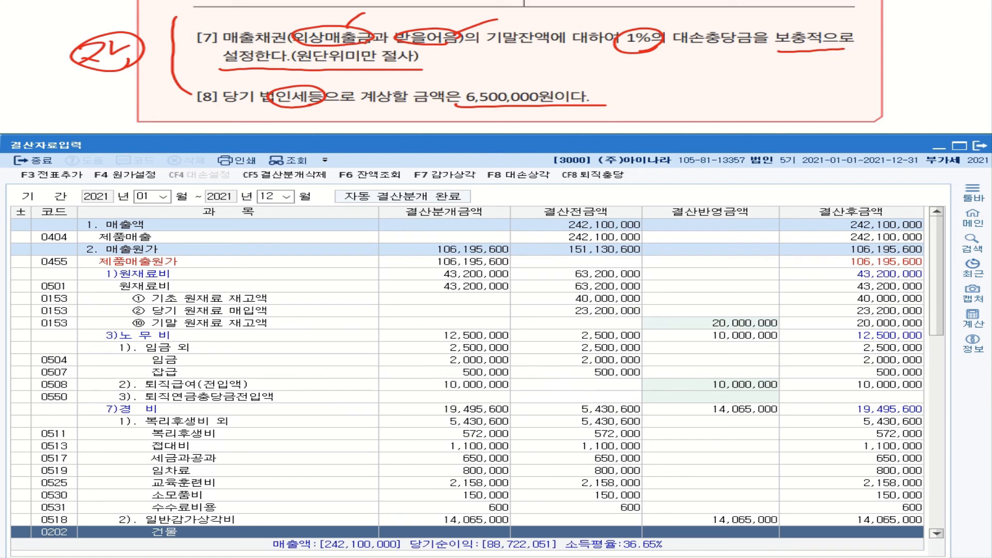
key("alt+Tab")
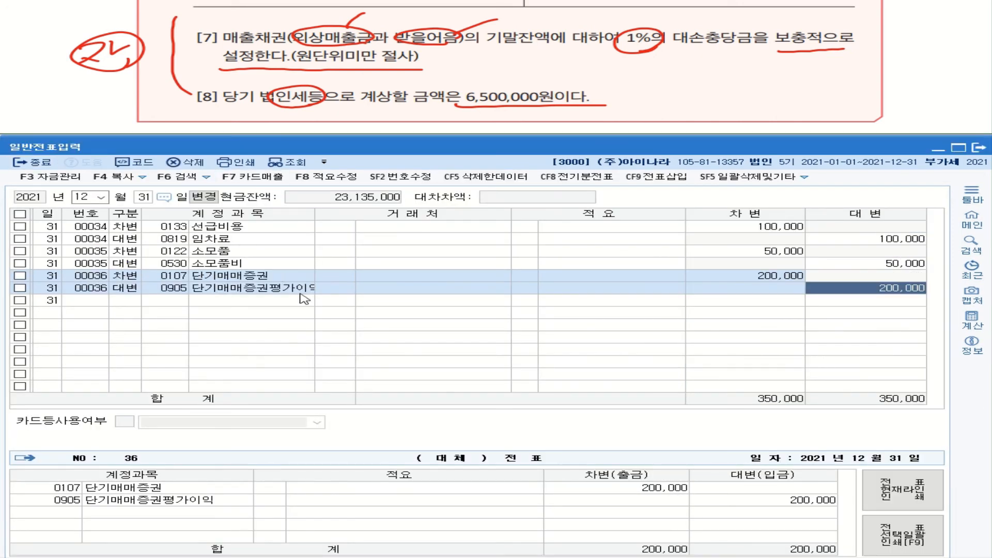
left_click(280, 162)
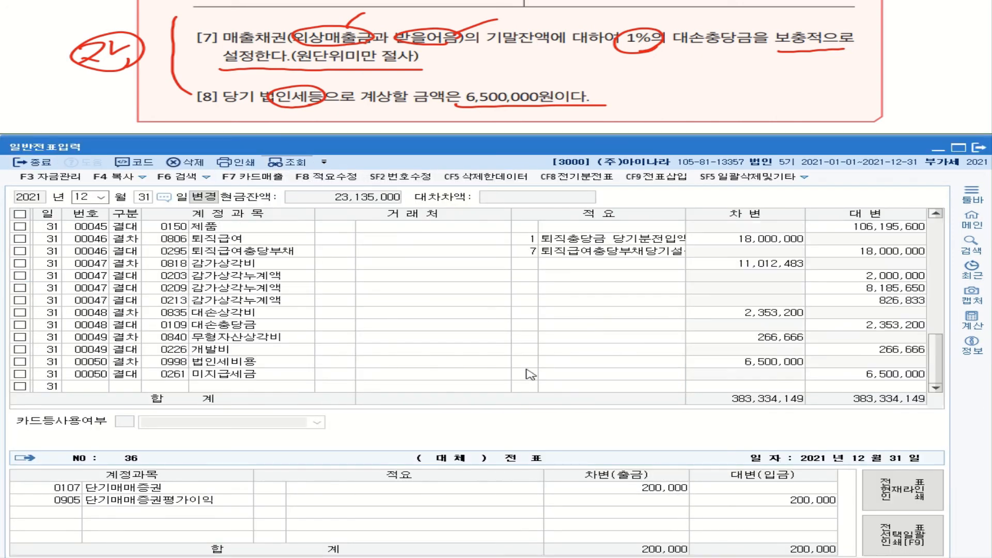
- Examine the generated closing entries for 퇴직급여, 제품매출원가 and 0818 감가상각비 in the December 31 vouchers
left_click(323, 276)
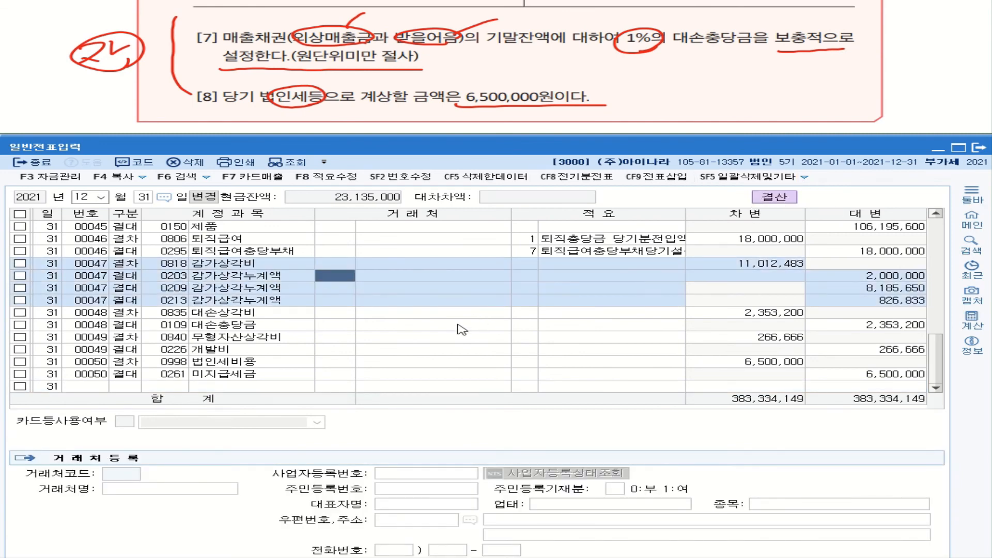
scroll(462, 330, "up", 4)
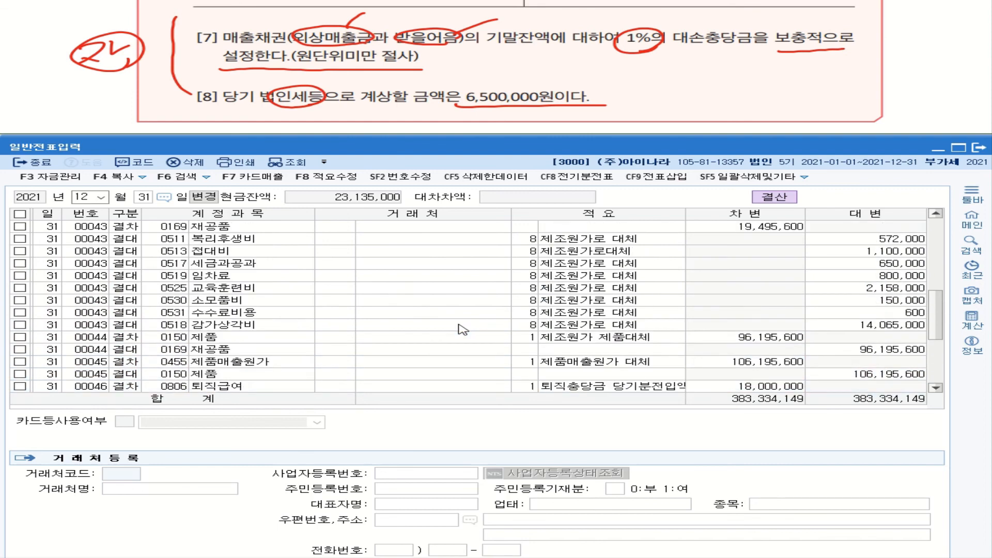
scroll(462, 330, "down", 1)
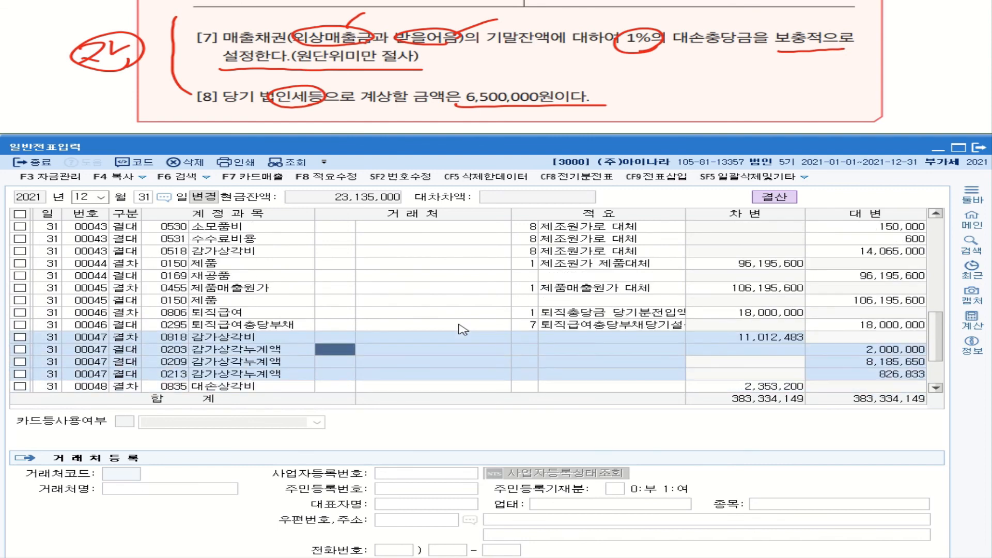
left_click(223, 313)
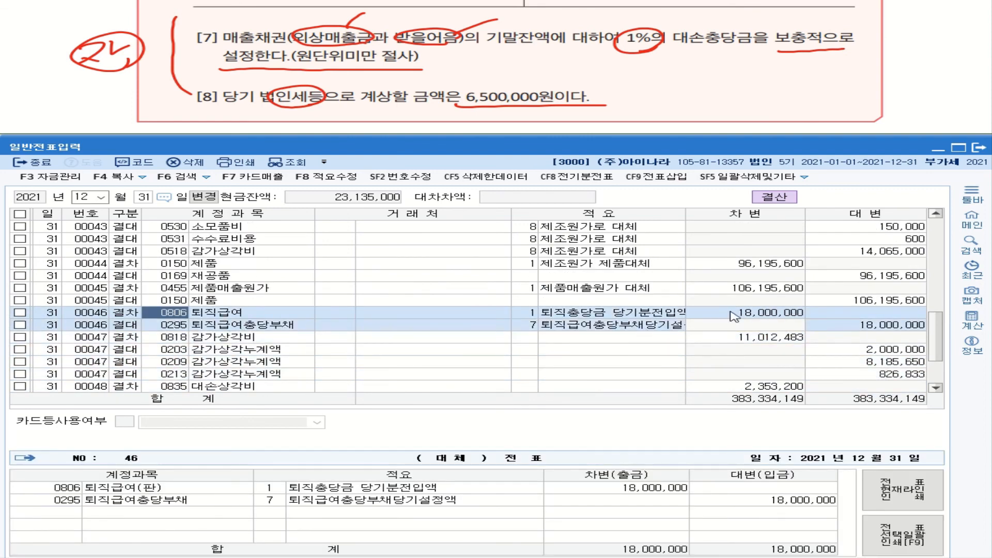
left_click(235, 292)
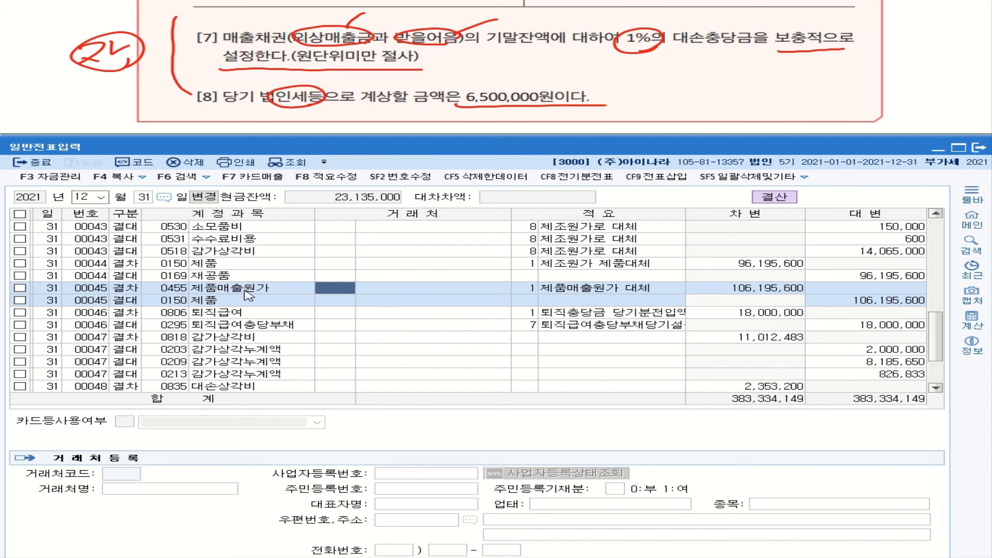
left_click(261, 337)
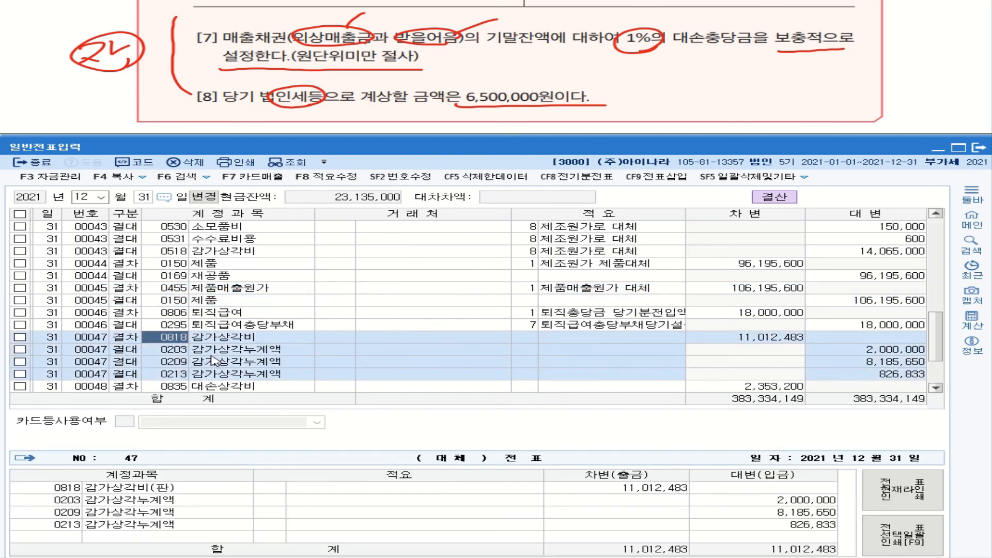
- Review the generated closing entries for 0518 감가상각비, 대손상각비, 무형자산상각비 and 법인세비용
scroll(214, 360, "up", 4)
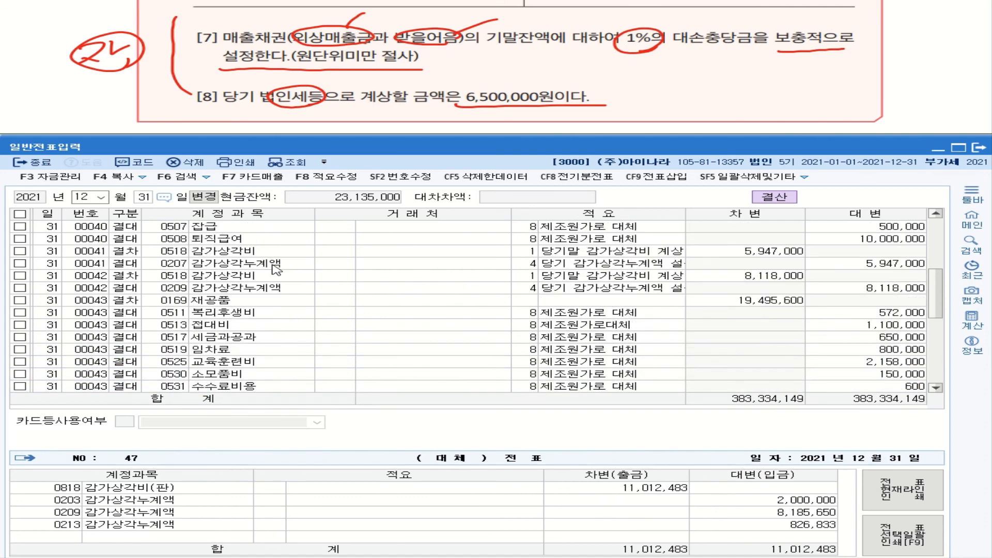
left_click(228, 278)
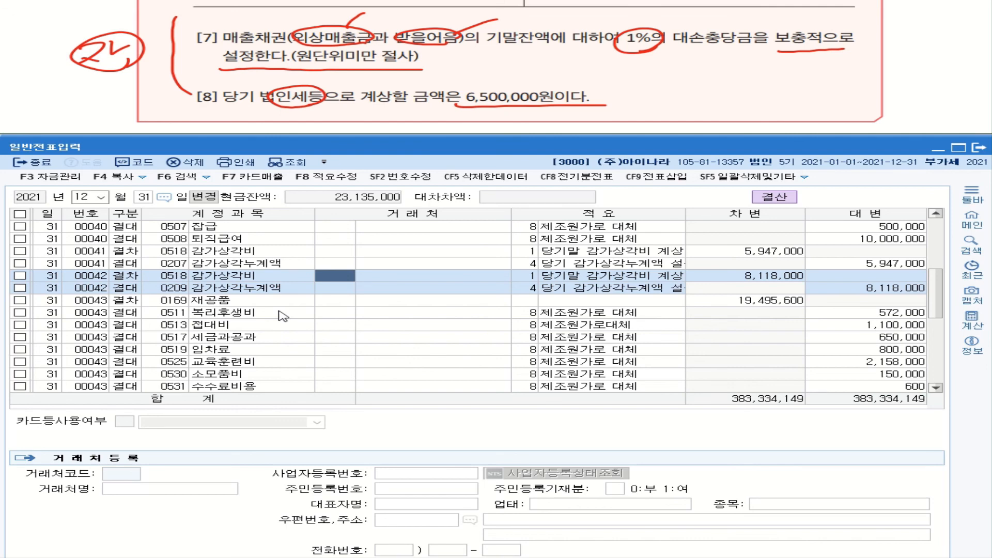
scroll(281, 317, "down", 5)
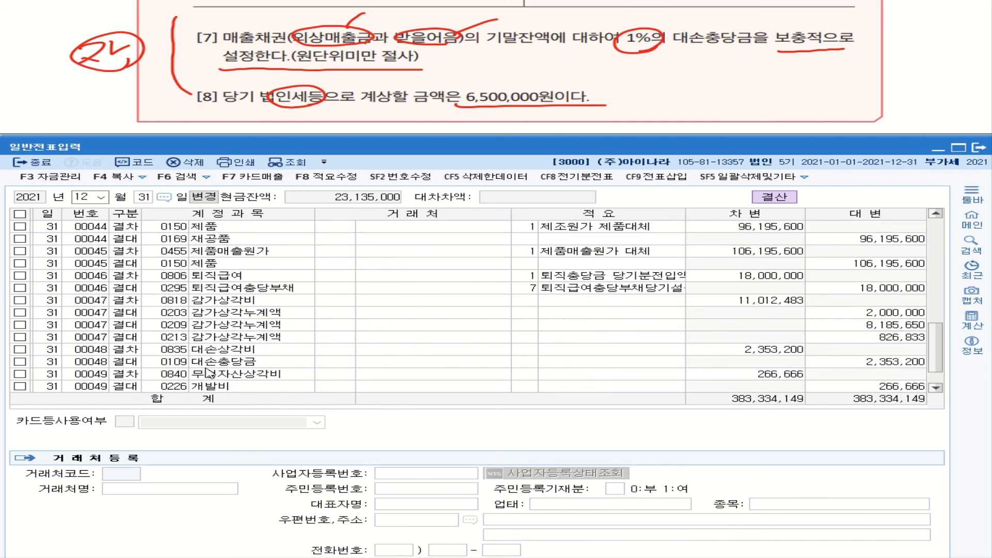
left_click(205, 351)
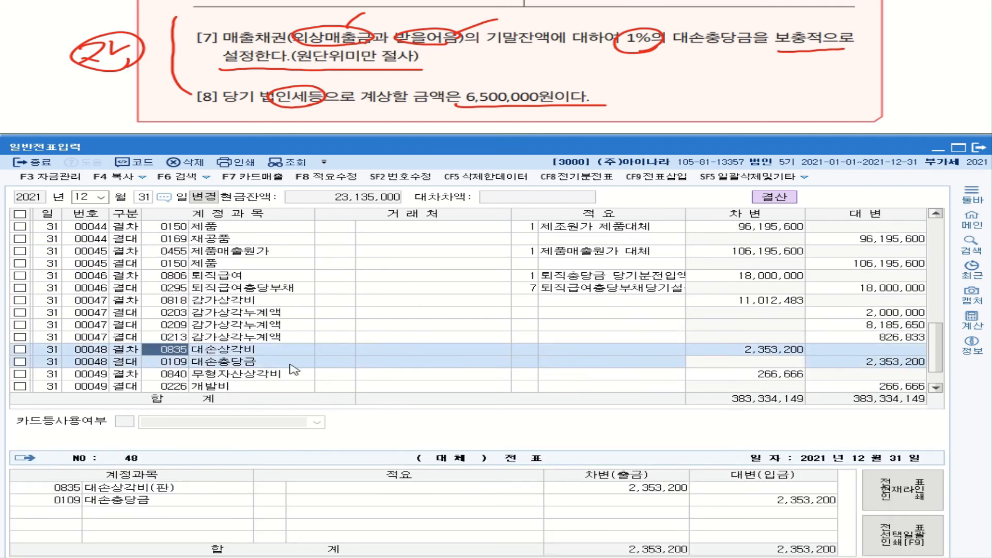
left_click(238, 280)
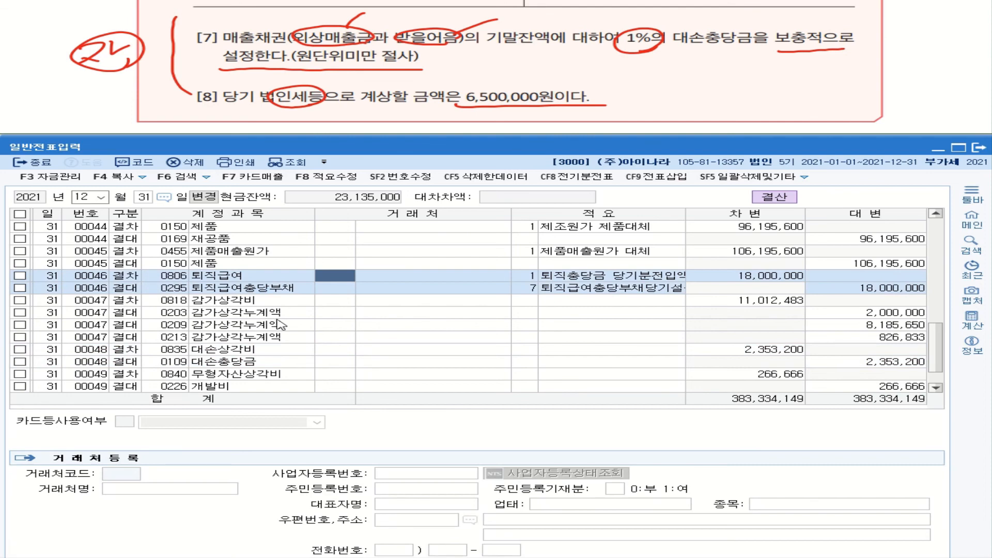
left_click(254, 384)
scroll(253, 383, "down", 1)
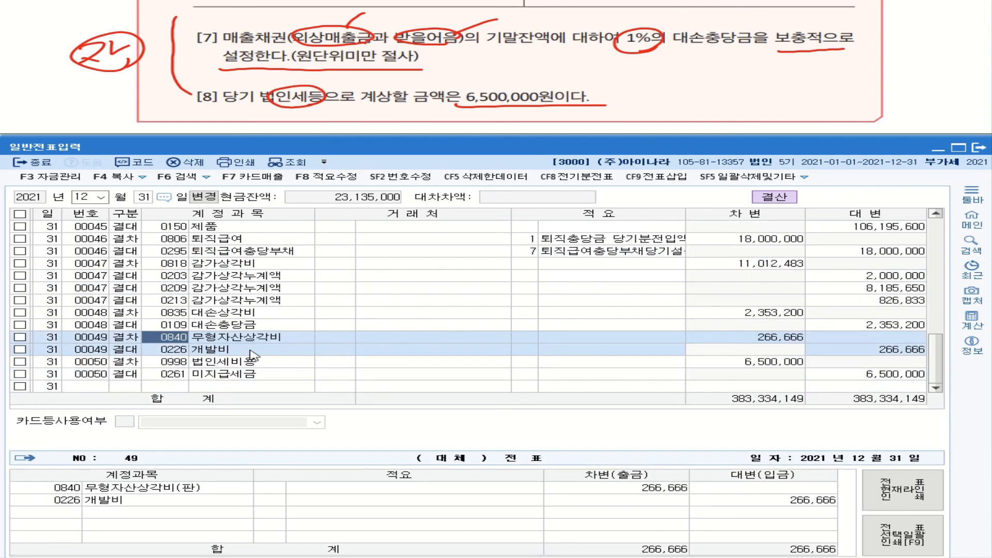
left_click(238, 368)
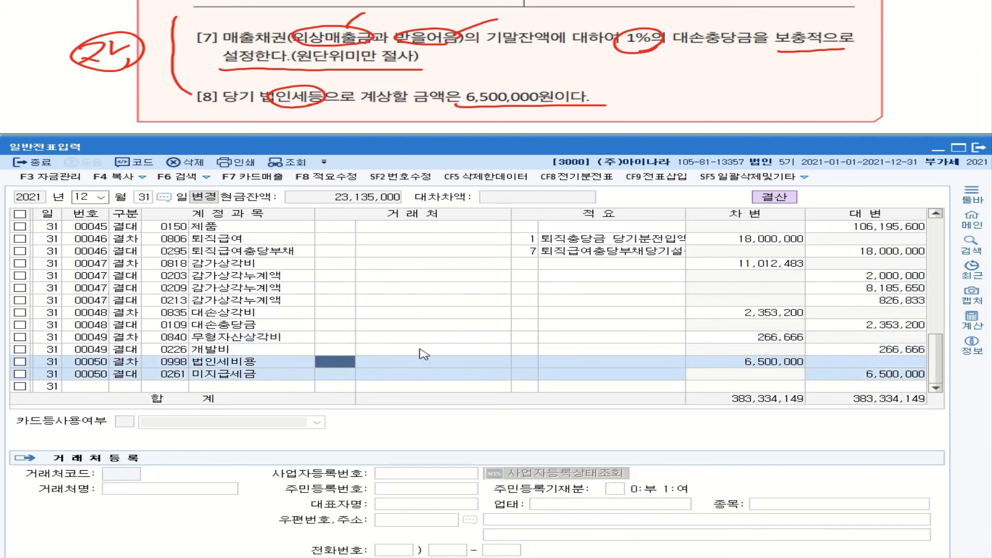